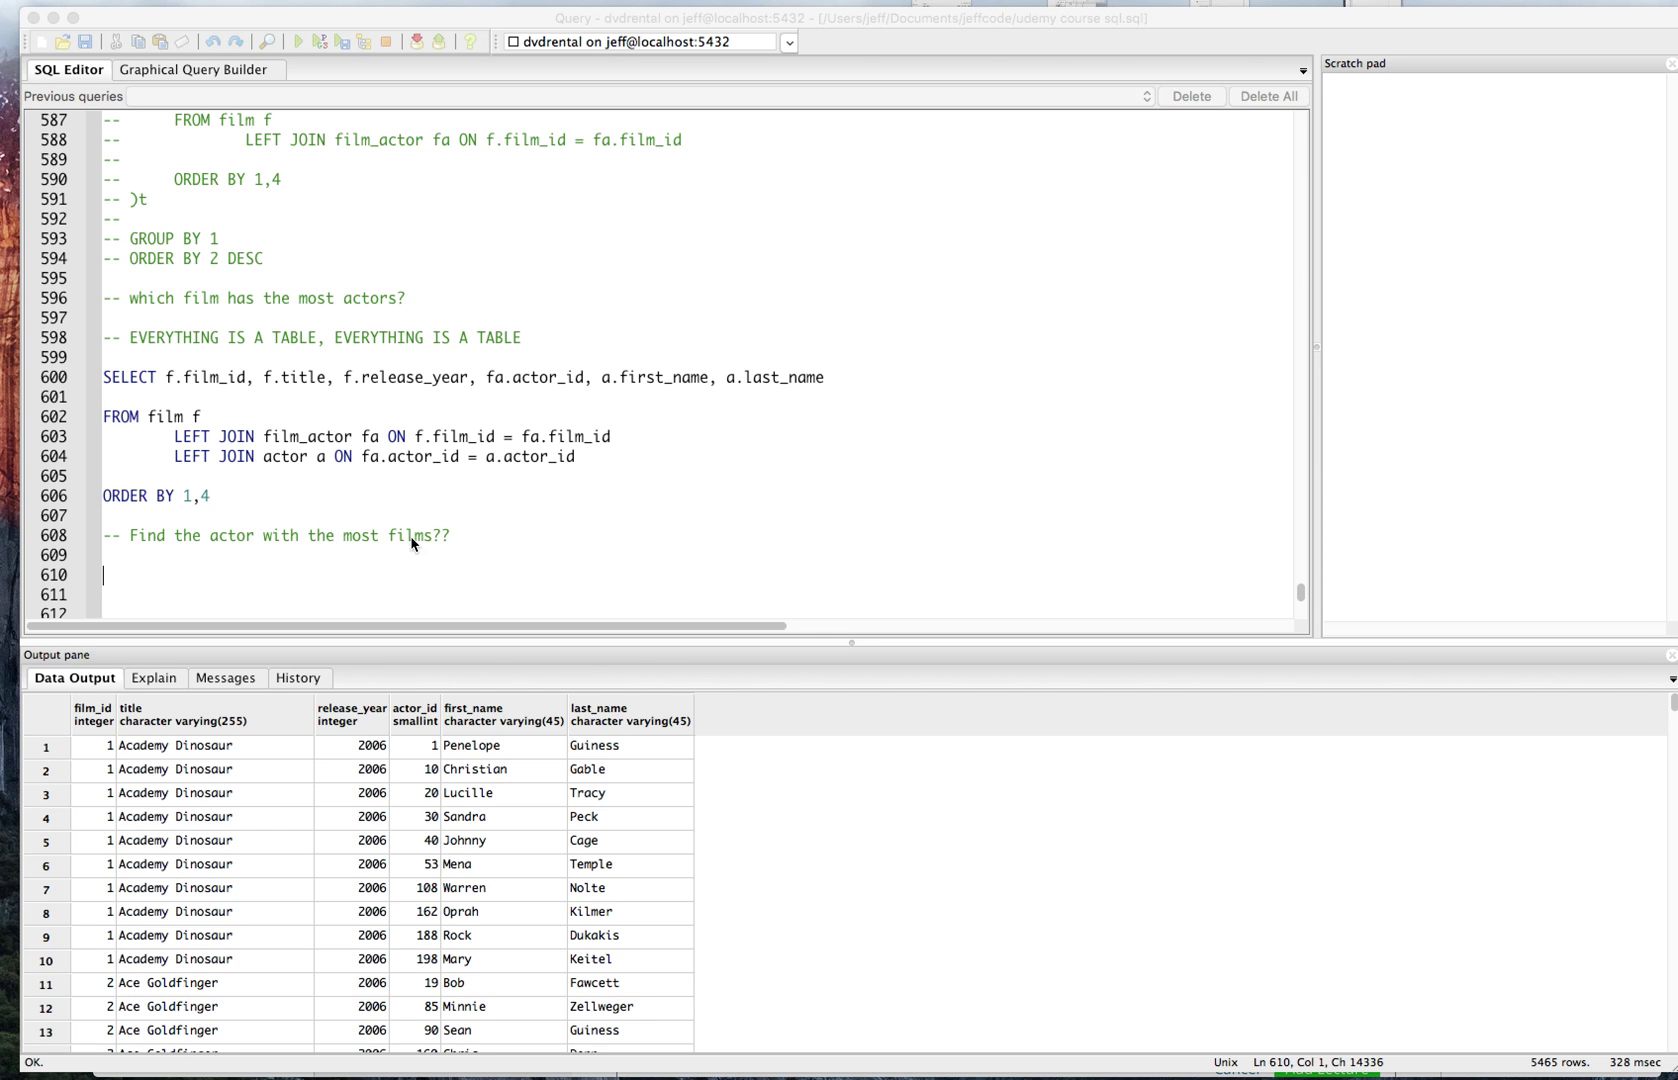
Step: Select the film-to-actor join query on lines 600–606 and rerun it to refresh its 5465 rows
left_click(459, 541)
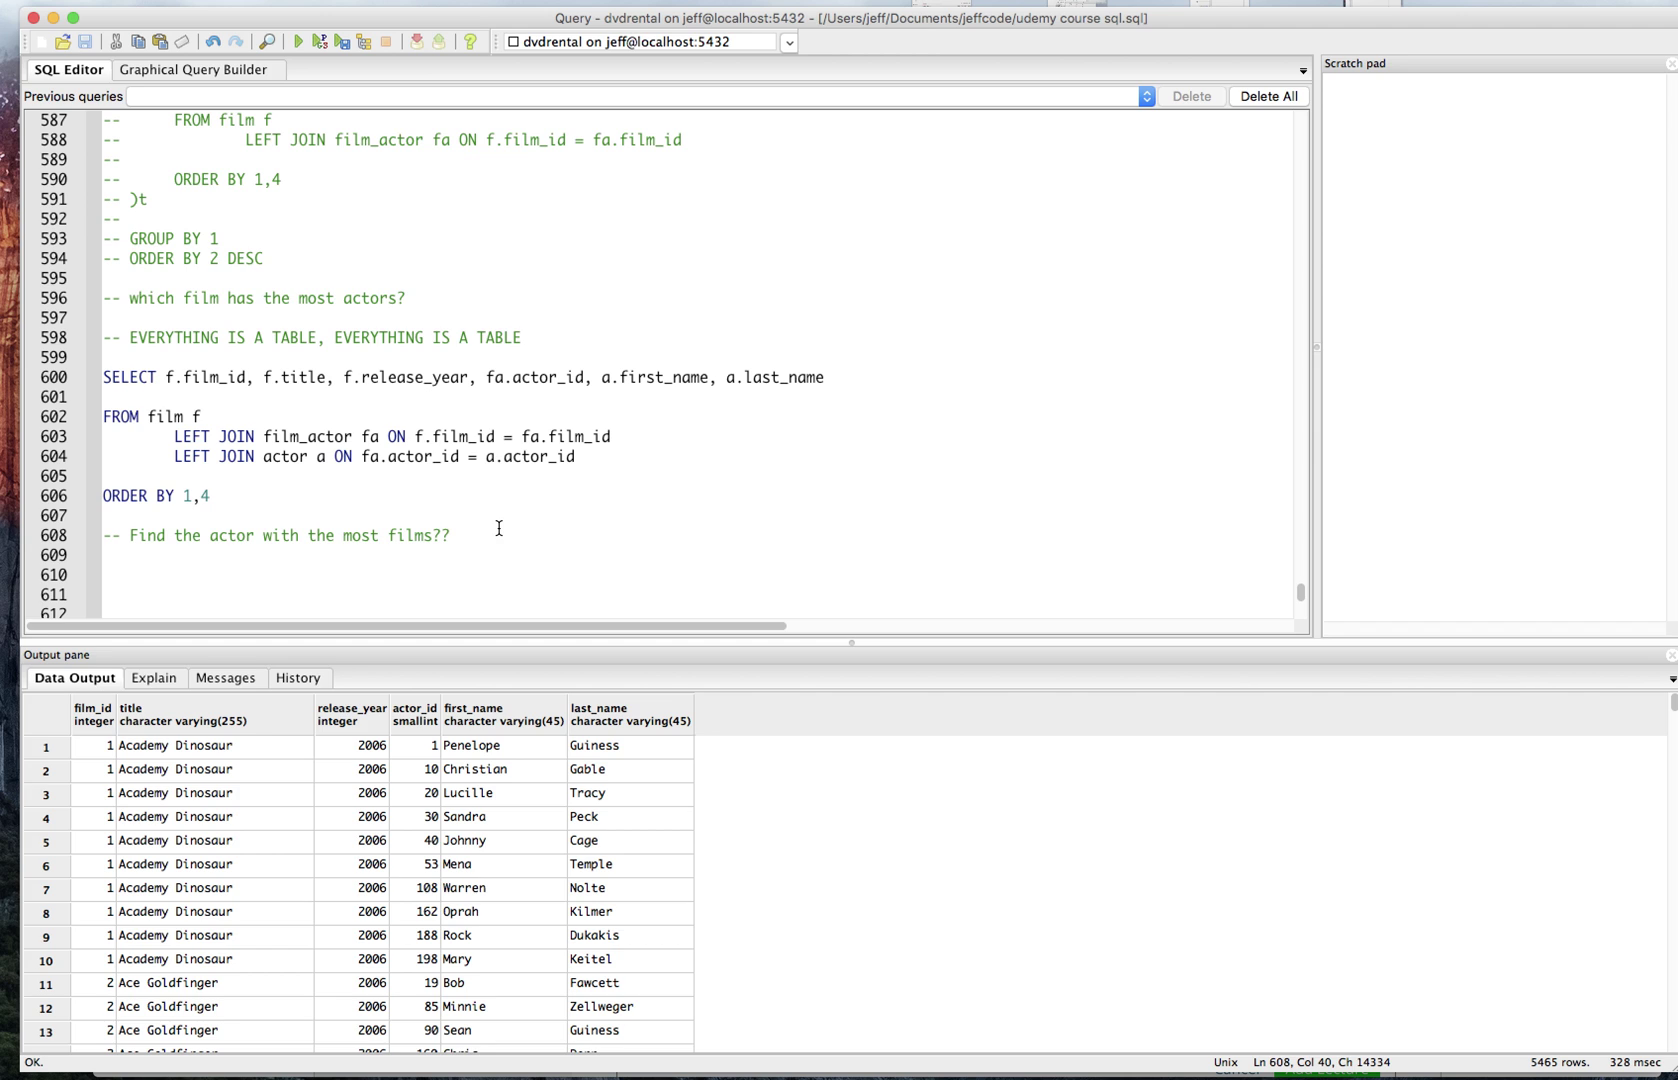
left_click(266, 515)
left_click_drag(241, 495, 45, 378)
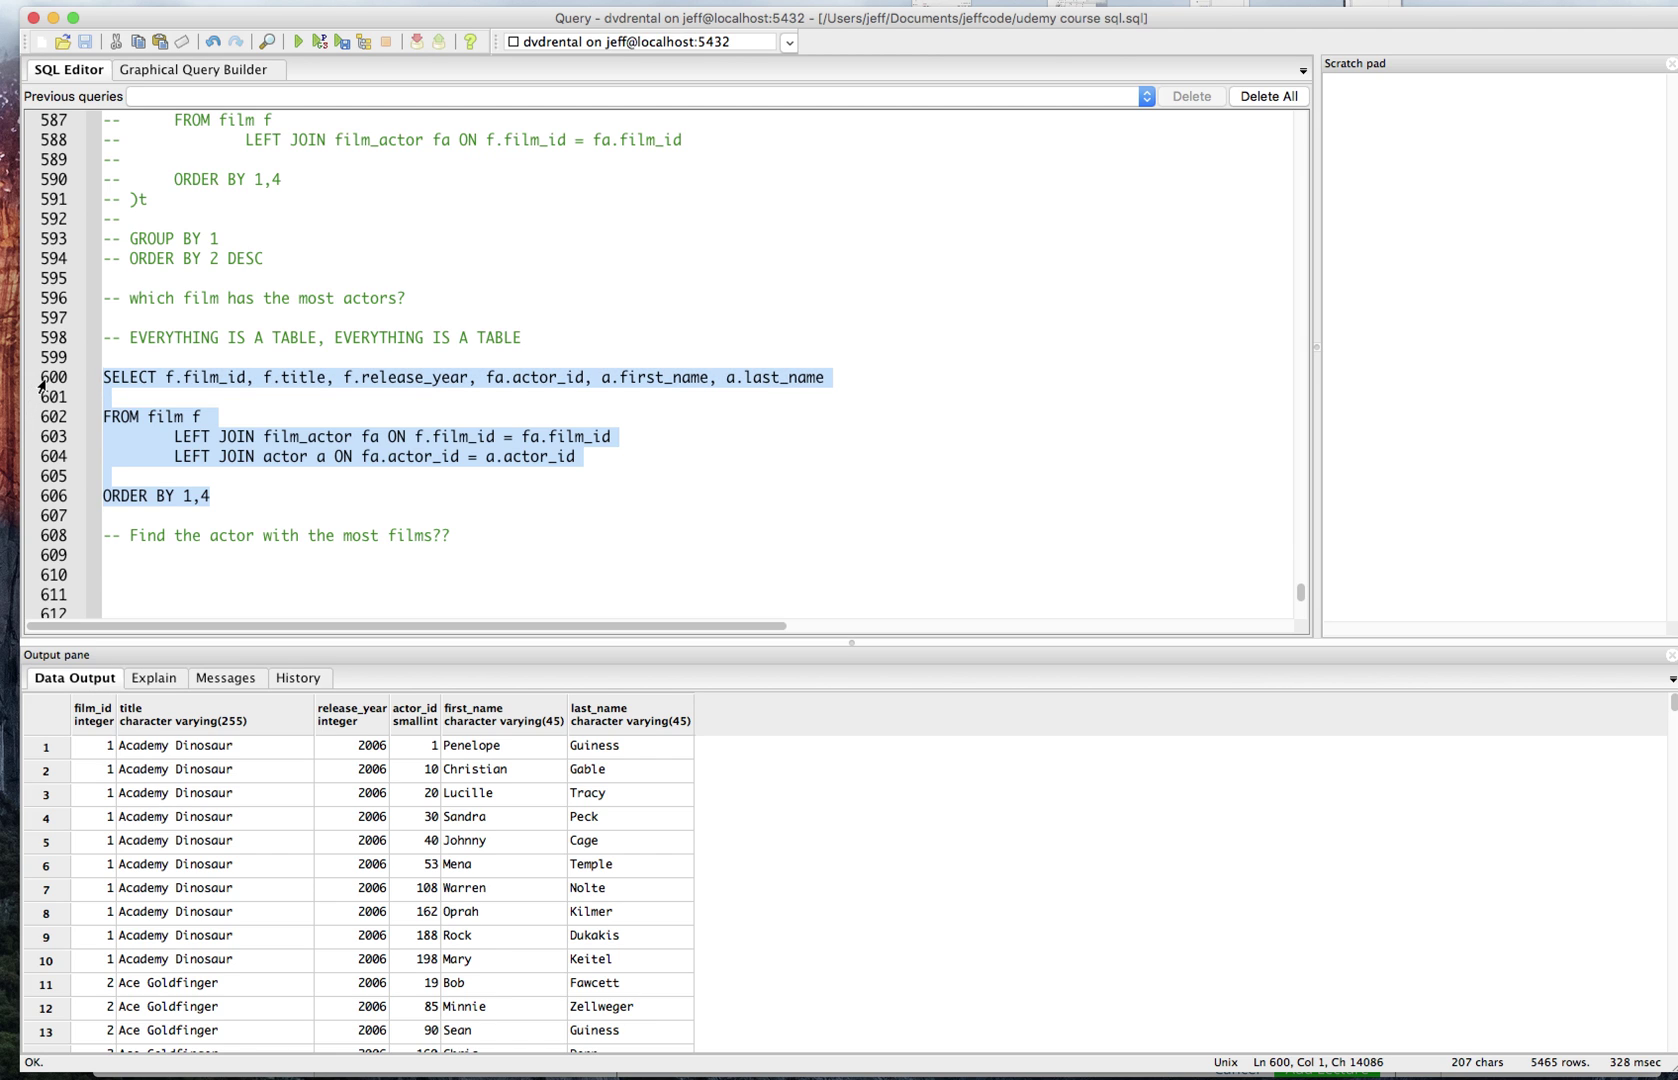
key("F5")
left_click(474, 522)
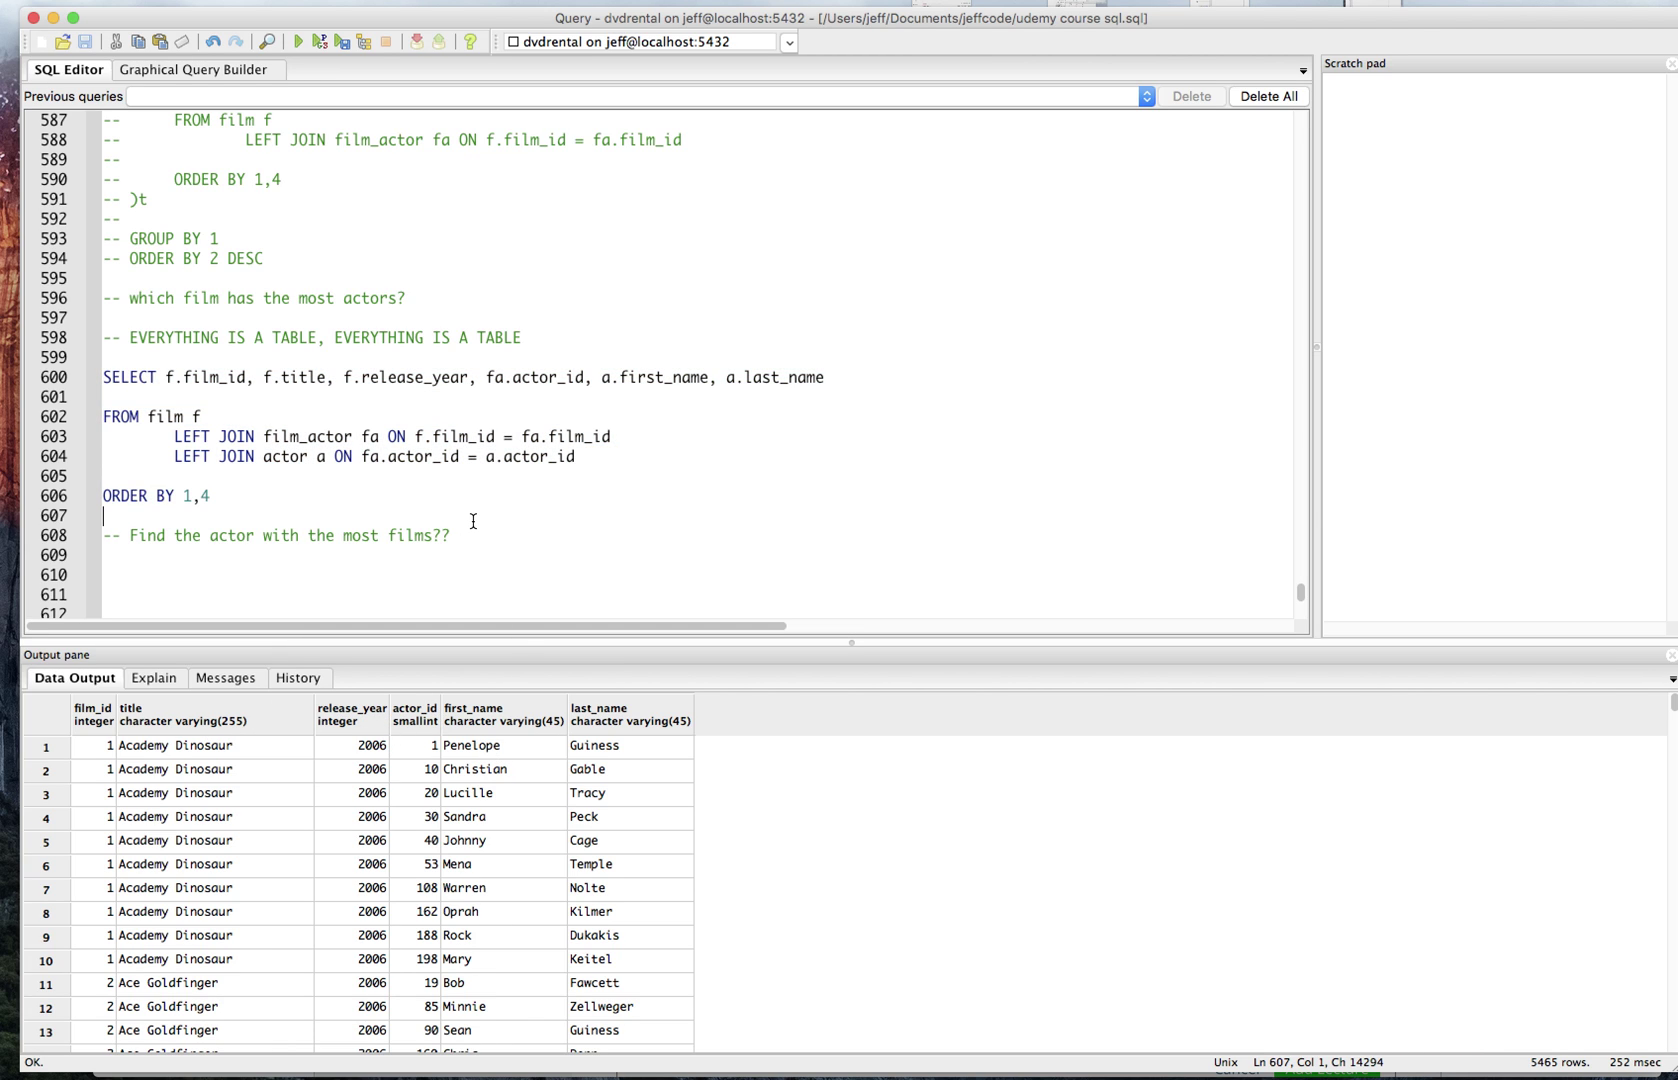
scroll(245, 543, "down", 1)
Step: Add the comment '-- Actor_id, nbr of films they are in' below the question and save the script
left_click(243, 553)
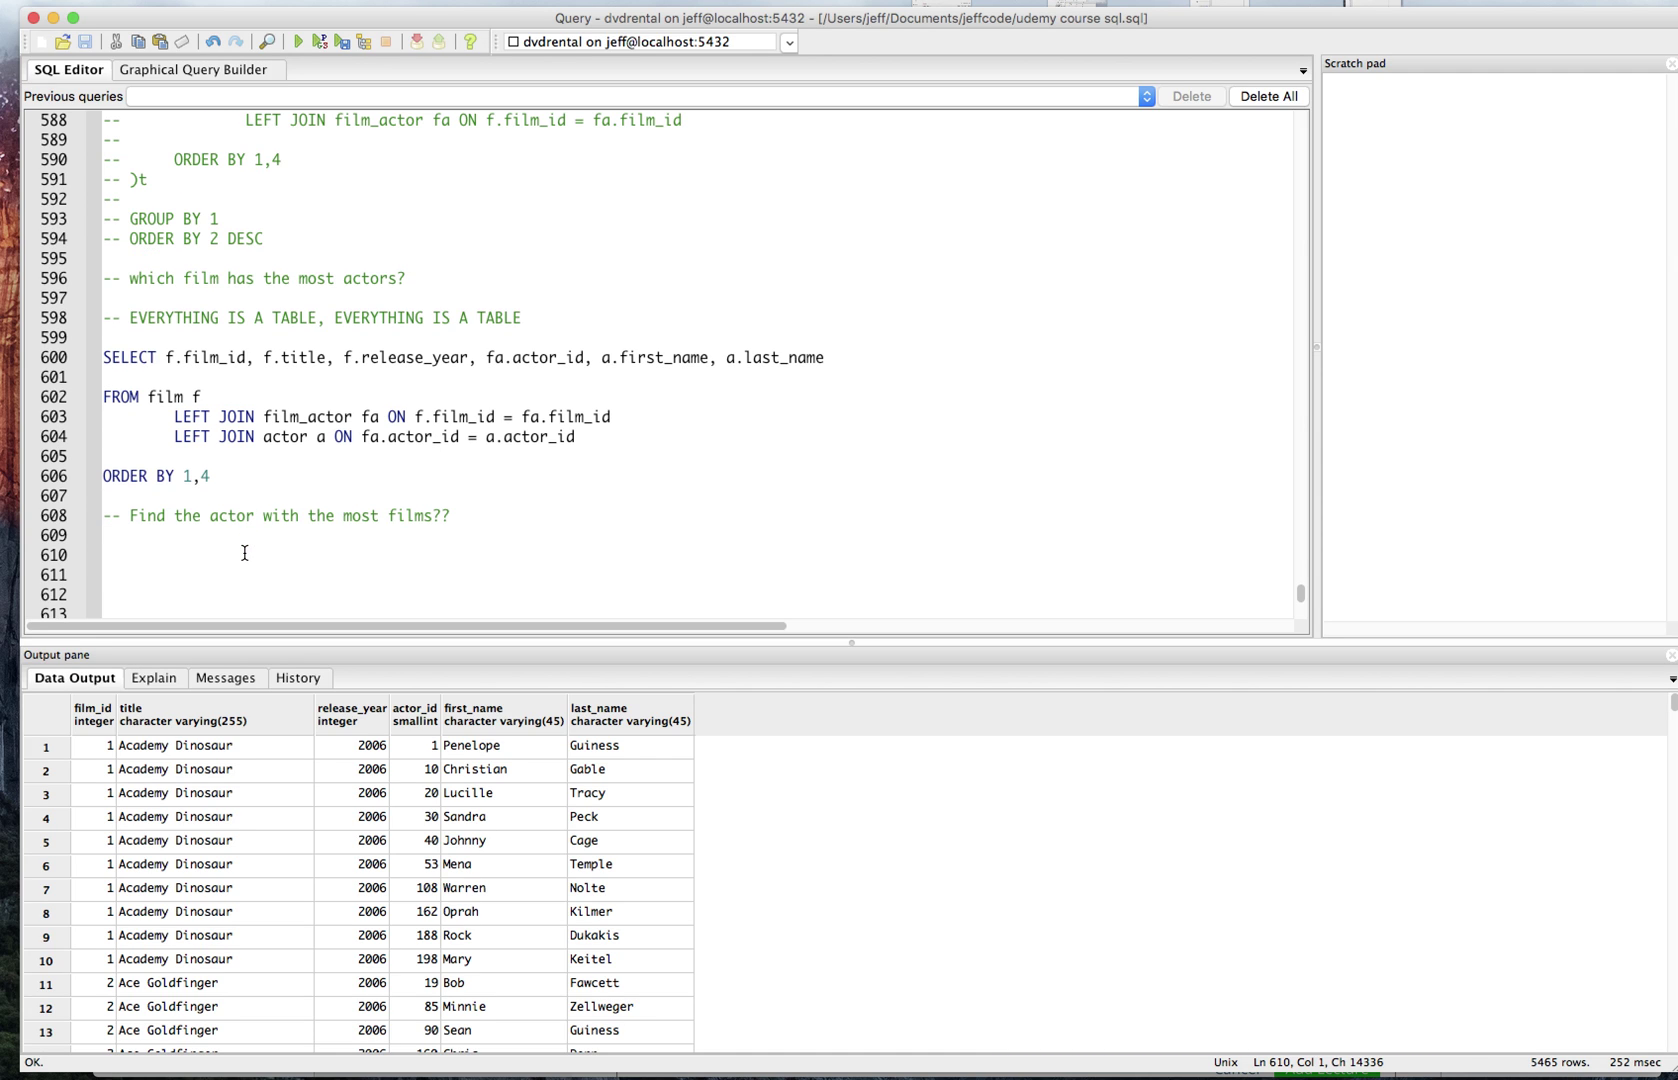
type("-- ")
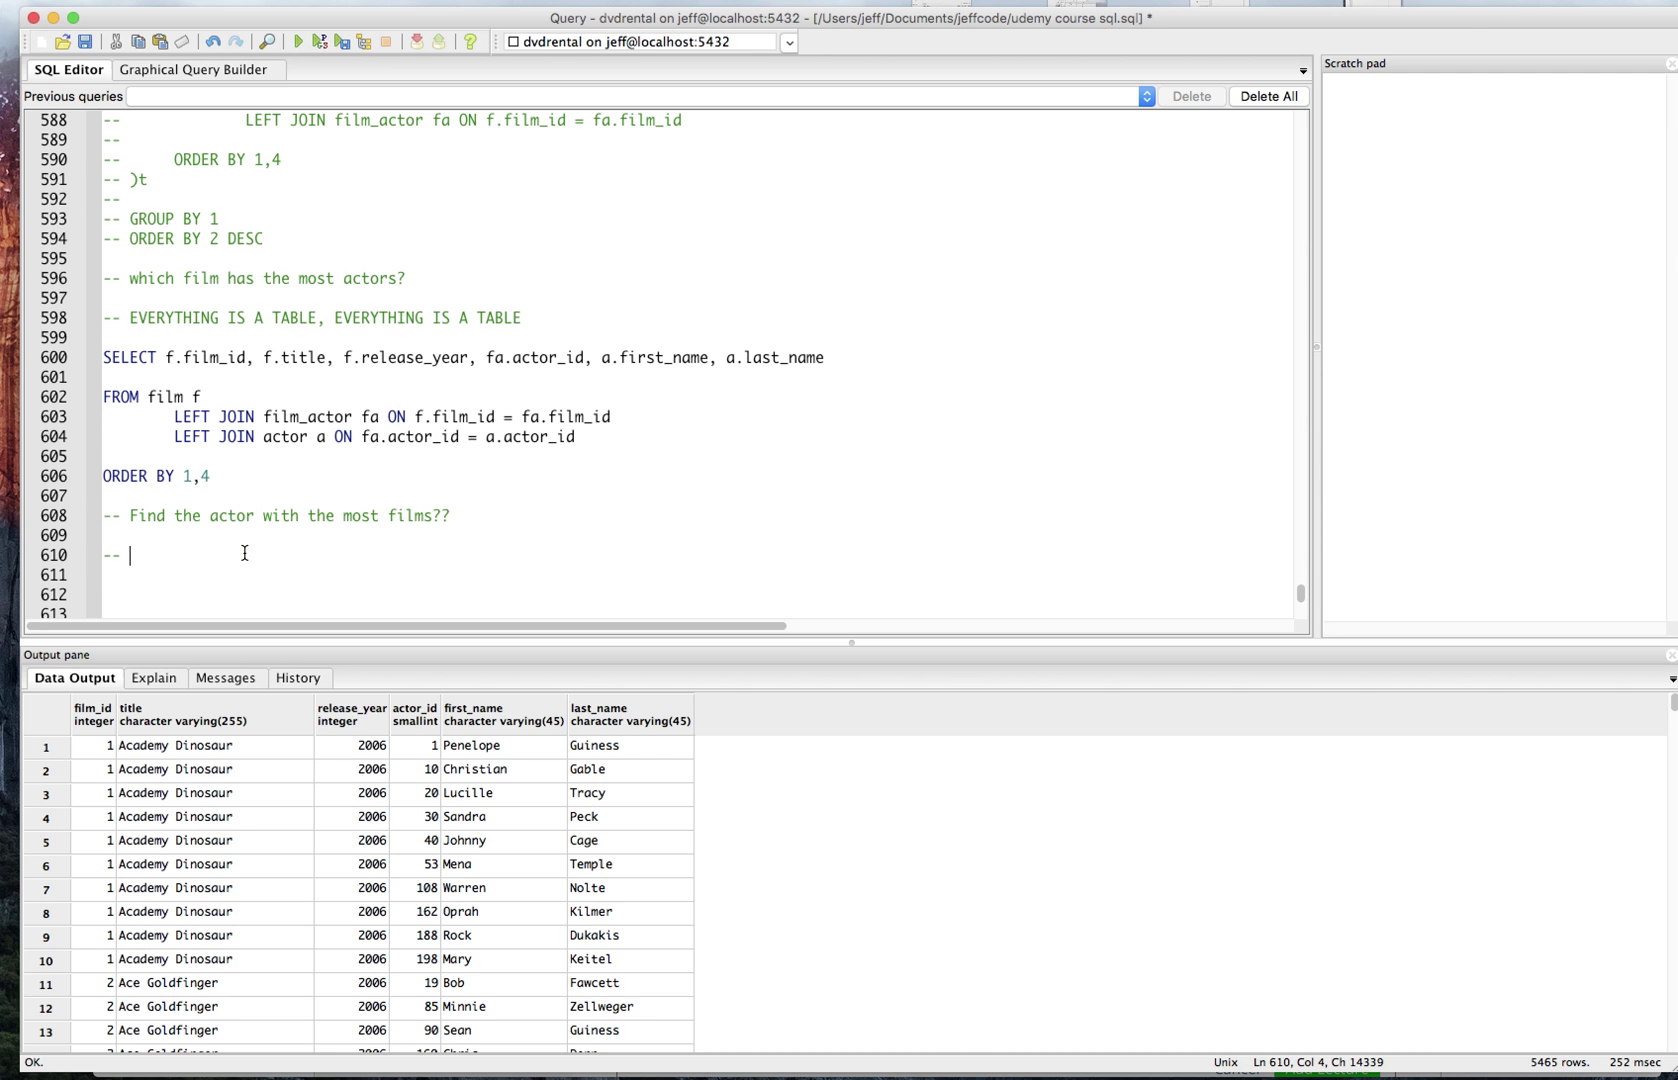
type("Actor")
type("_id, ")
type("nbr of")
type(" films they are")
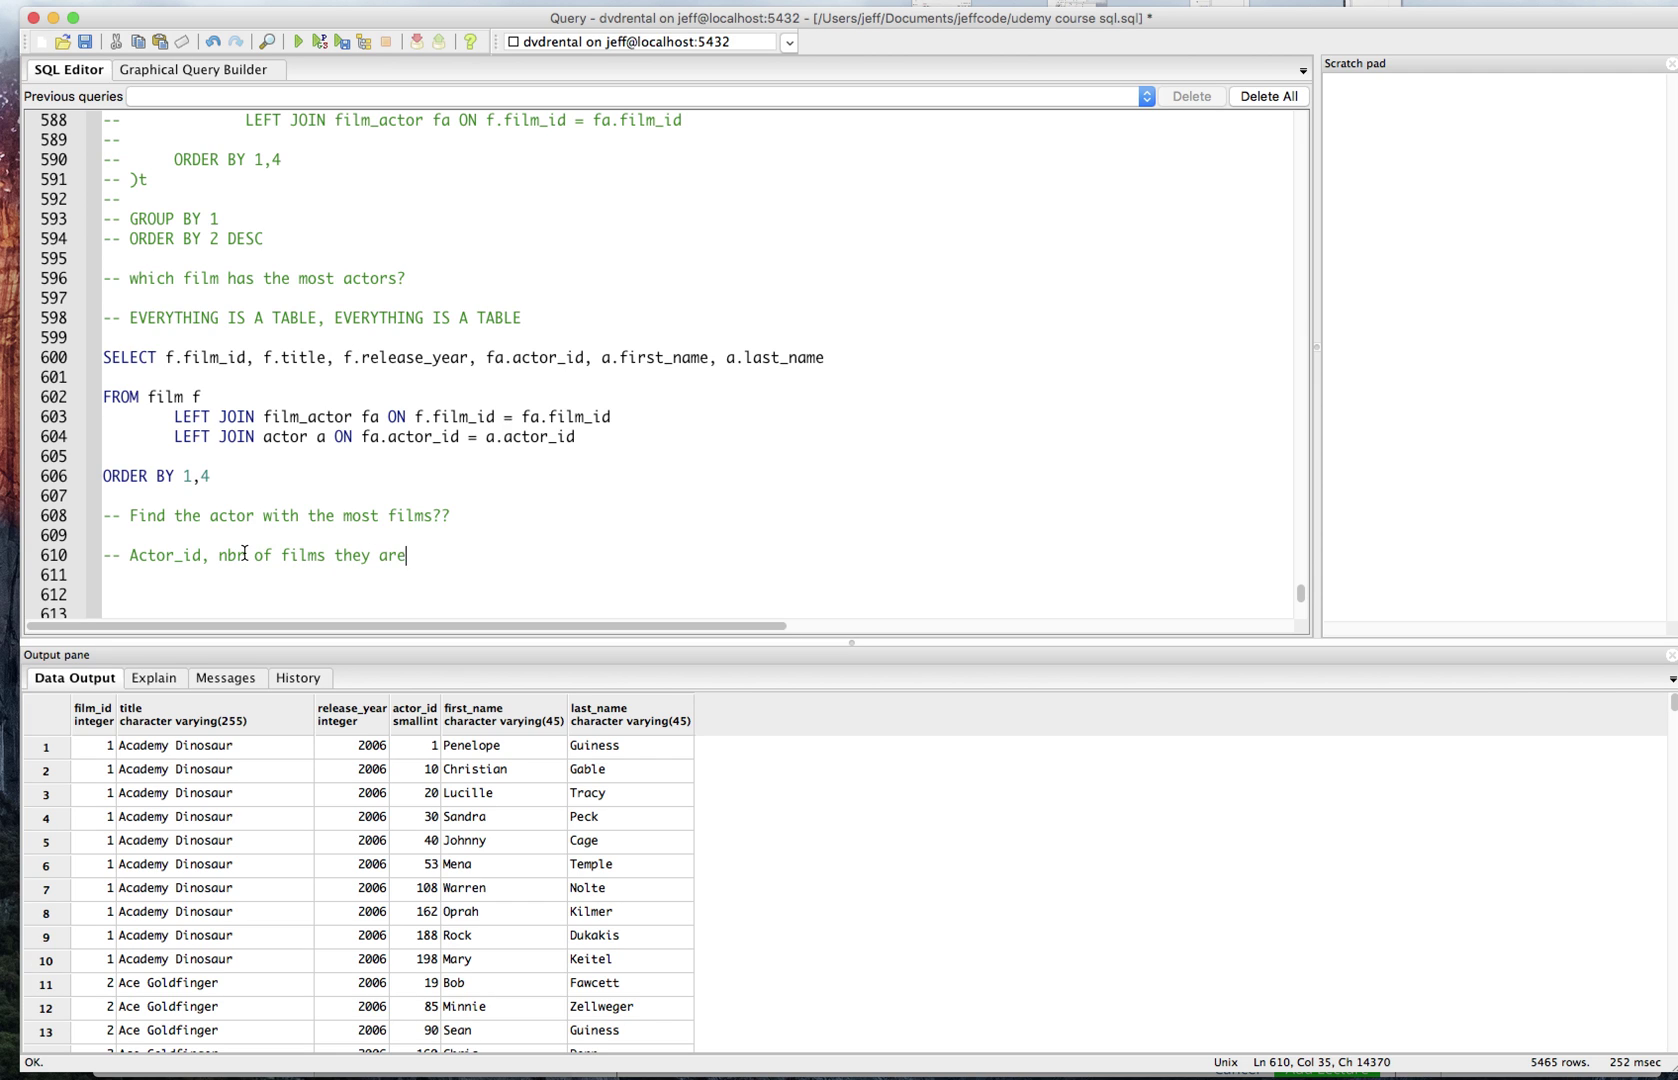
type(" in")
key("Return")
key("Return")
key("ctrl+s")
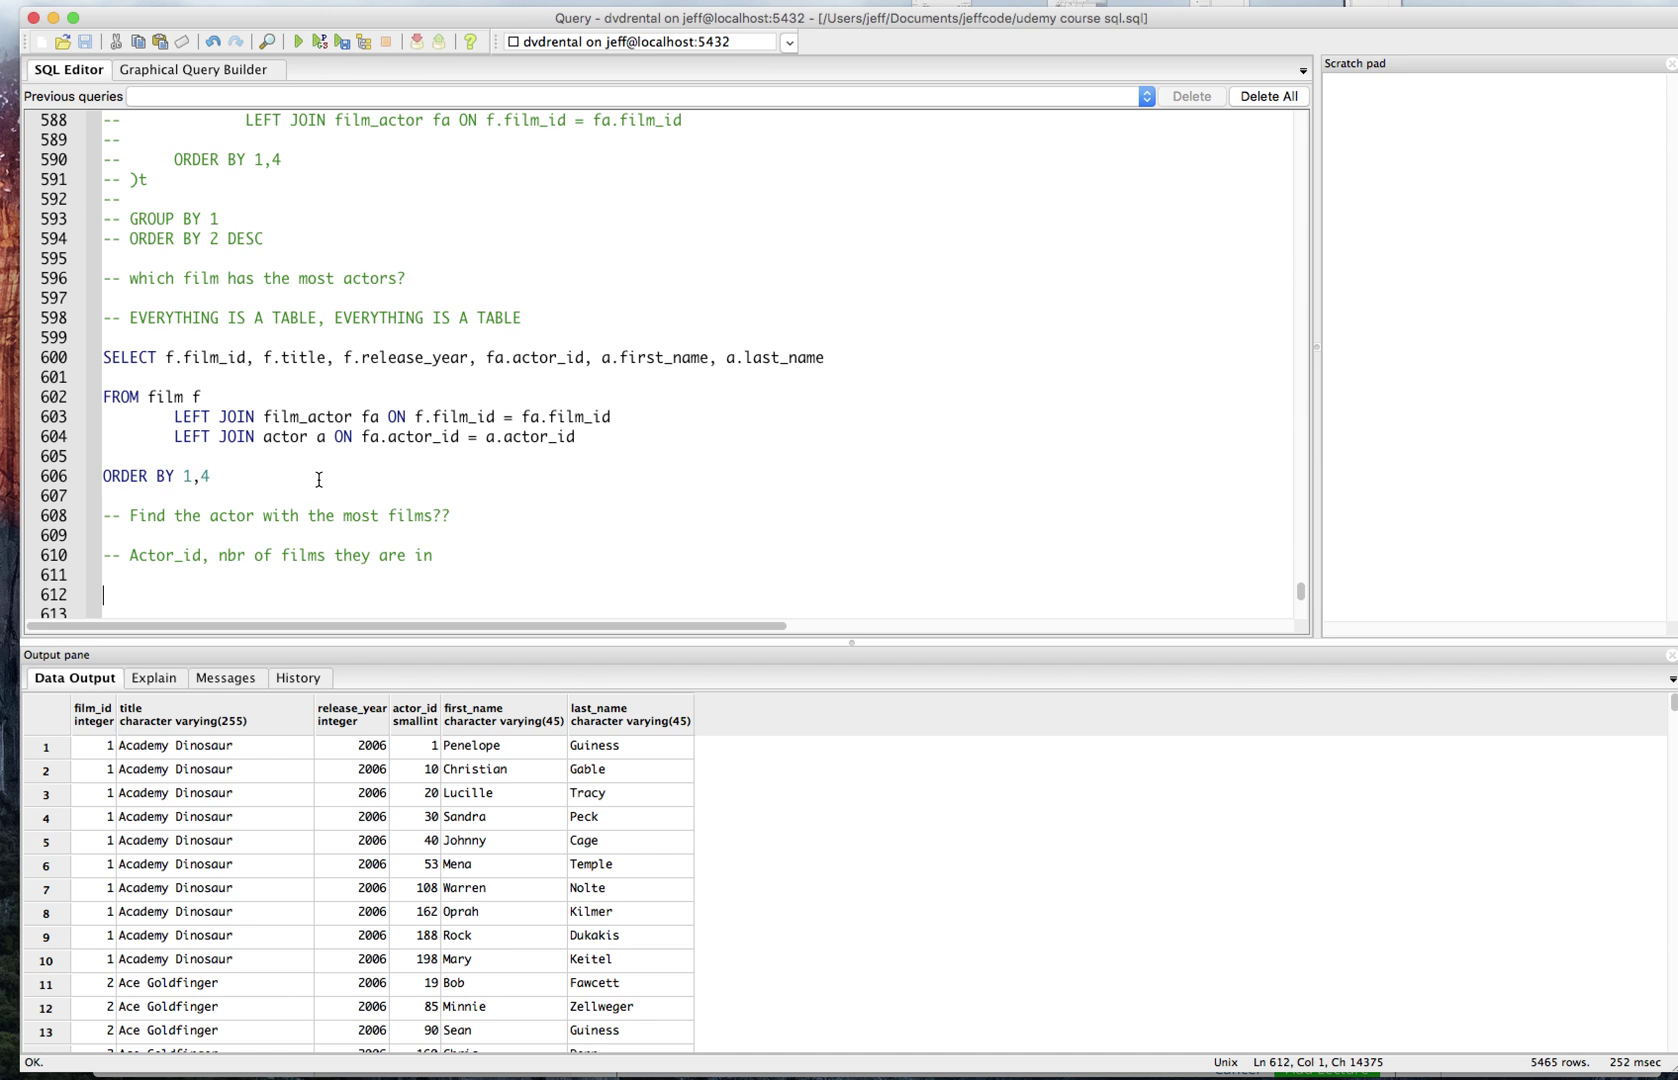
scroll(315, 522, "down", 1)
scroll(315, 522, "down", 3)
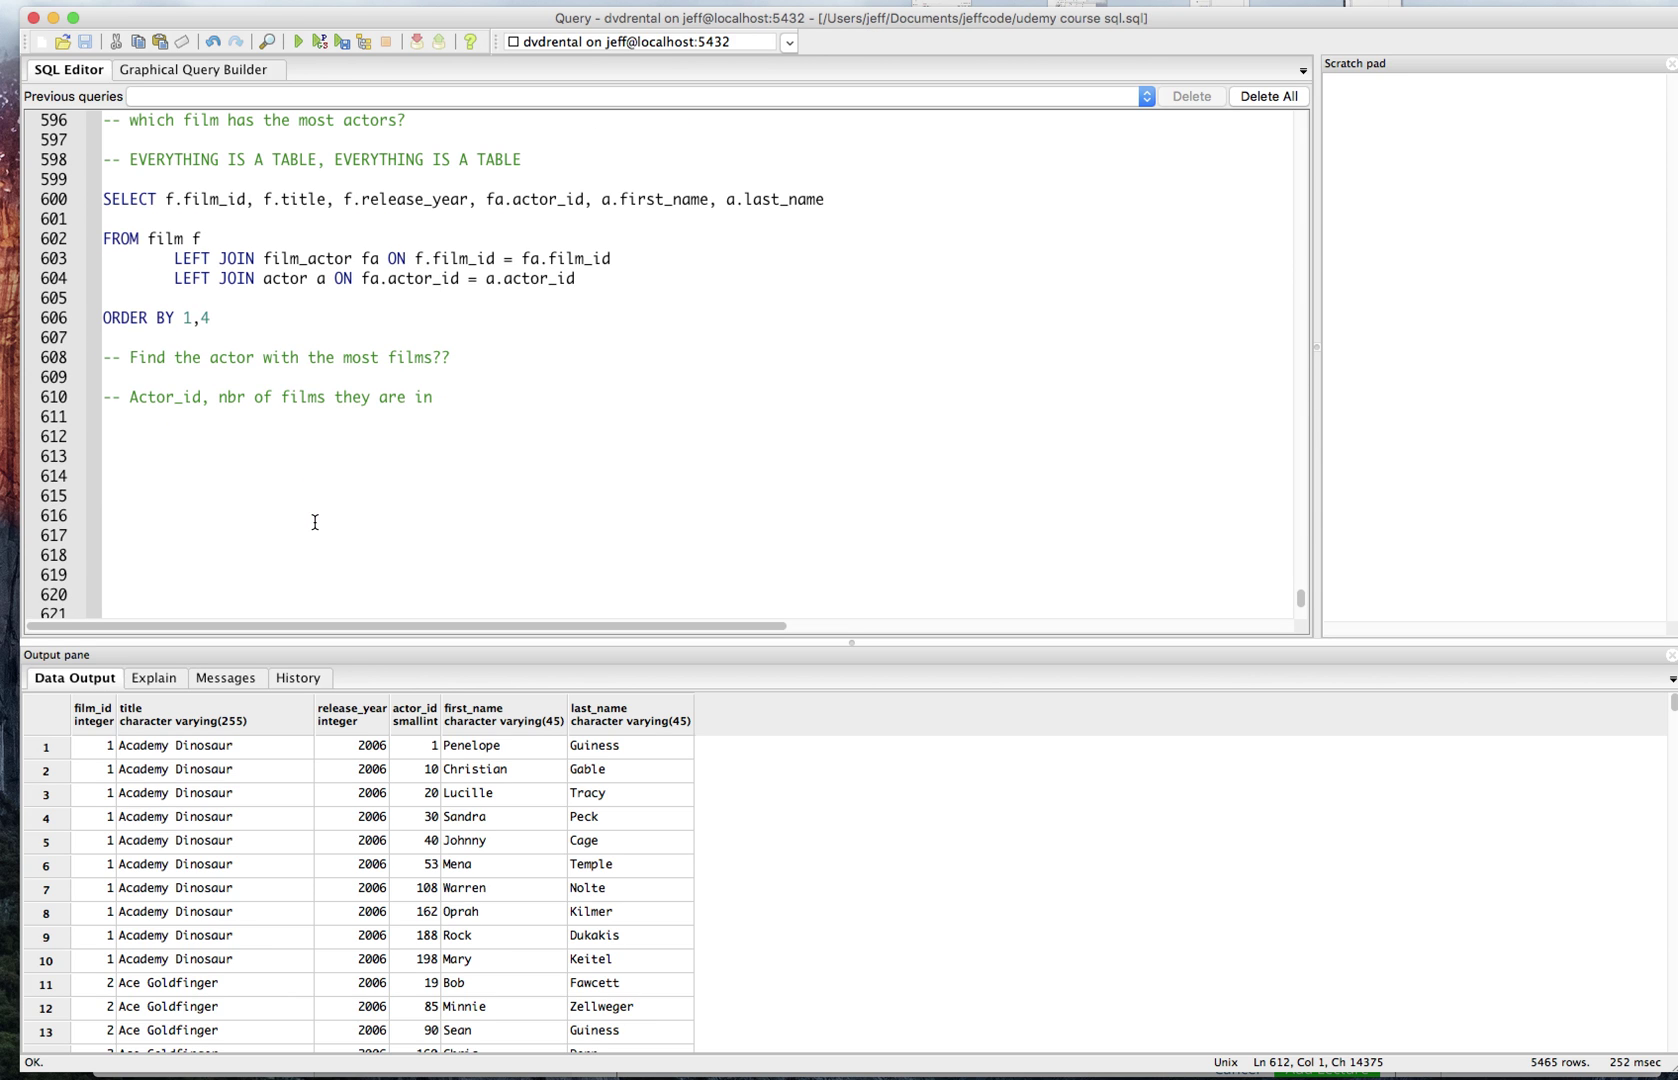
type("-- Co")
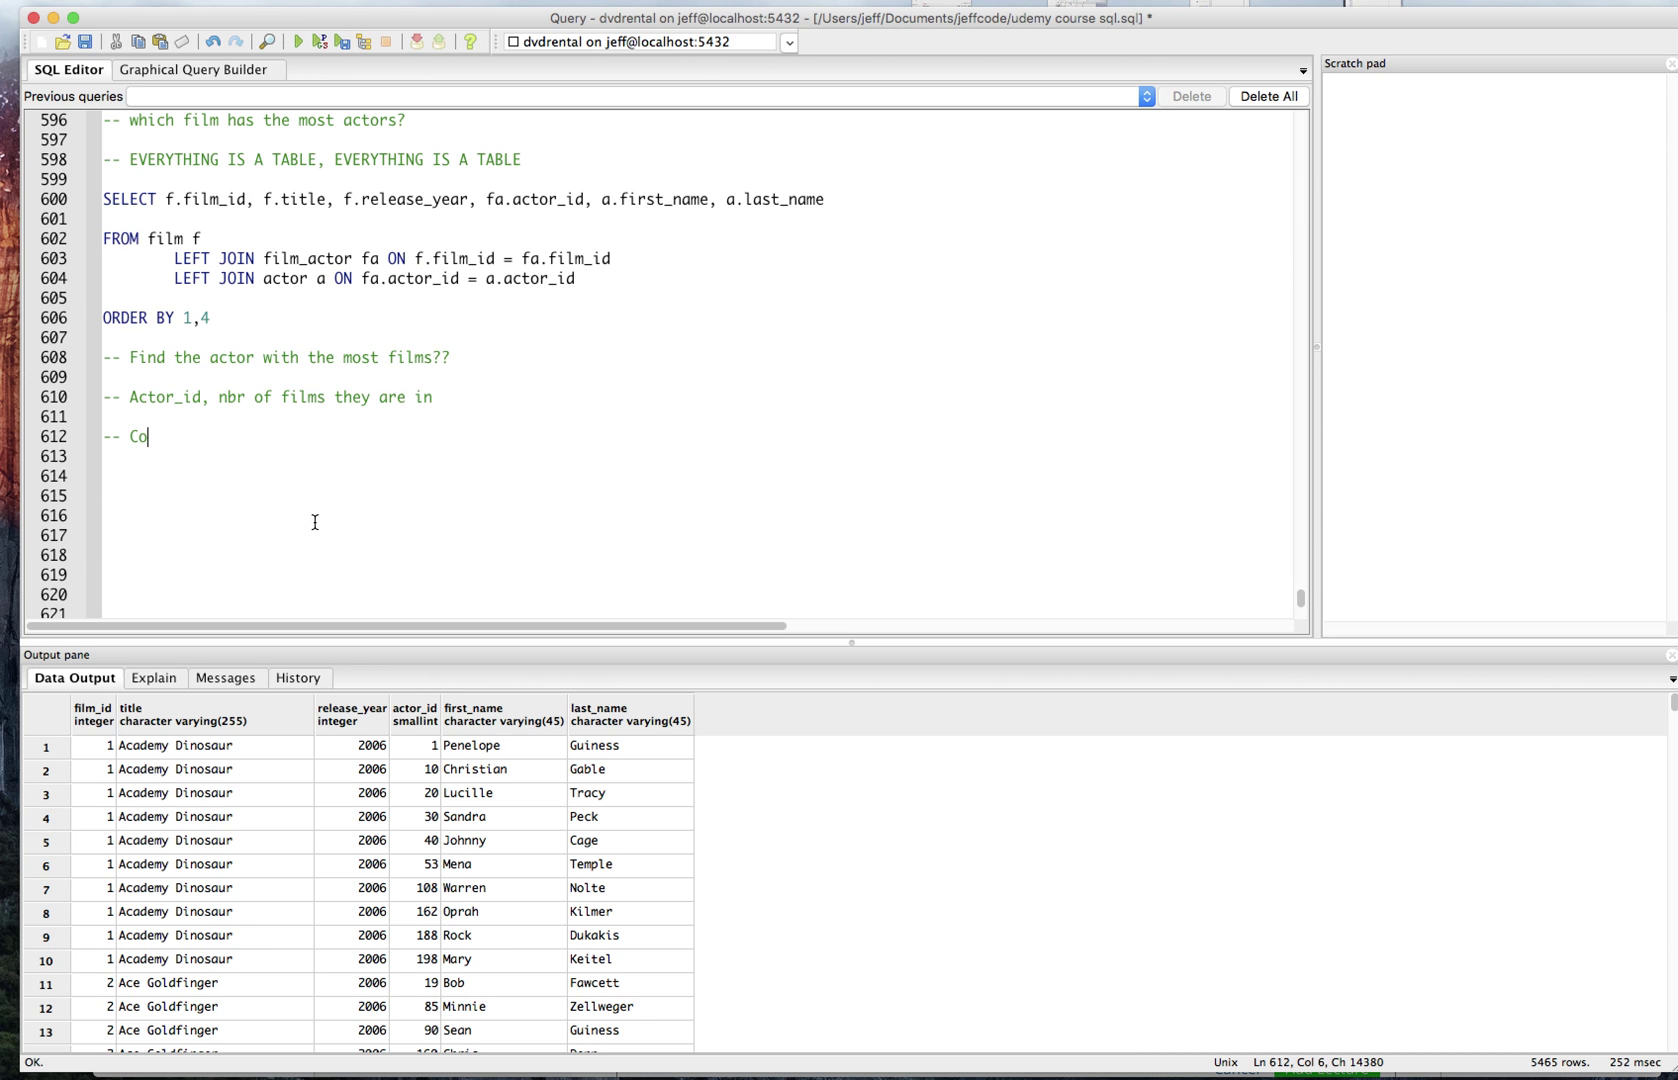
type("mmon Table Expres")
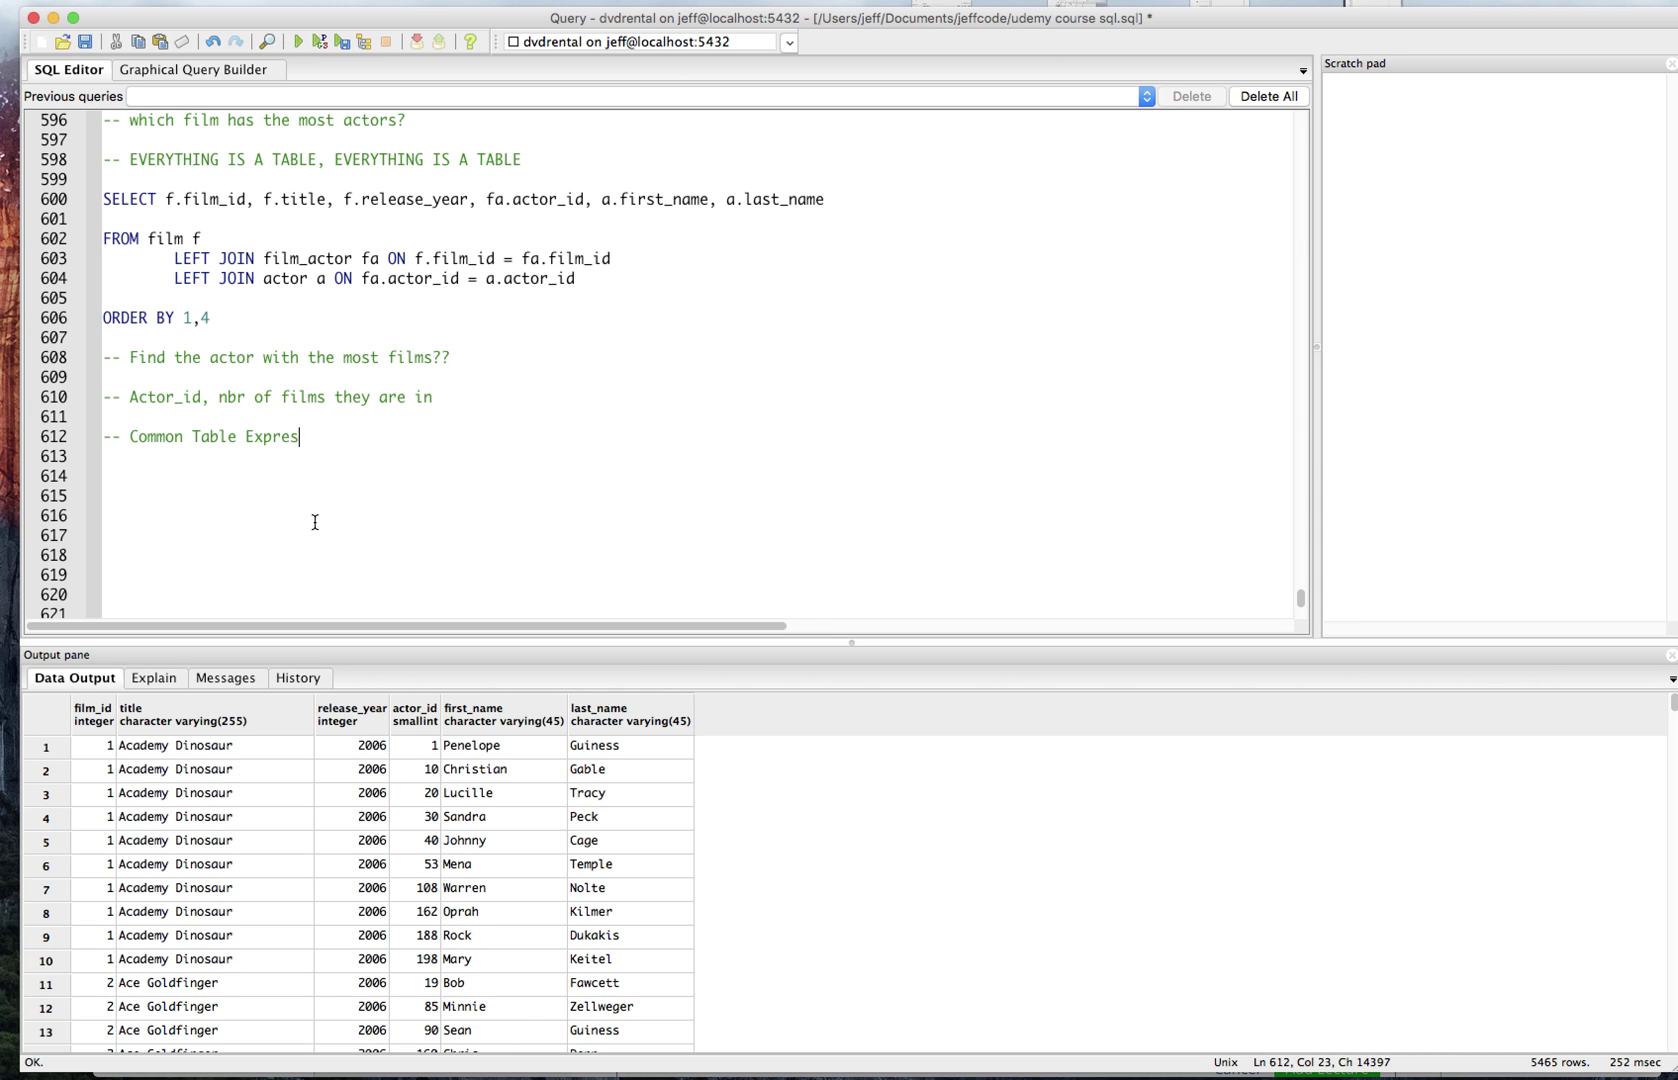
type("sions")
key("BackSpace")
key("BackSpace")
key("BackSpace")
key("BackSpace")
key("BackSpace")
key("BackSpace")
key("BackSpace")
key("BackSpace")
key("BackSpace")
key("BackSpace")
key("BackSpace")
key("BackSpace")
key("BackSpace")
key("BackSpace")
key("BackSpace")
key("BackSpace")
key("BackSpace")
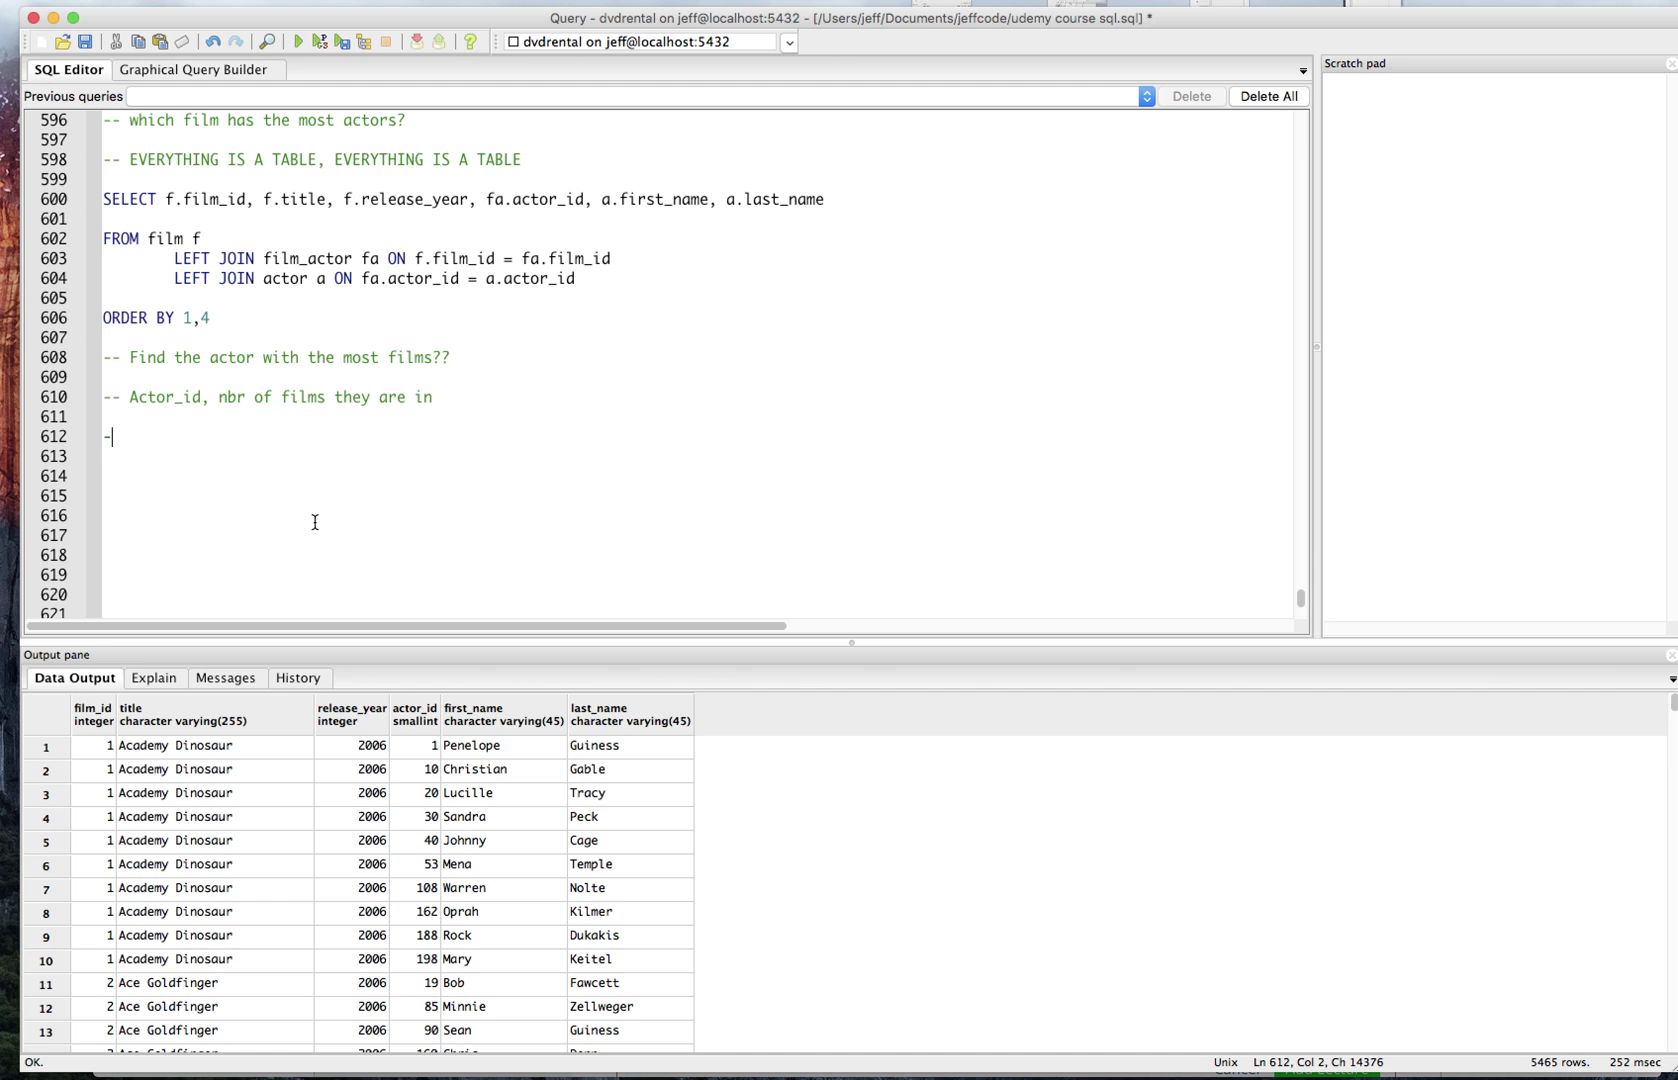
key("BackSpace")
left_click(249, 321)
Step: Cut the join query and paste it below the new comments
mouse_move(238, 320)
left_mouse_down()
mouse_move(105, 239)
mouse_move(103, 199)
left_mouse_up()
key("super+x")
left_click(102, 337)
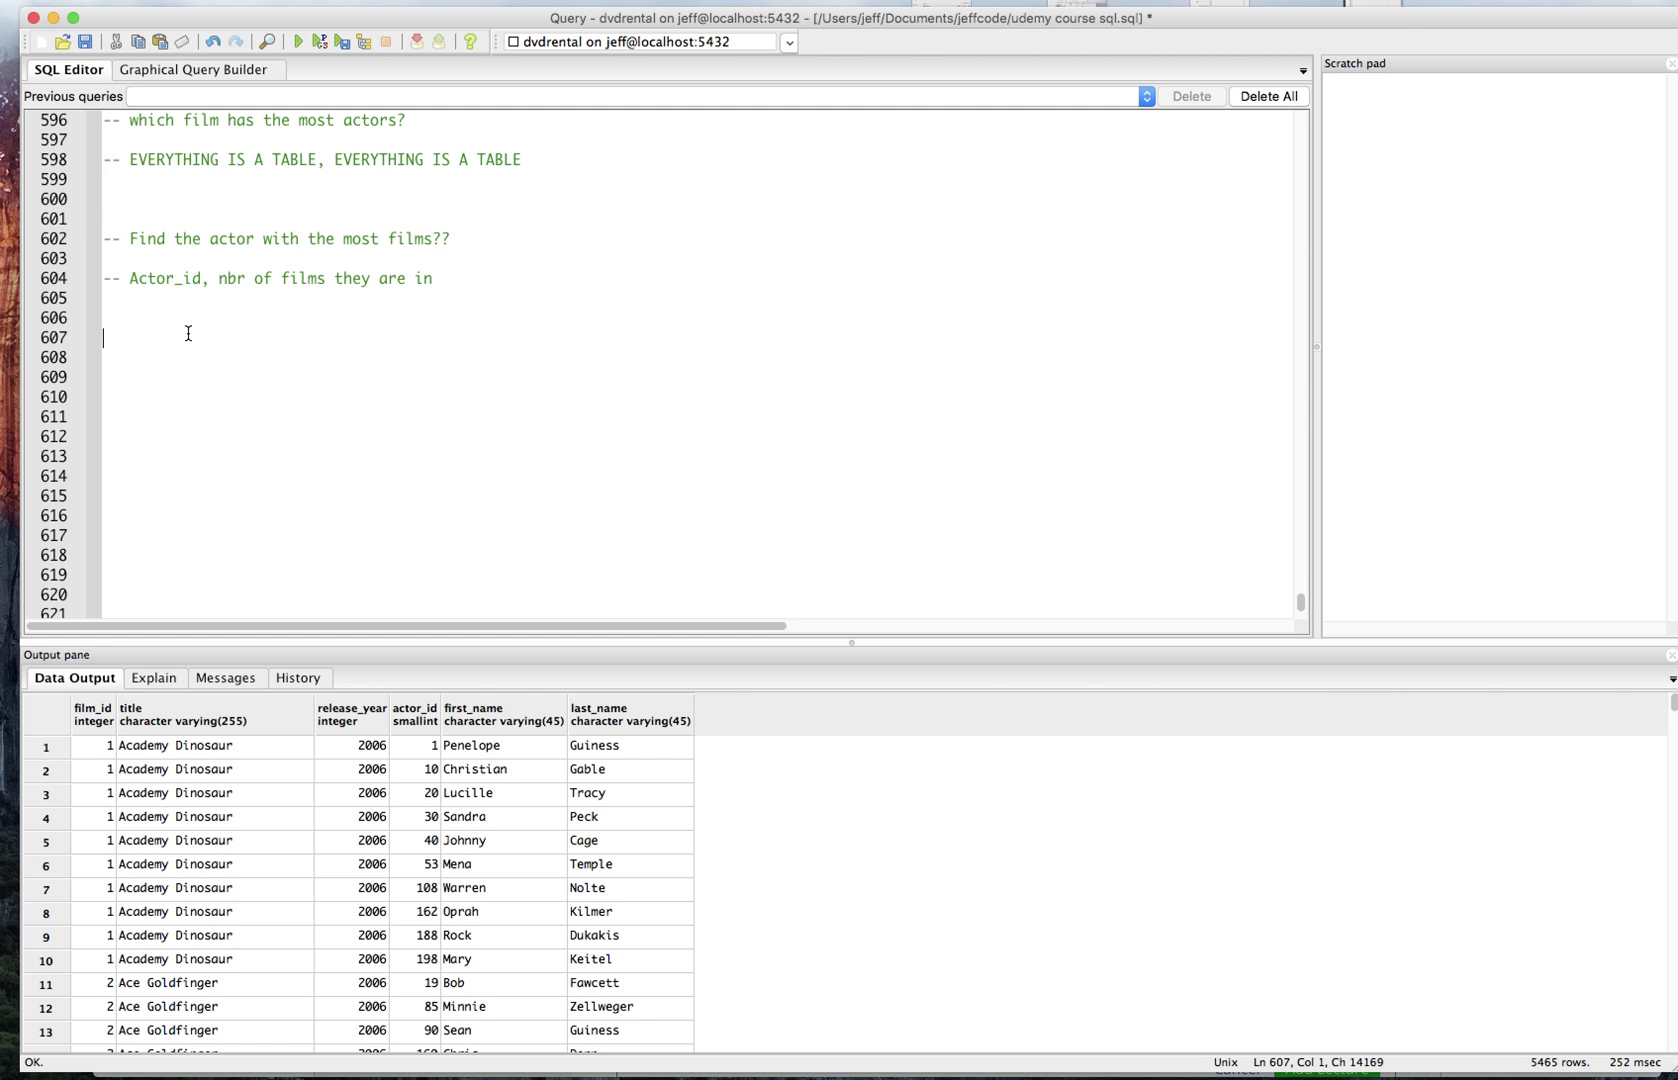
key("super+v")
Step: Wrap the pasted query in SELECT * FROM ( … )t and run it, returning 5465 rows
left_click(169, 316)
type("SEL")
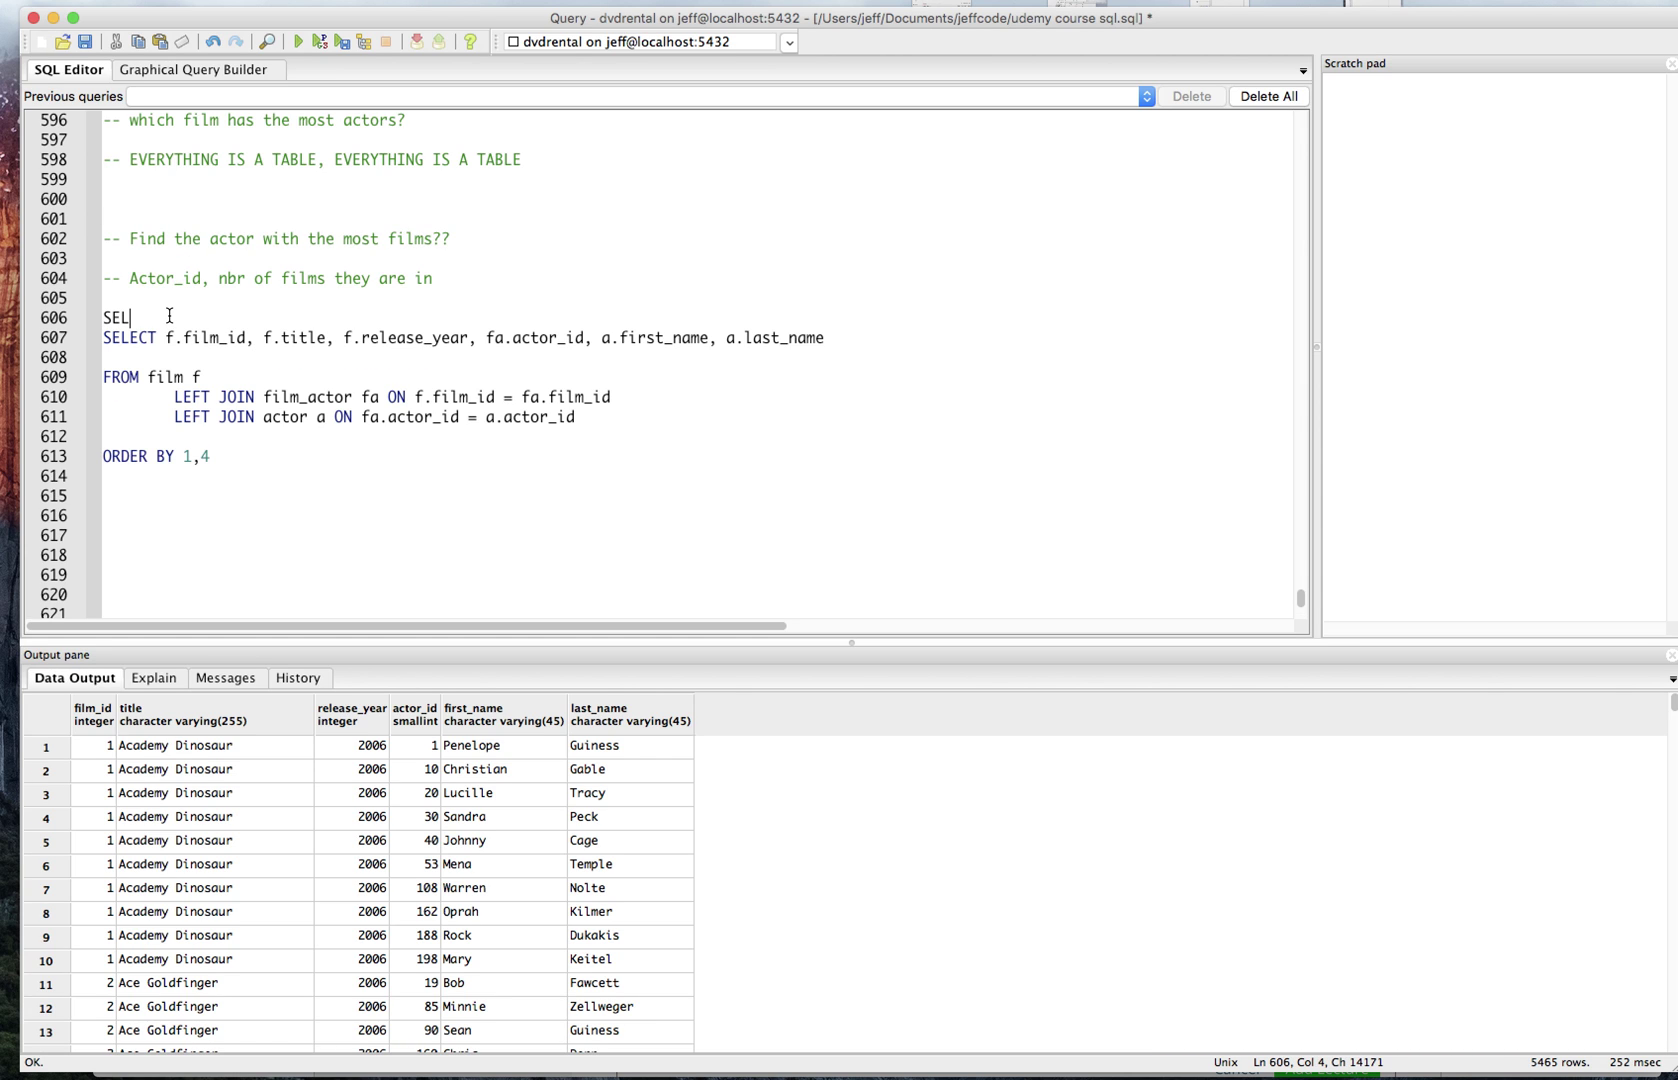
type("ECT * FROM (")
left_click(314, 496)
type(")")
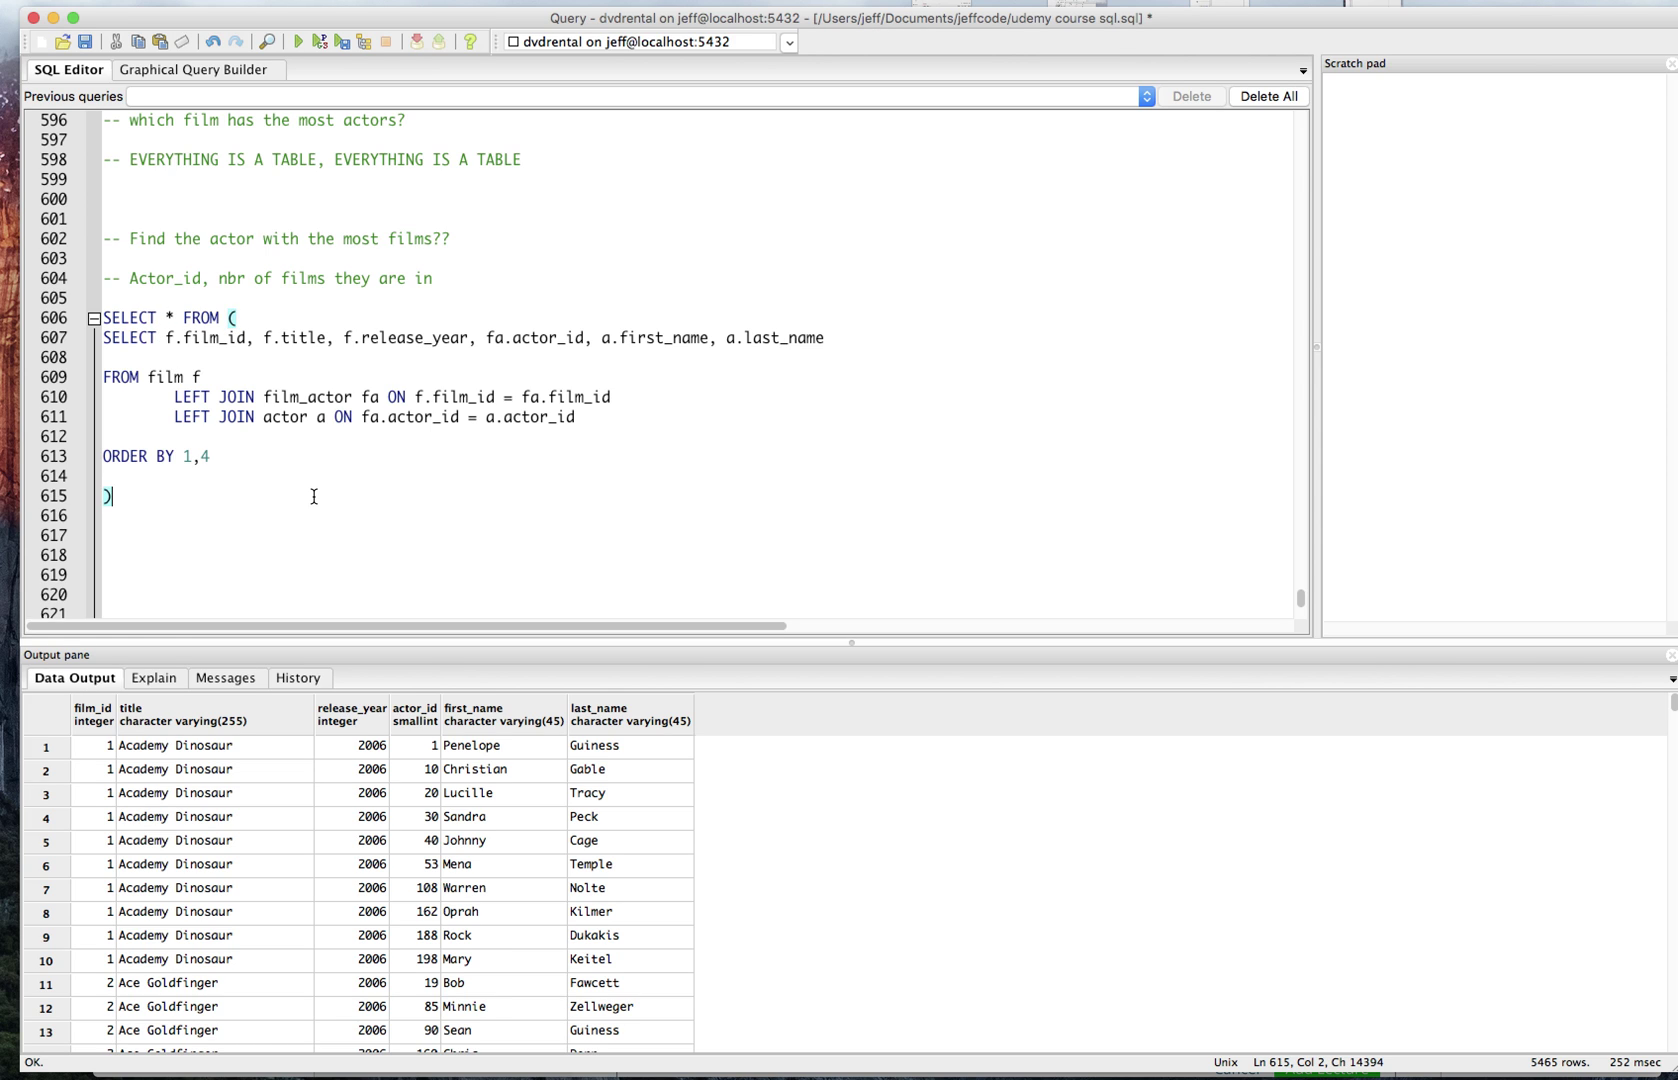
type("t")
key("F5")
Step: Replace * with t.actor_id, COUNT(distinct t.film_id), add GROUP BY 1 ORDER BY 2 DESC, and run
left_click(174, 317)
key("BackSpace")
type("t")
type(".actor_id")
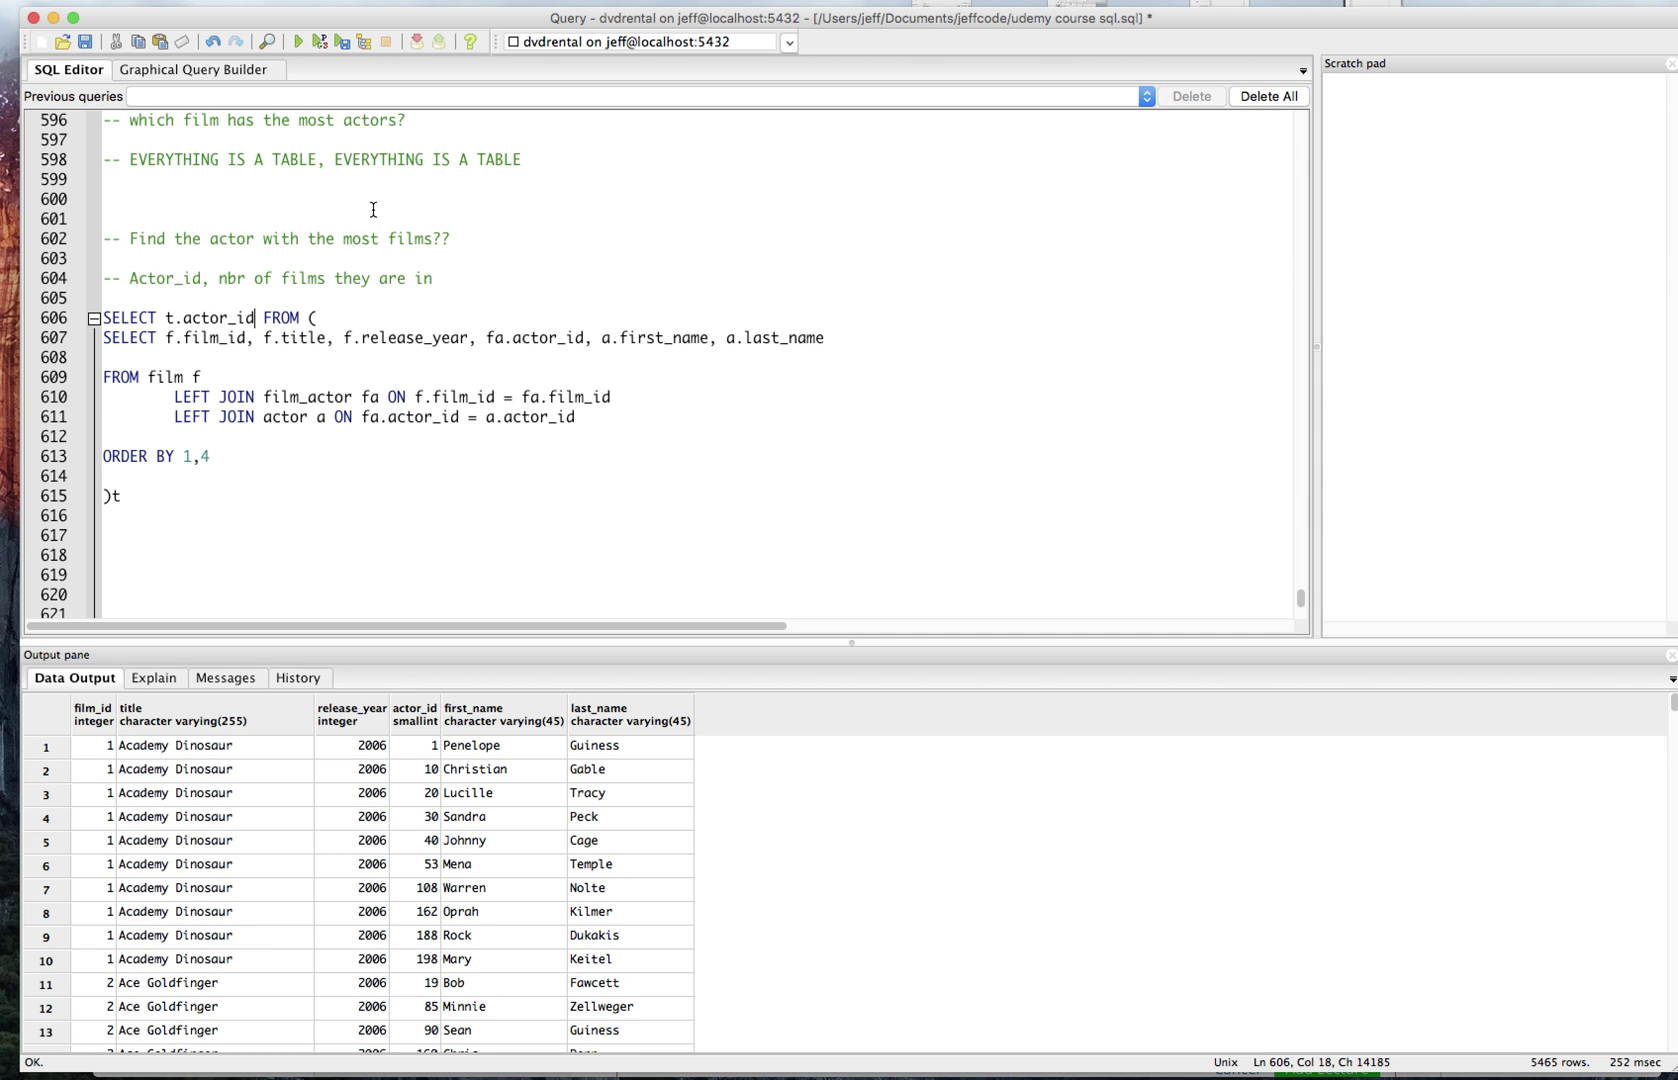
type(", COUNT")
type("(dist")
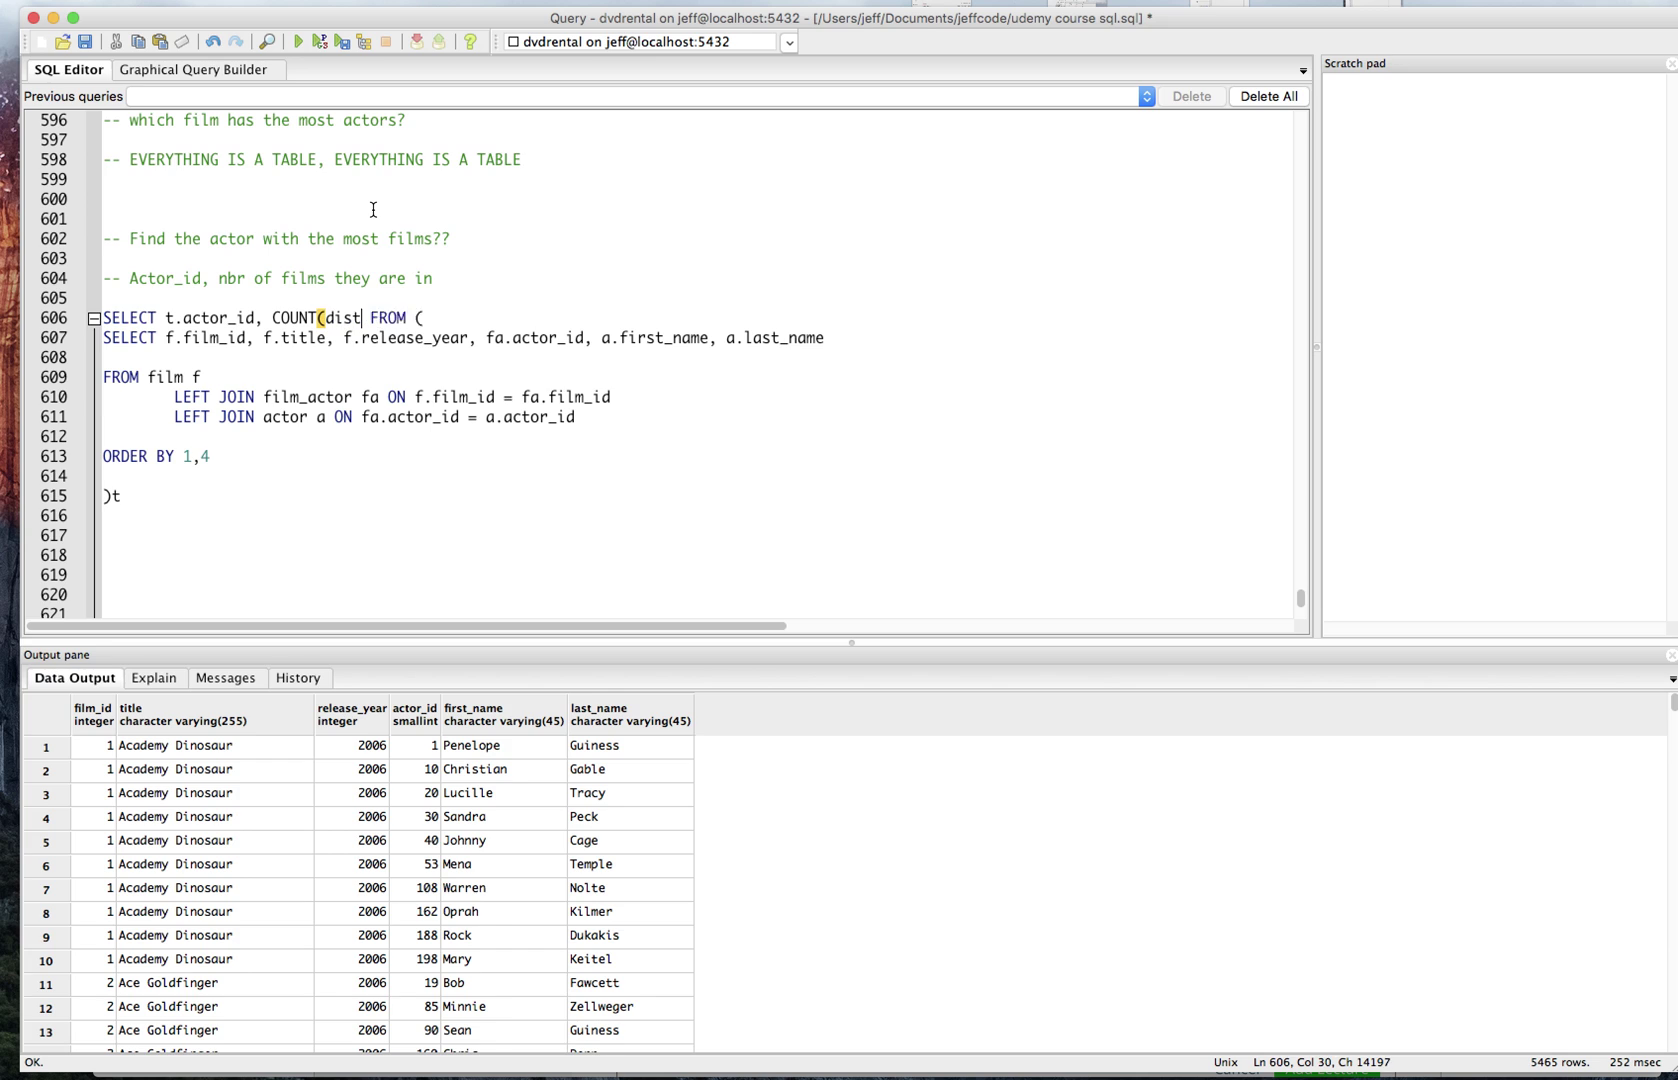
type("inct")
type(" t.fi")
type("lm_id")
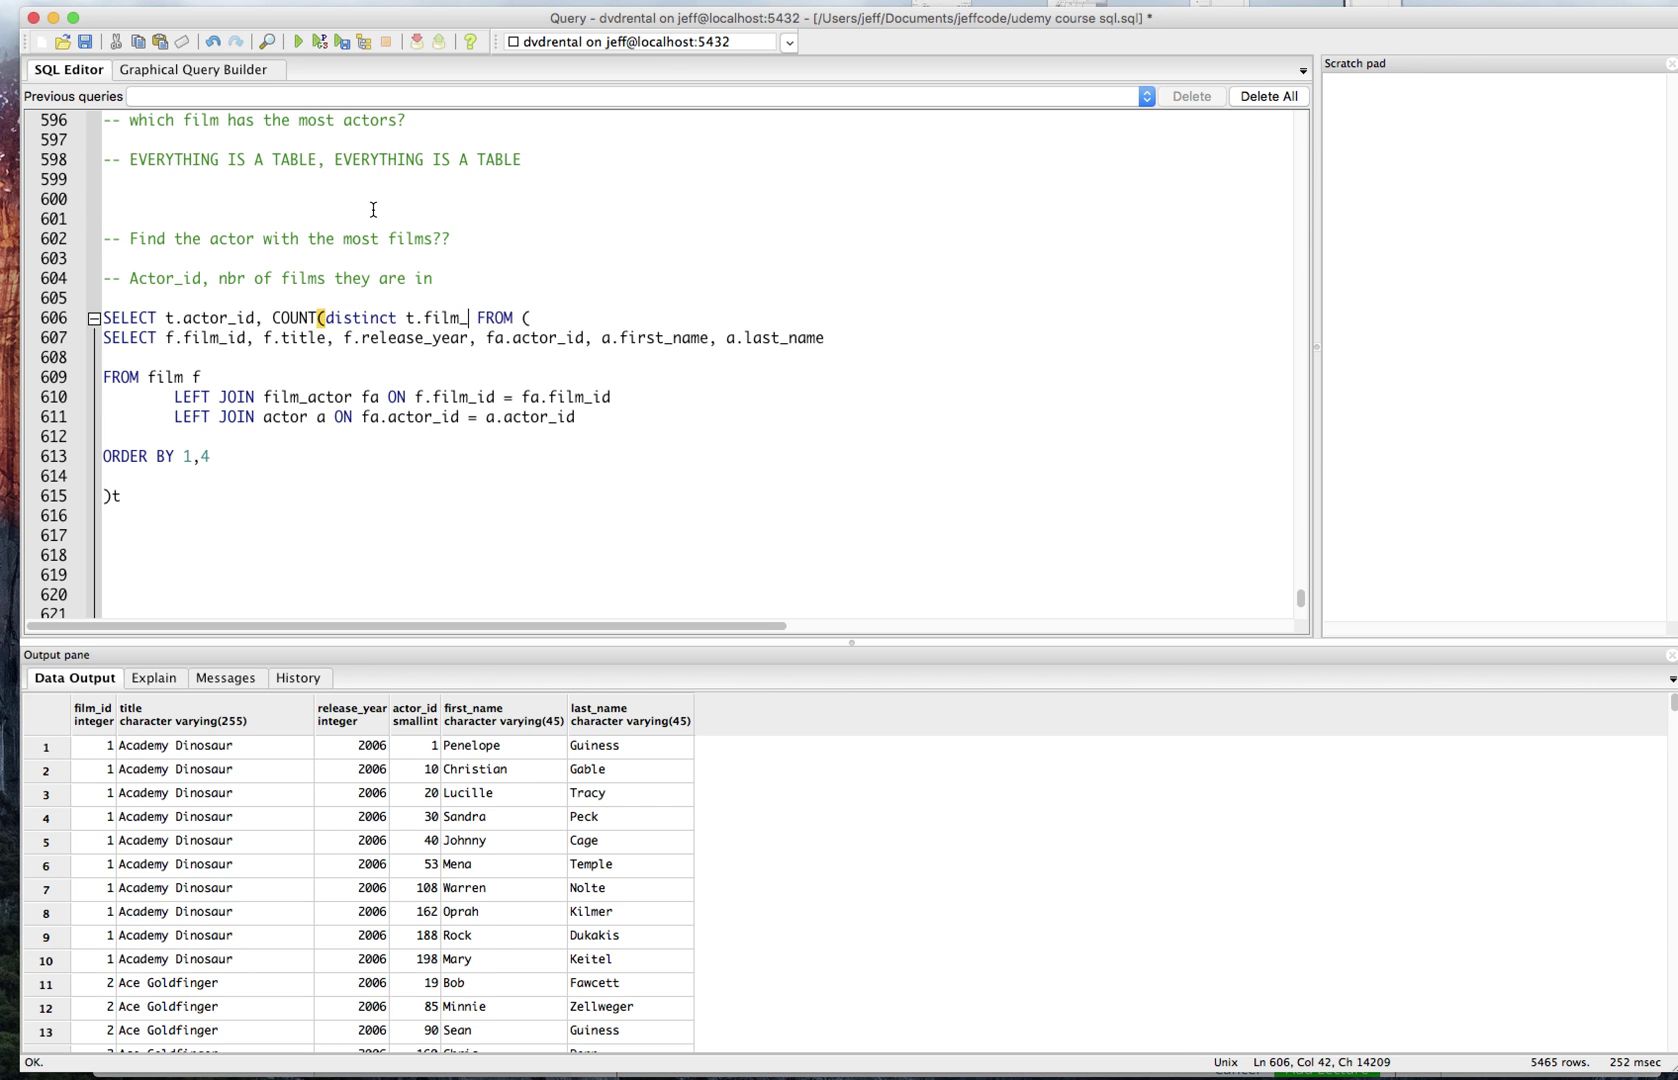
type(")")
left_click(159, 495)
key("Return")
type("GROUP")
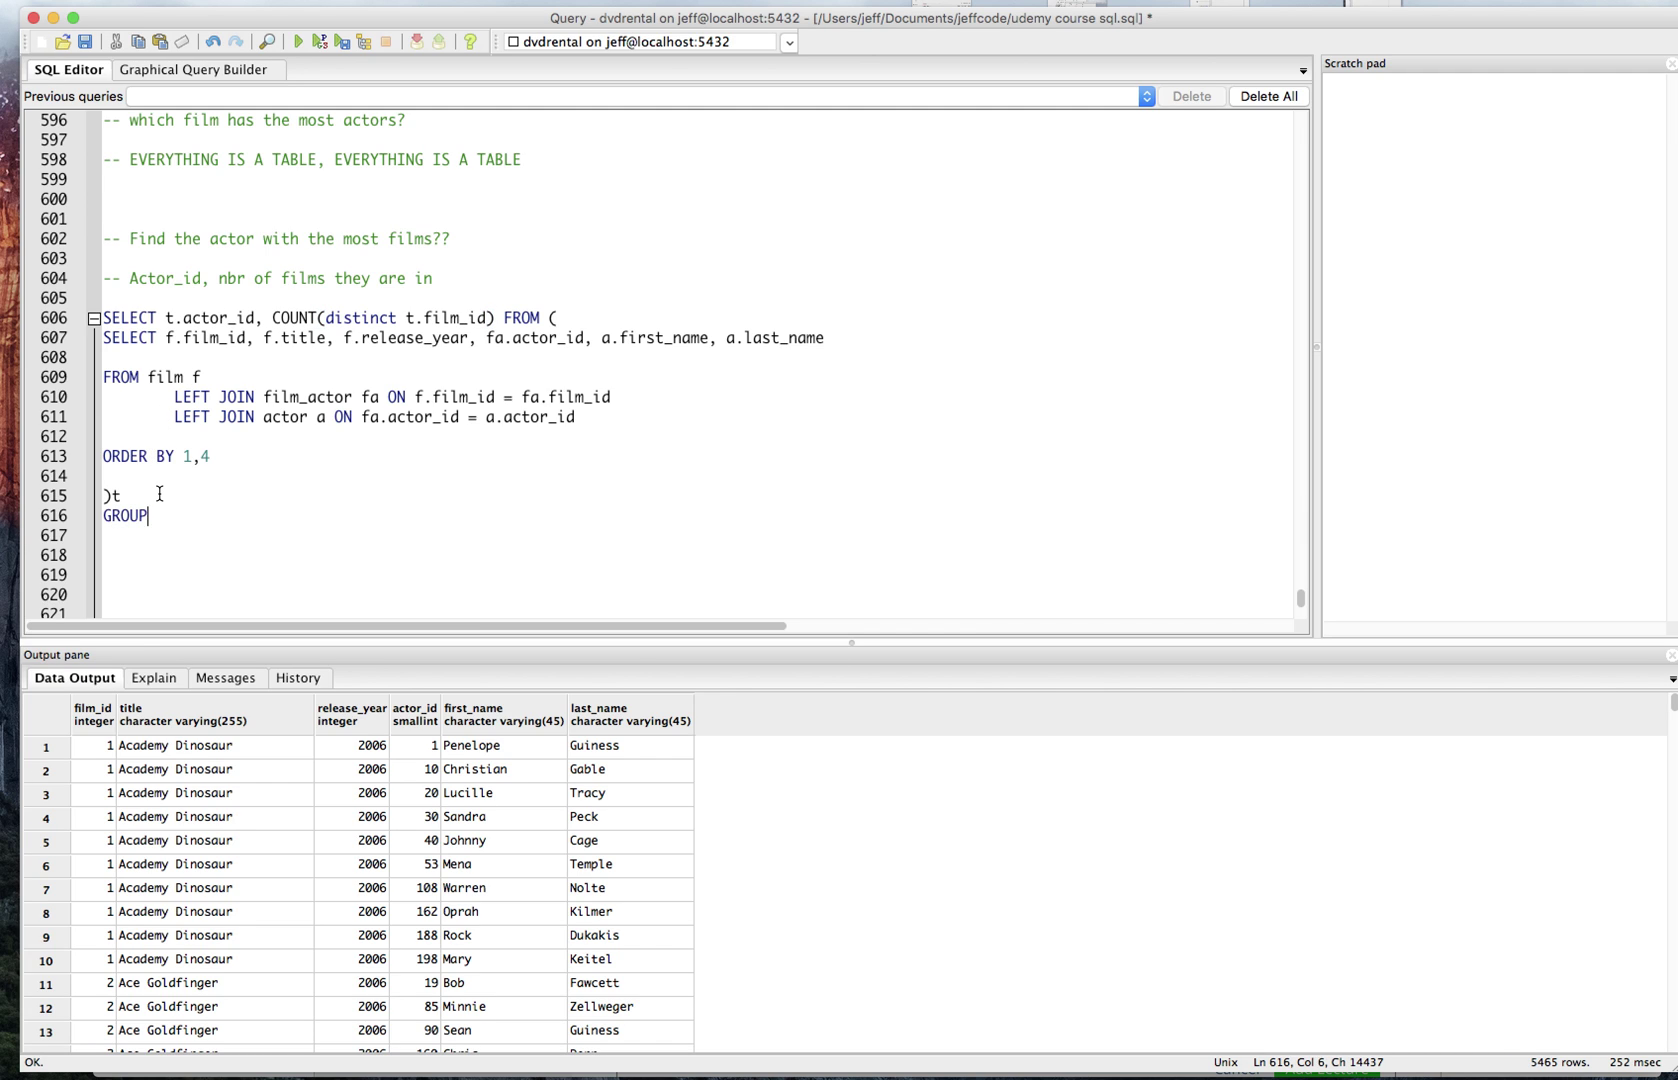
type(" BY ORDER BY 2 DESC")
key("F5")
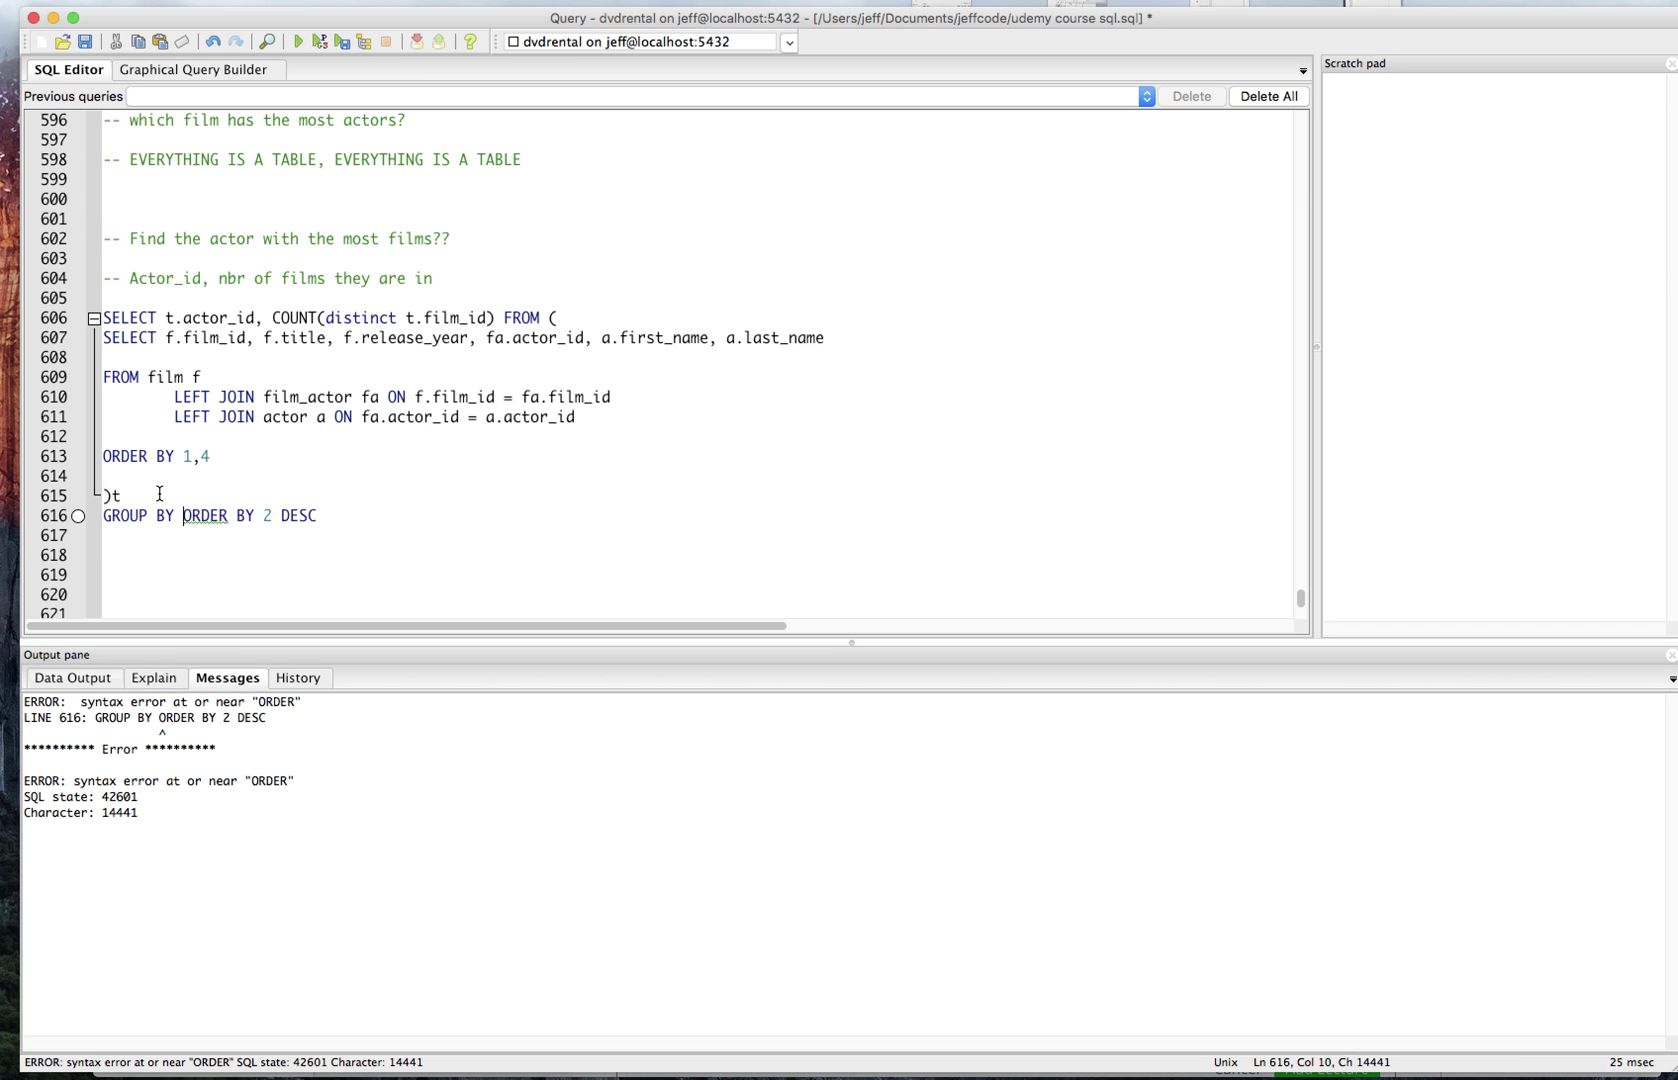
type("1")
Step: Rerun the grouped query and review its 201 rows, highlighting counts from actor 23 down to 35
key("F5")
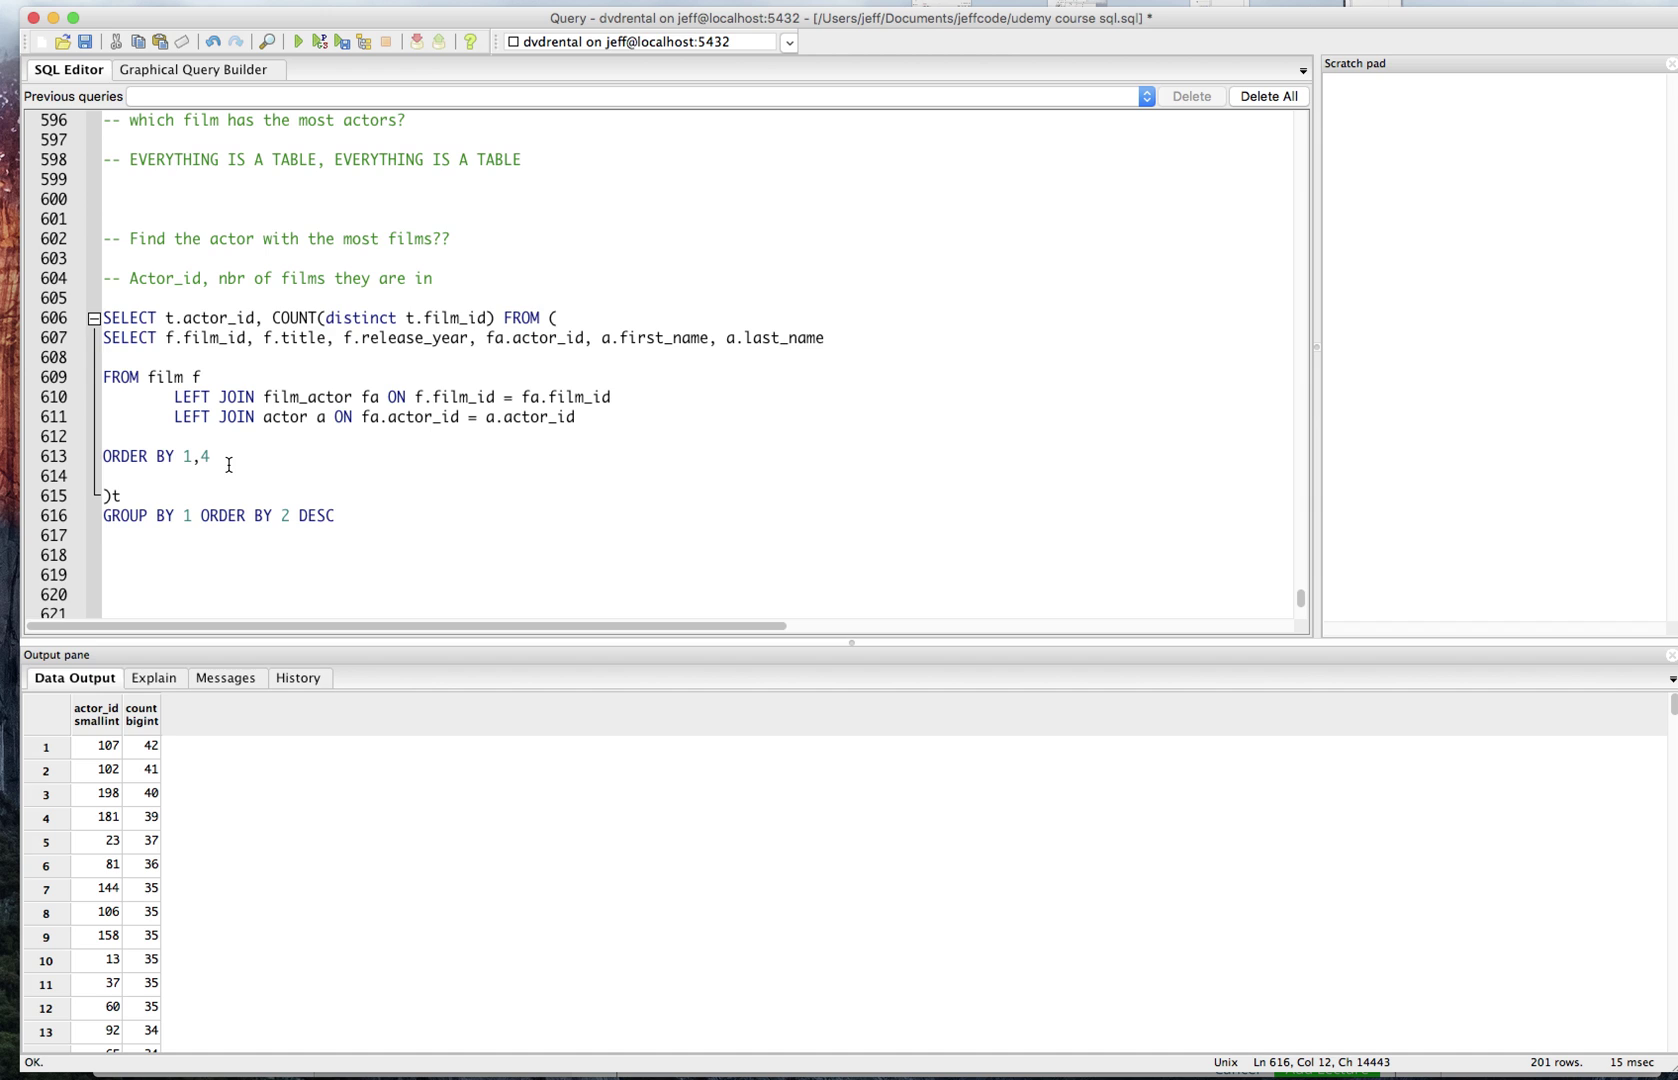
left_click(212, 298)
left_click(138, 842)
scroll(139, 853, "down", 15)
scroll(145, 871, "down", 15)
scroll(146, 871, "up", 15)
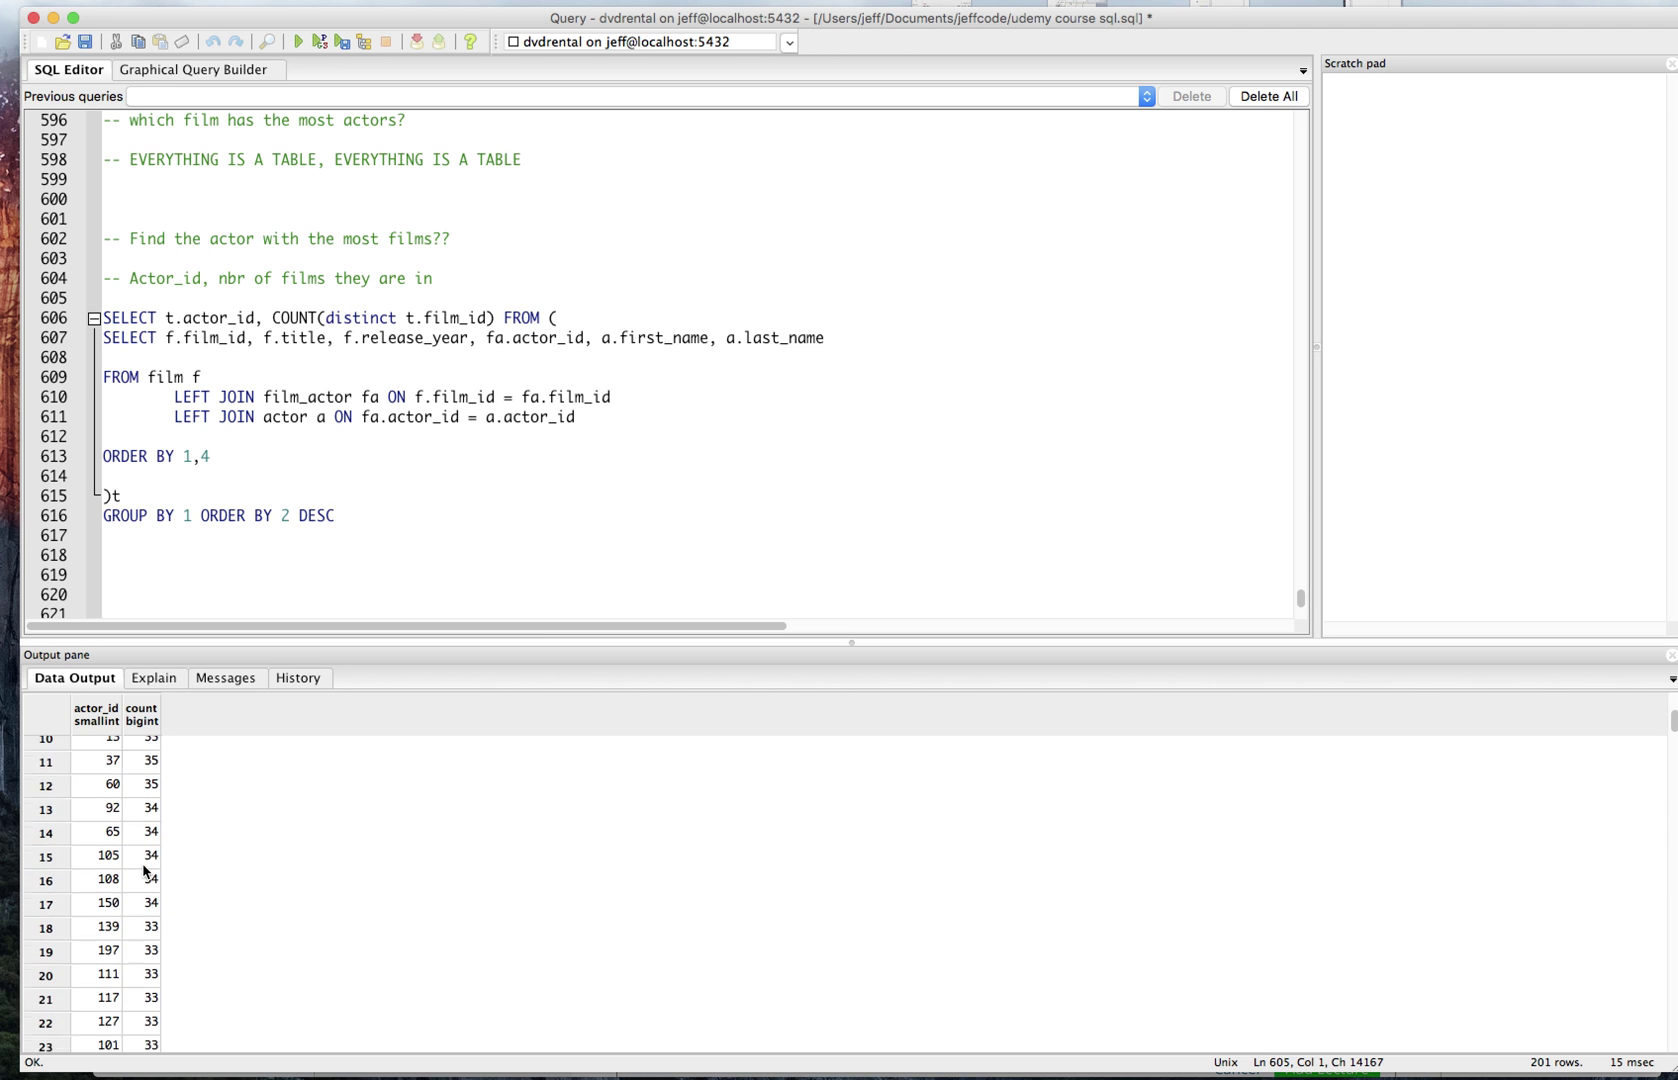
scroll(146, 871, "up", 15)
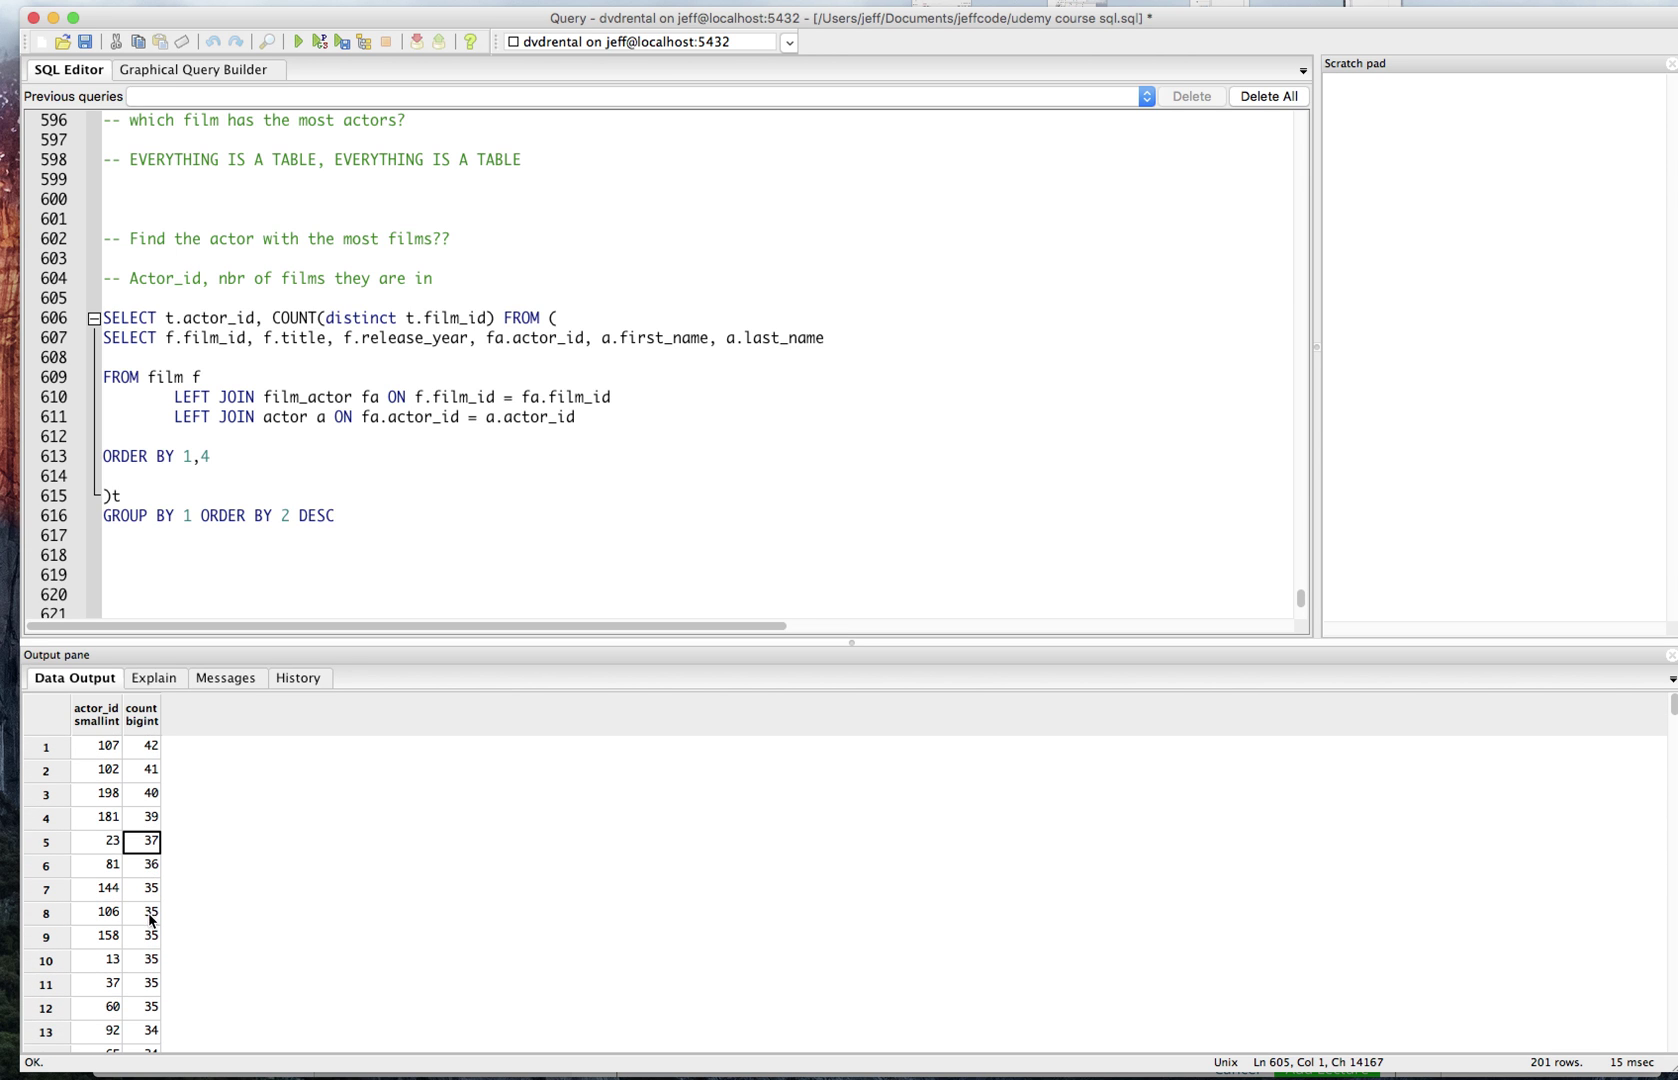
left_click_drag(147, 1006, 84, 734)
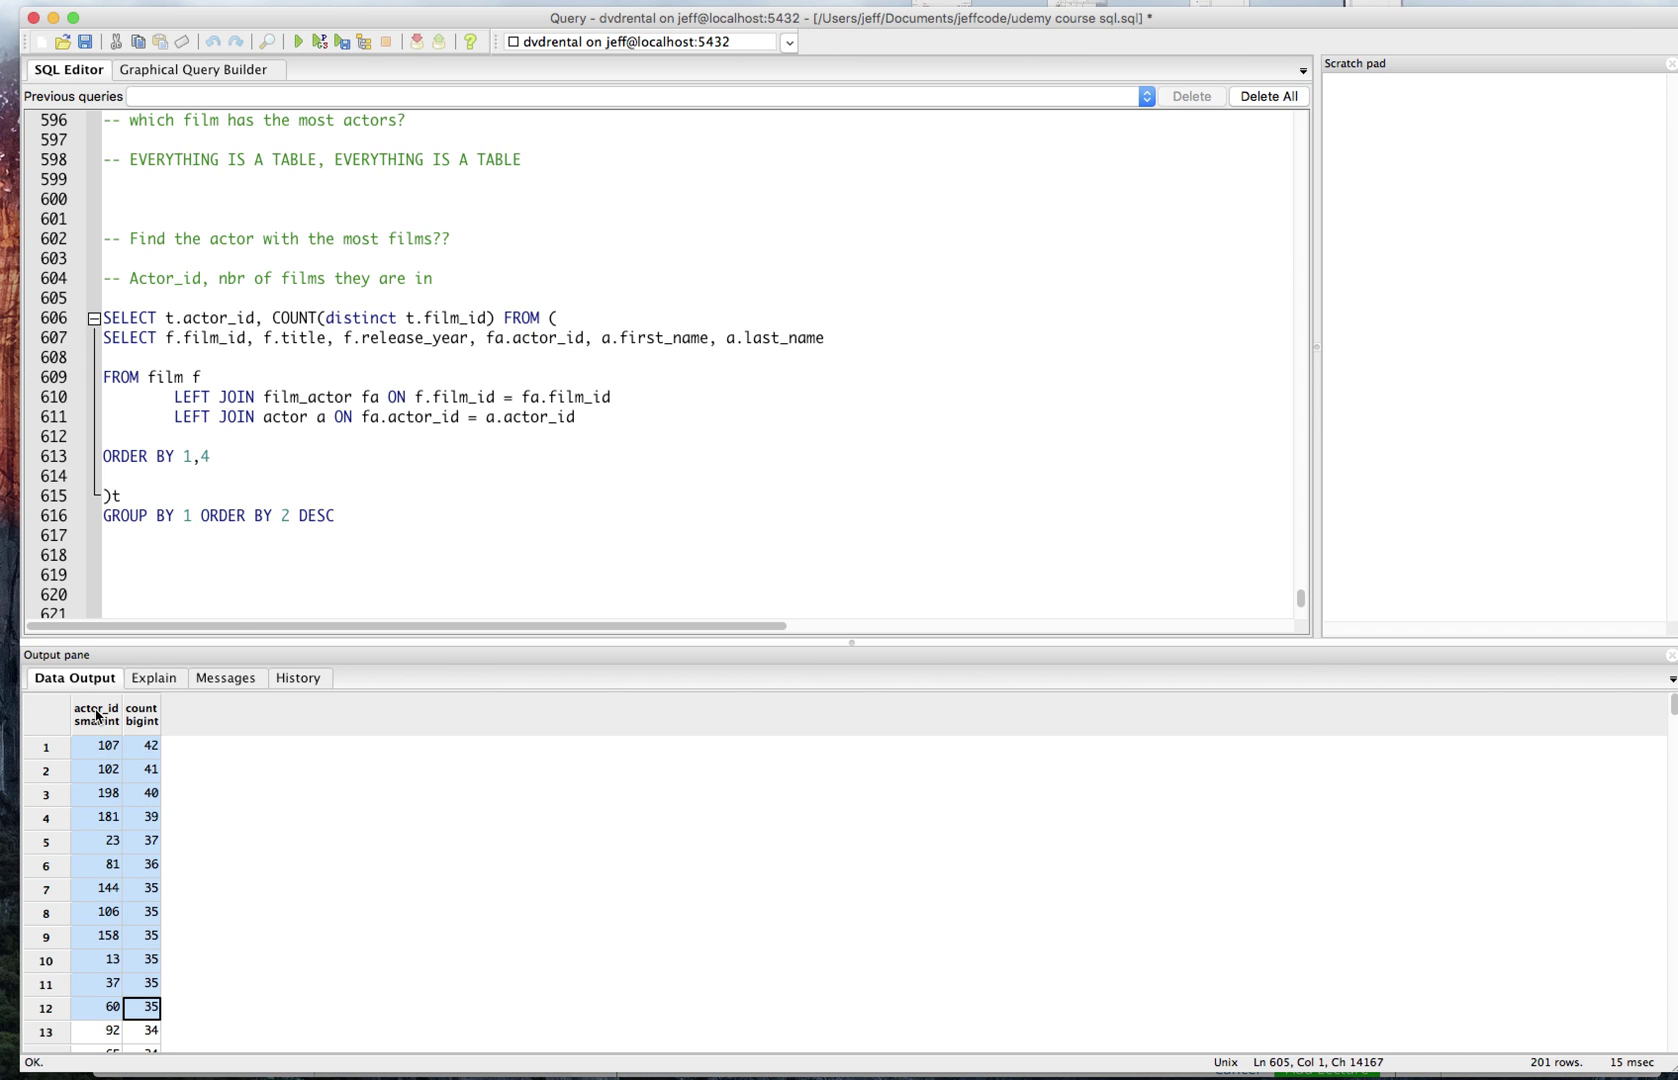
left_click(232, 488)
Step: Add a WHERE COUNT(distinct t.film_id) > 34 filter after the subquery, copying the count expression
key("Return")
key("Return")
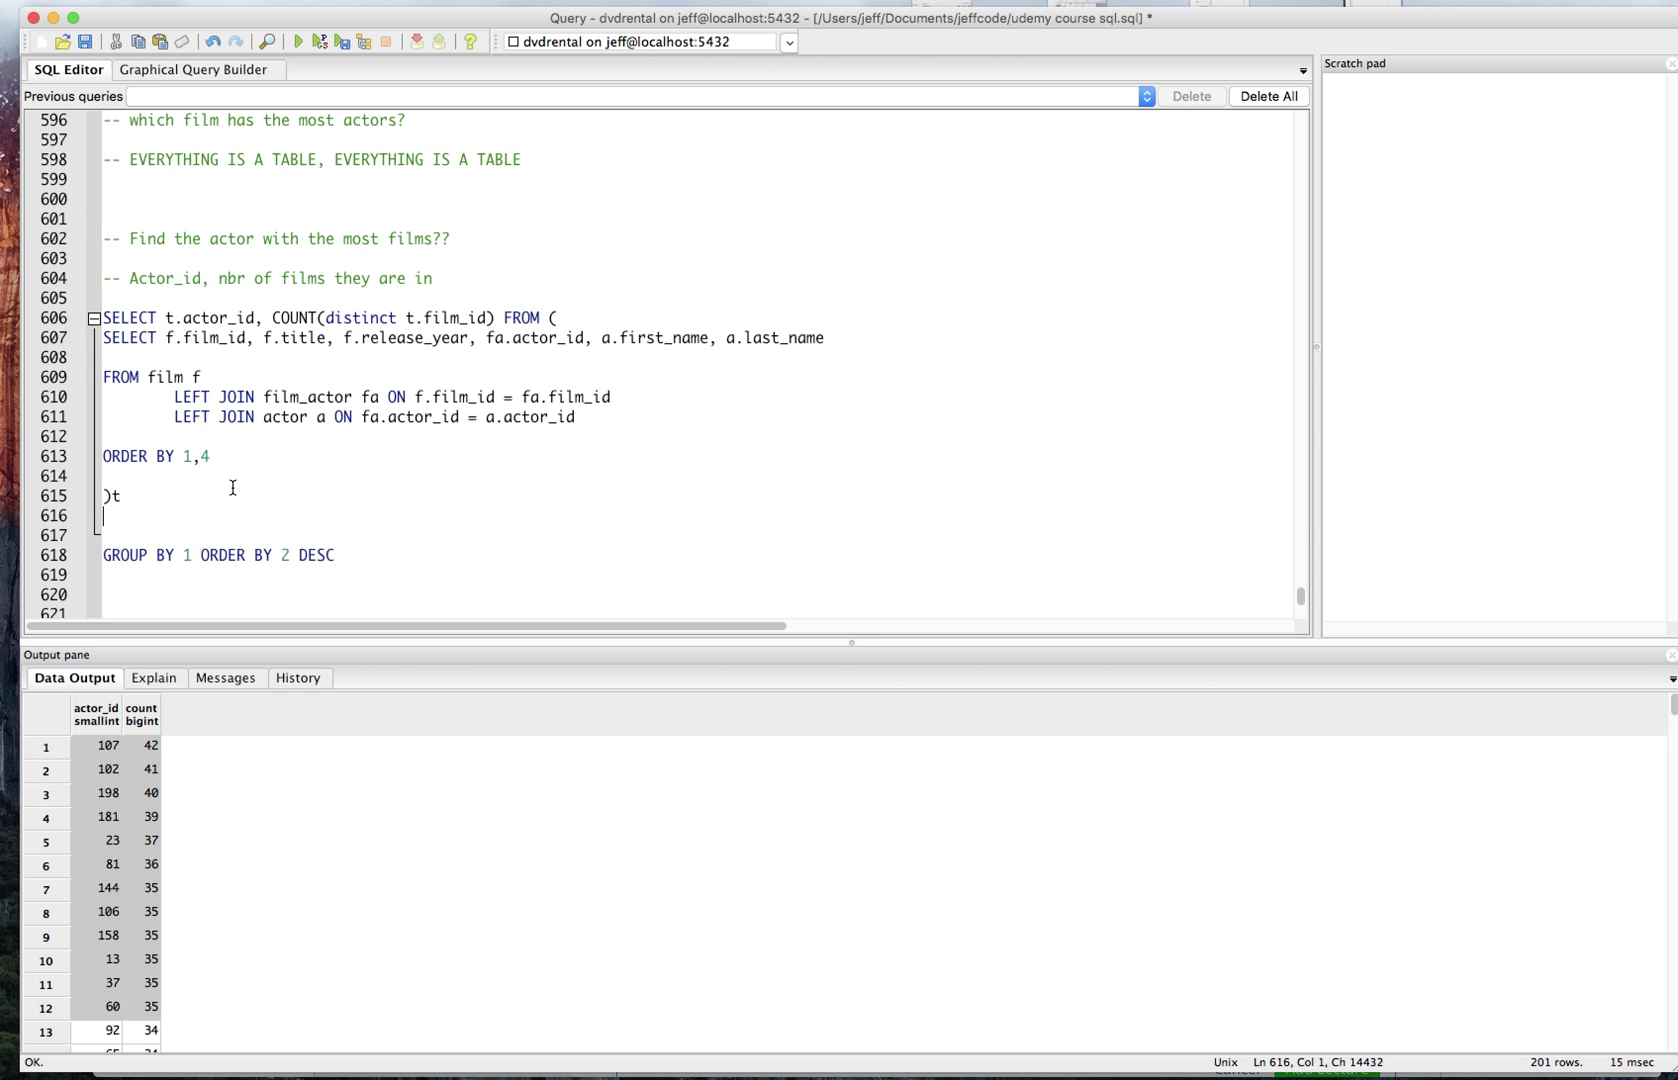
key("Return")
type("WHERE")
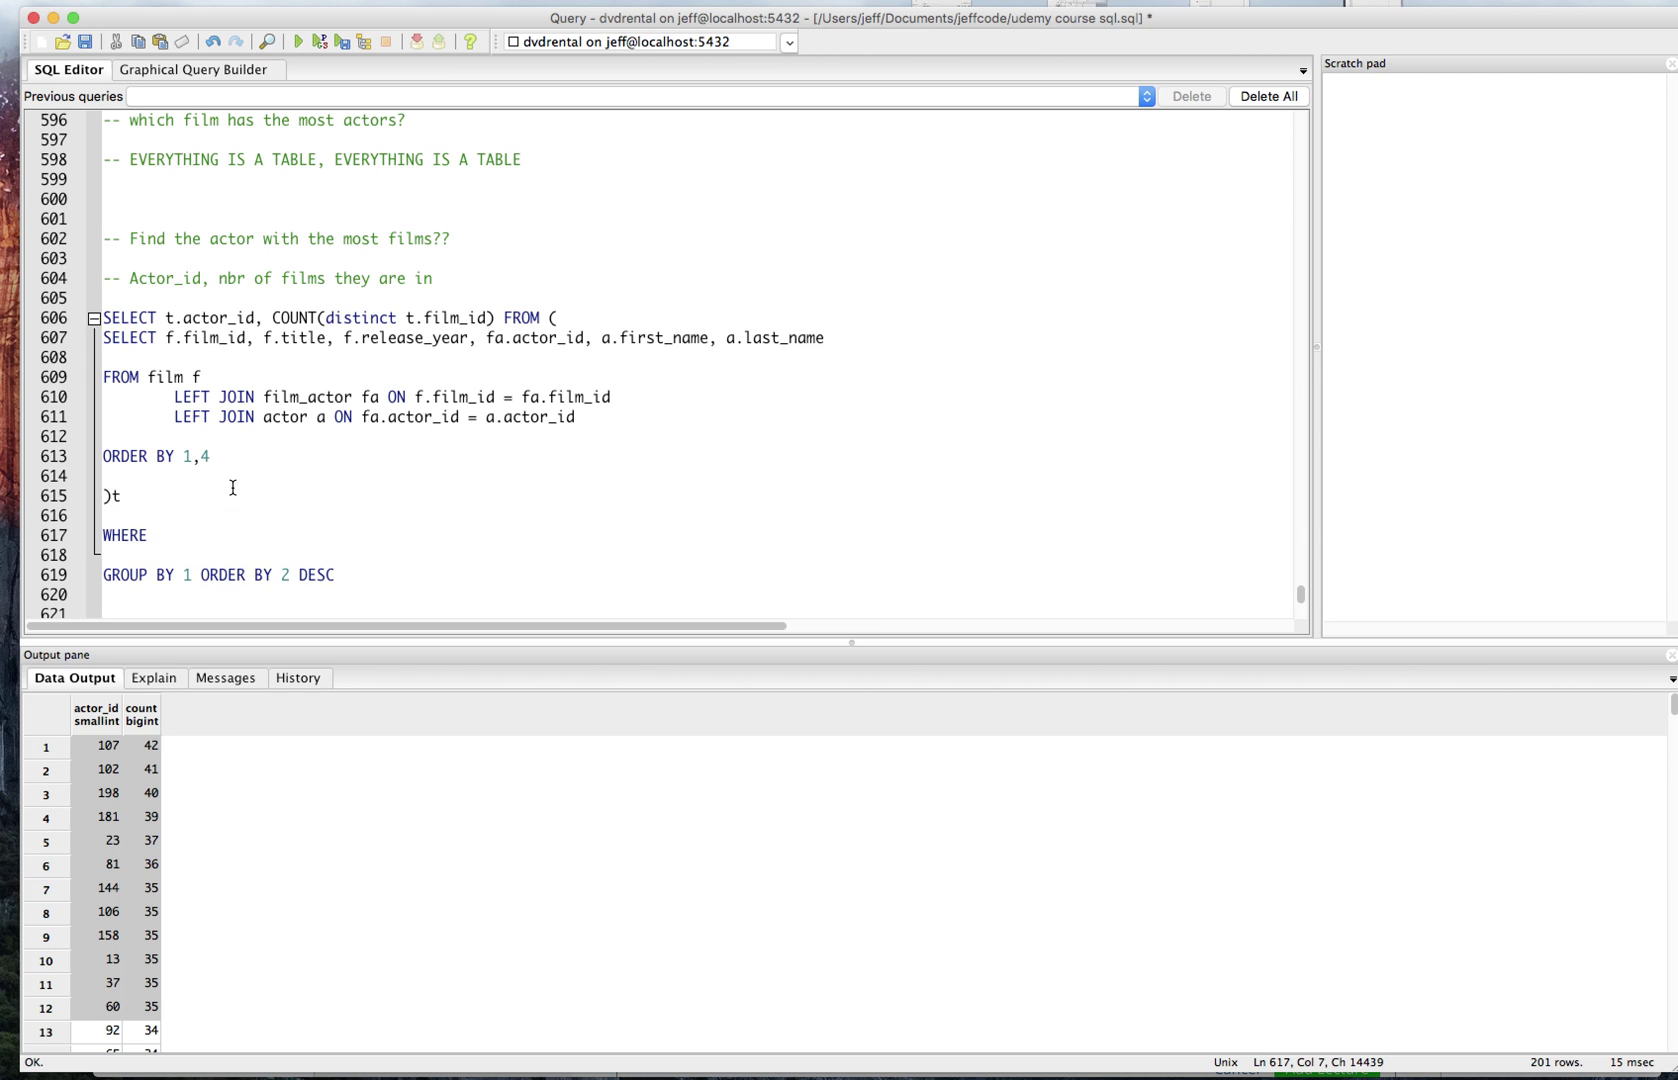
left_click(273, 317)
left_click_drag(273, 317, 496, 318)
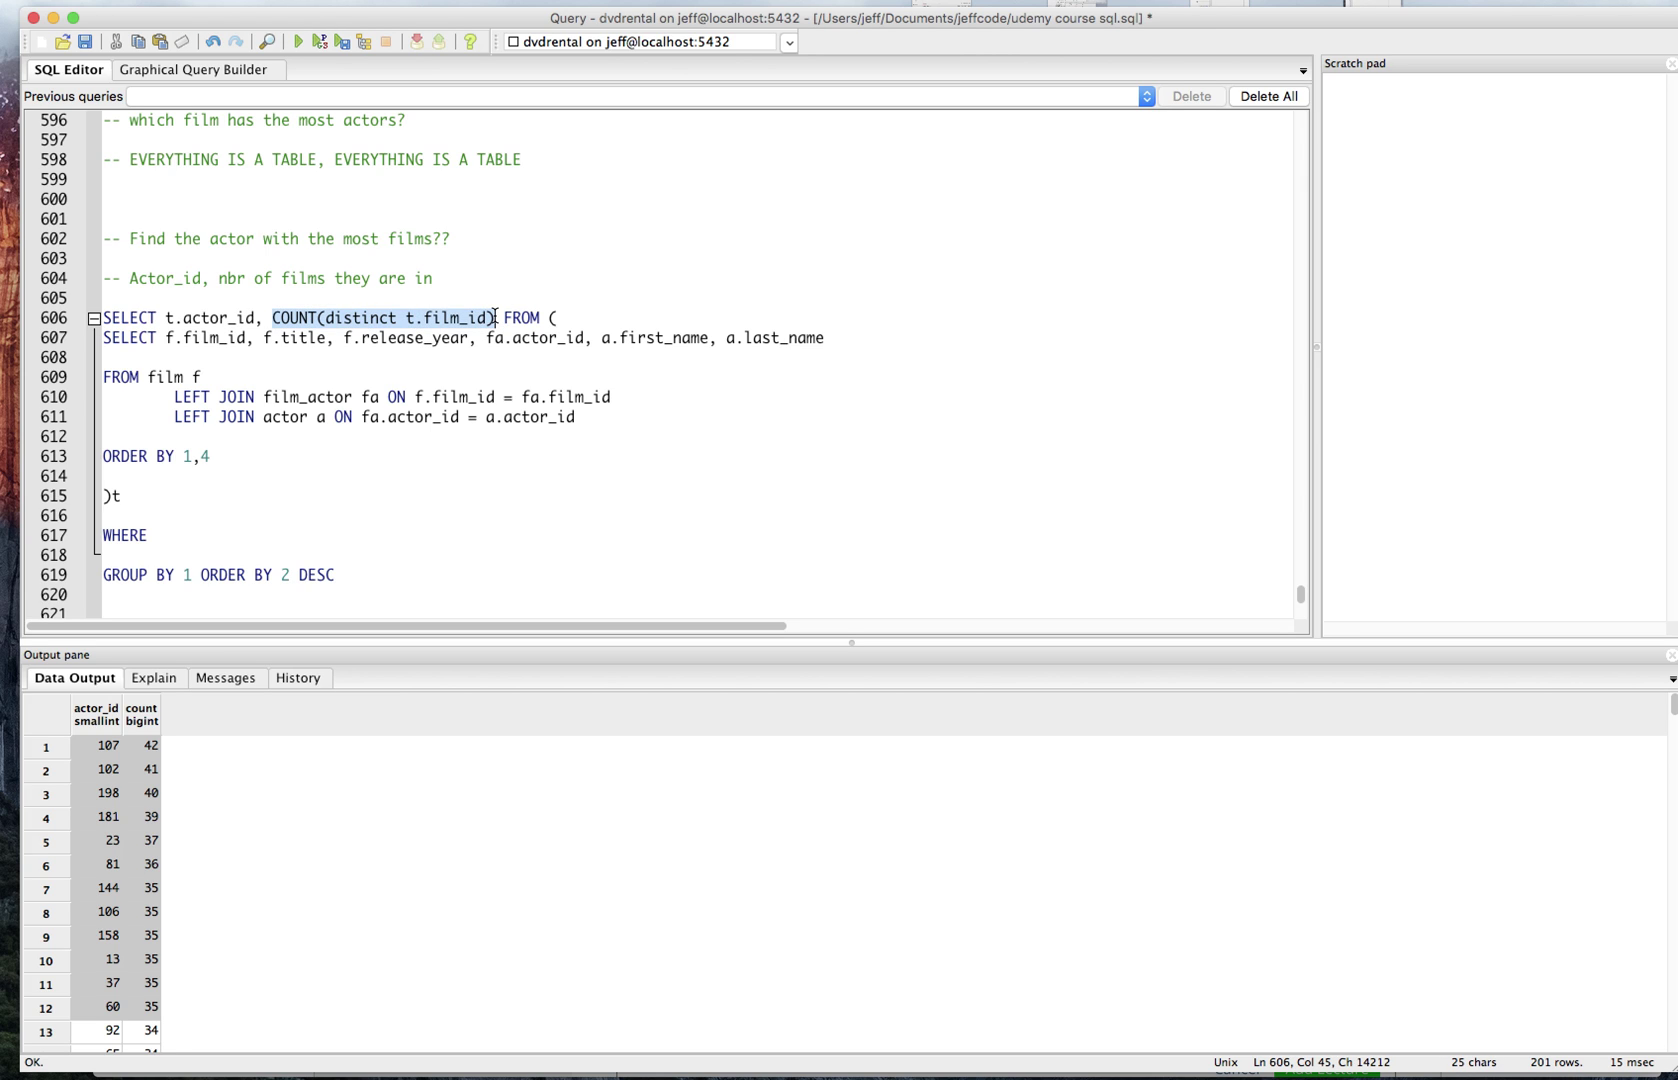
key("super+c")
left_click(190, 534)
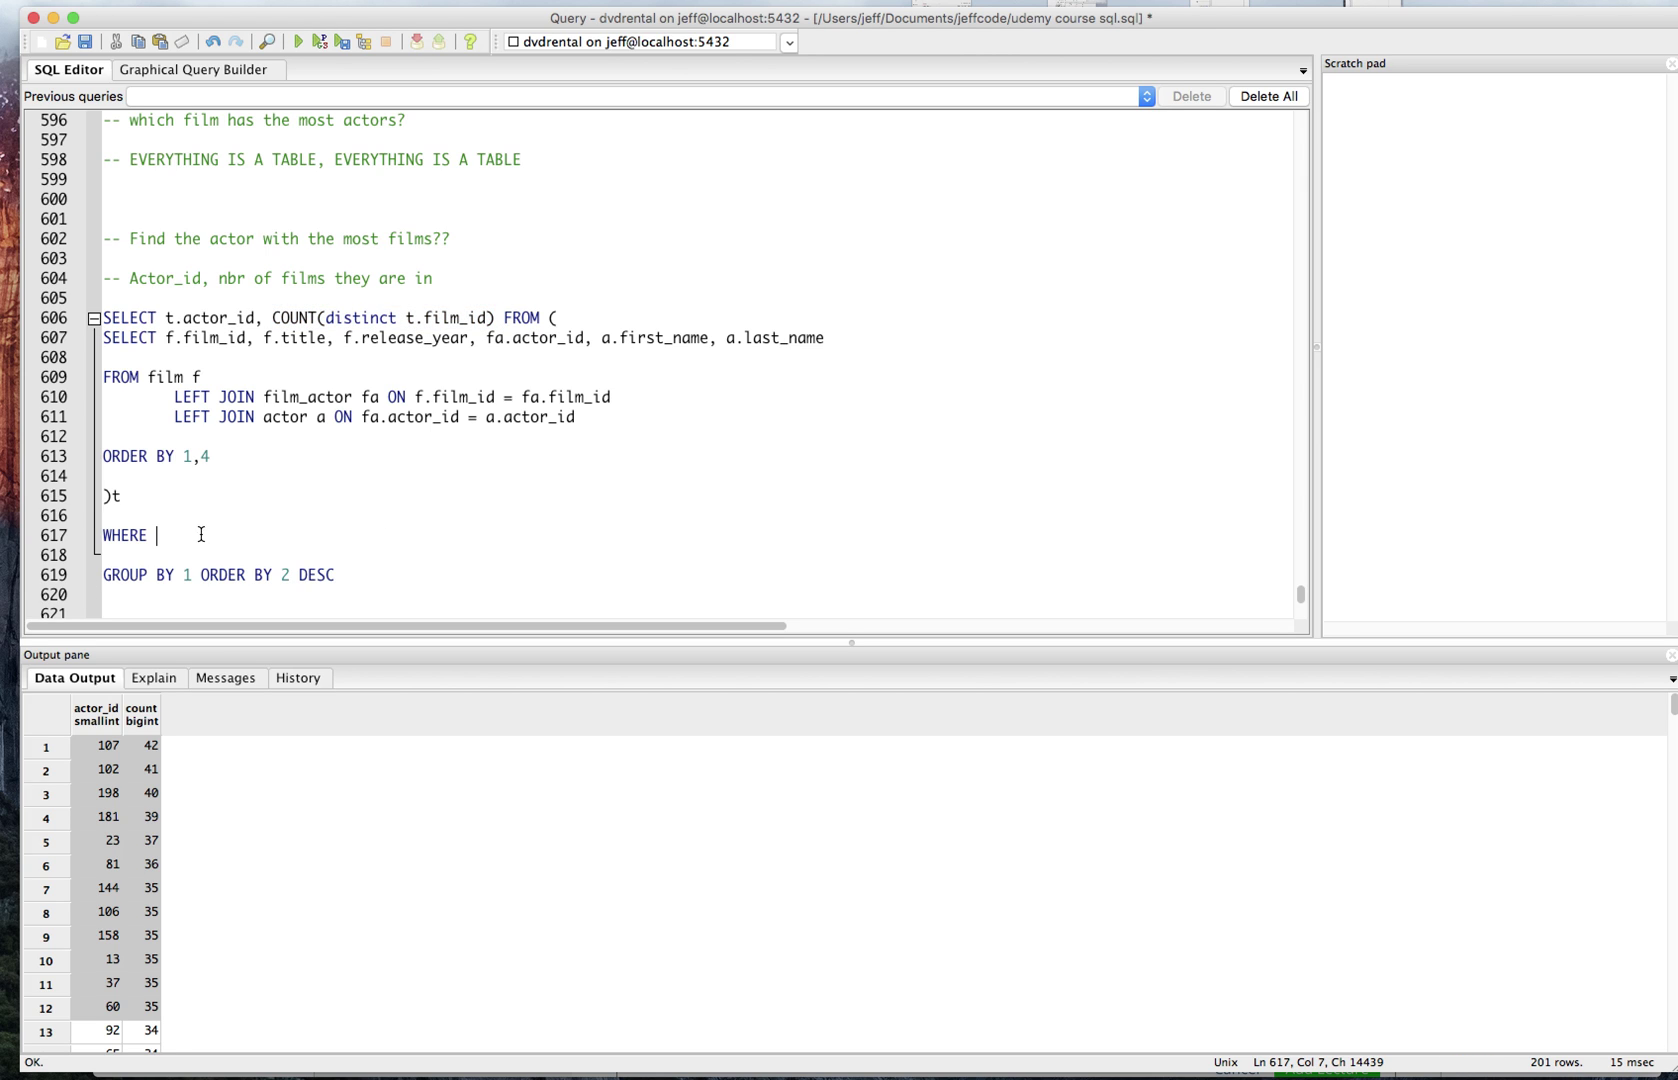
key("super+v")
type("> ")
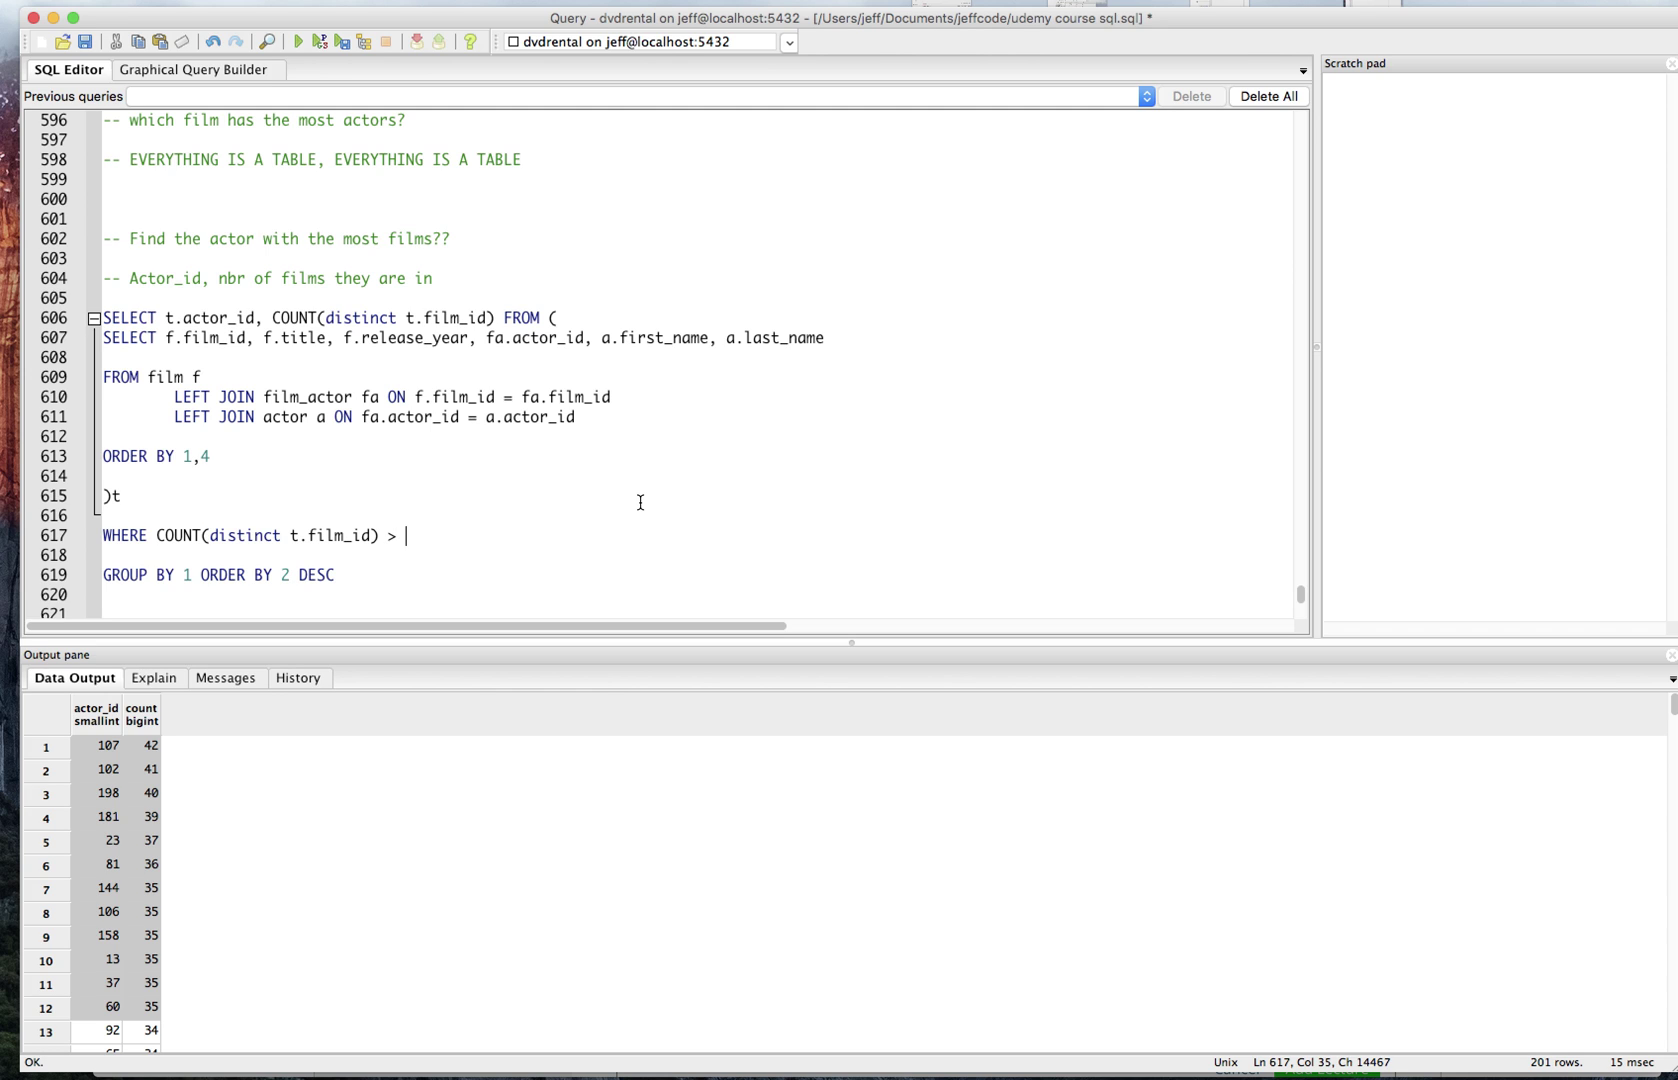
type("34")
Step: Run the WHERE-filtered query, read the aggregate error, and select WHERE for replacement
key("F5")
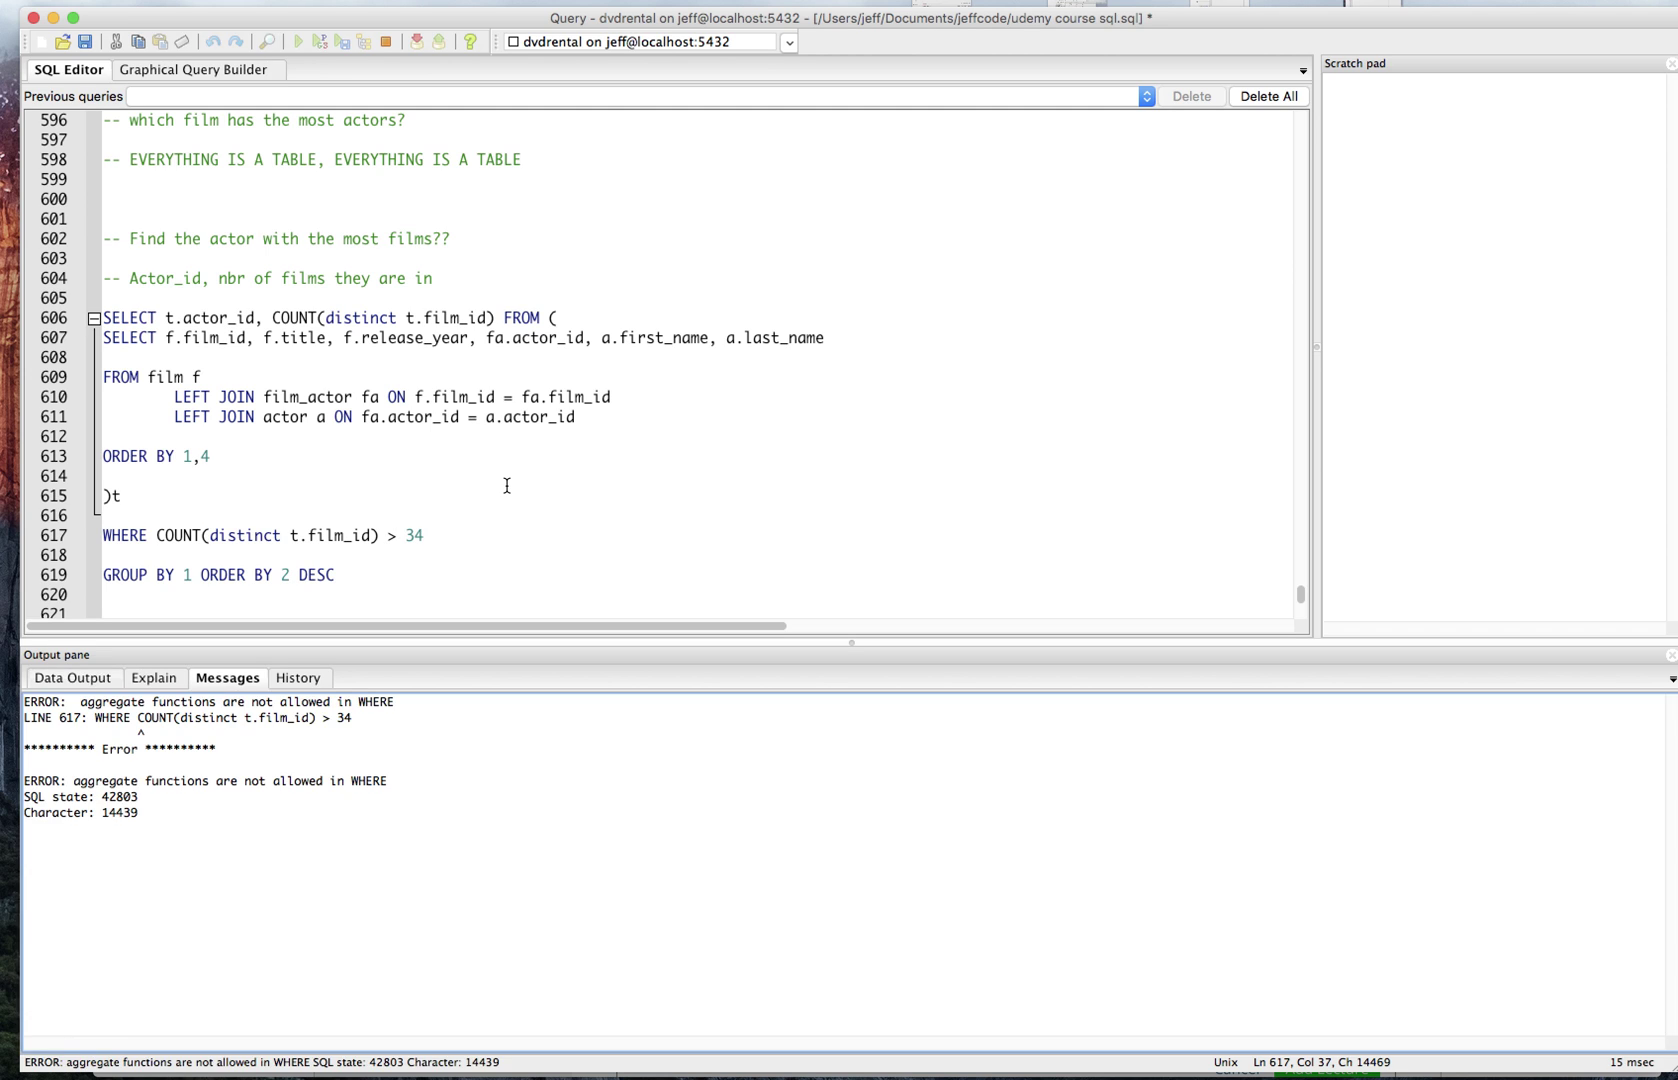
triple_click(389, 701)
left_click(232, 555)
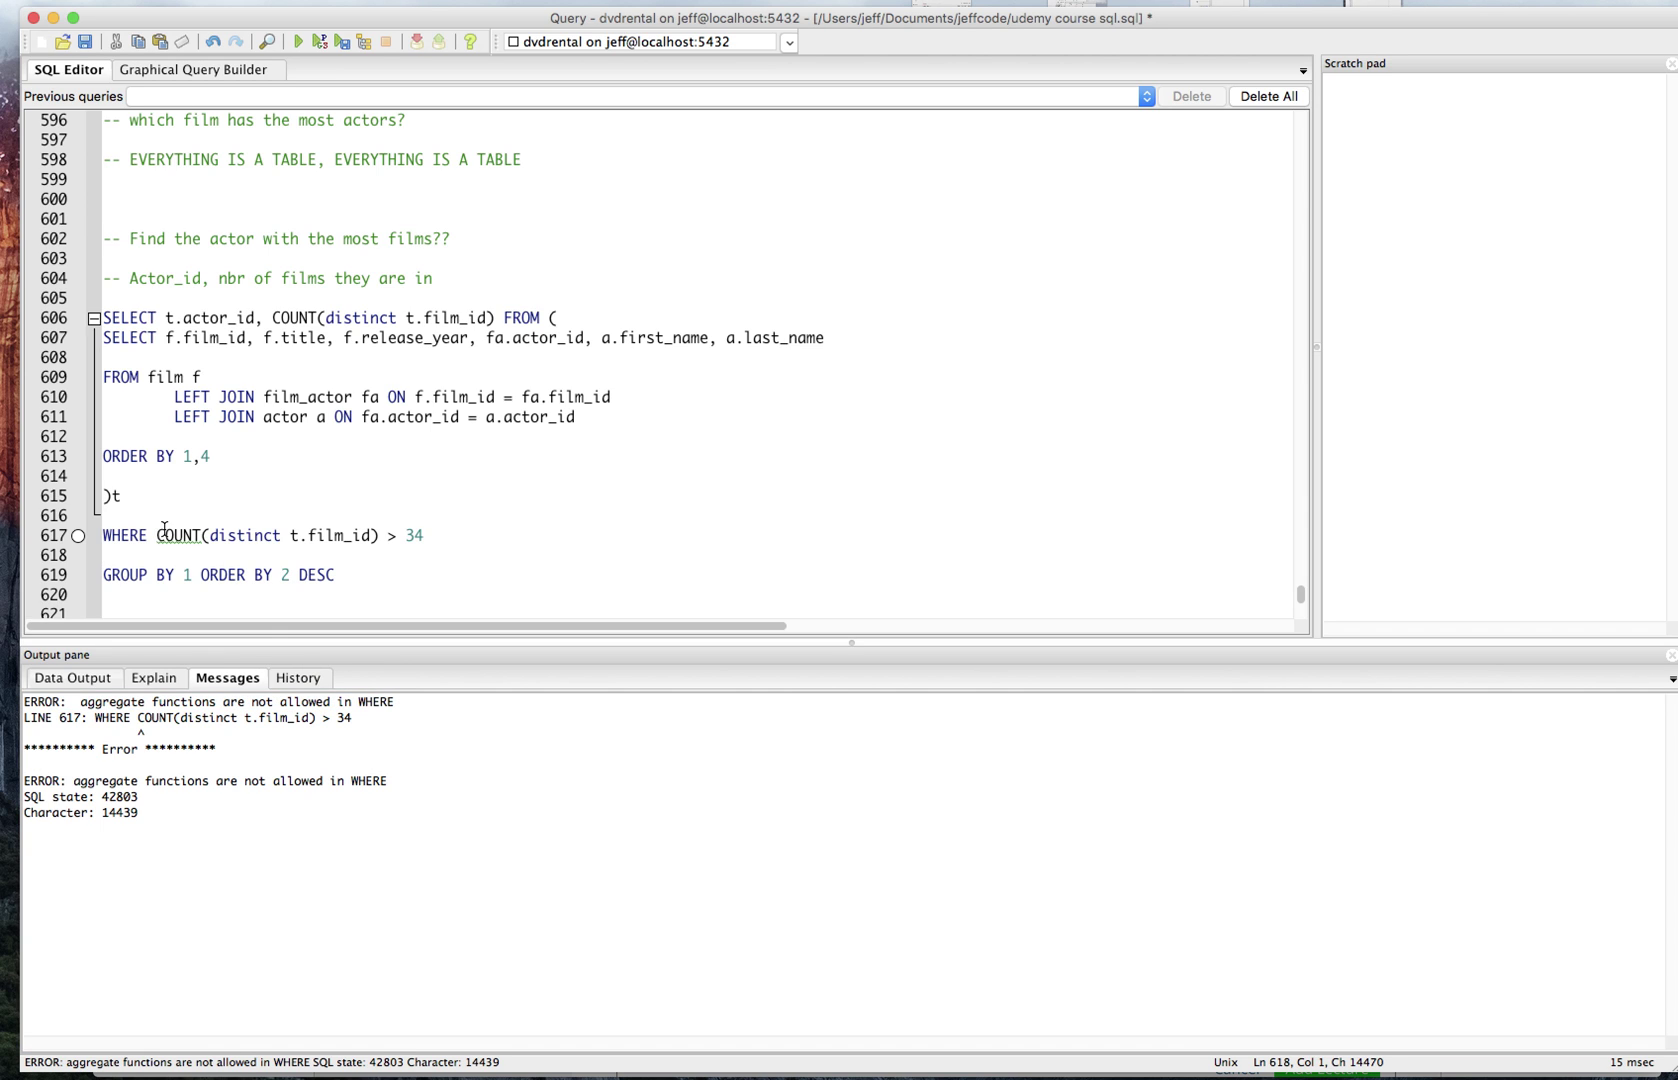
left_click_drag(154, 537, 423, 538)
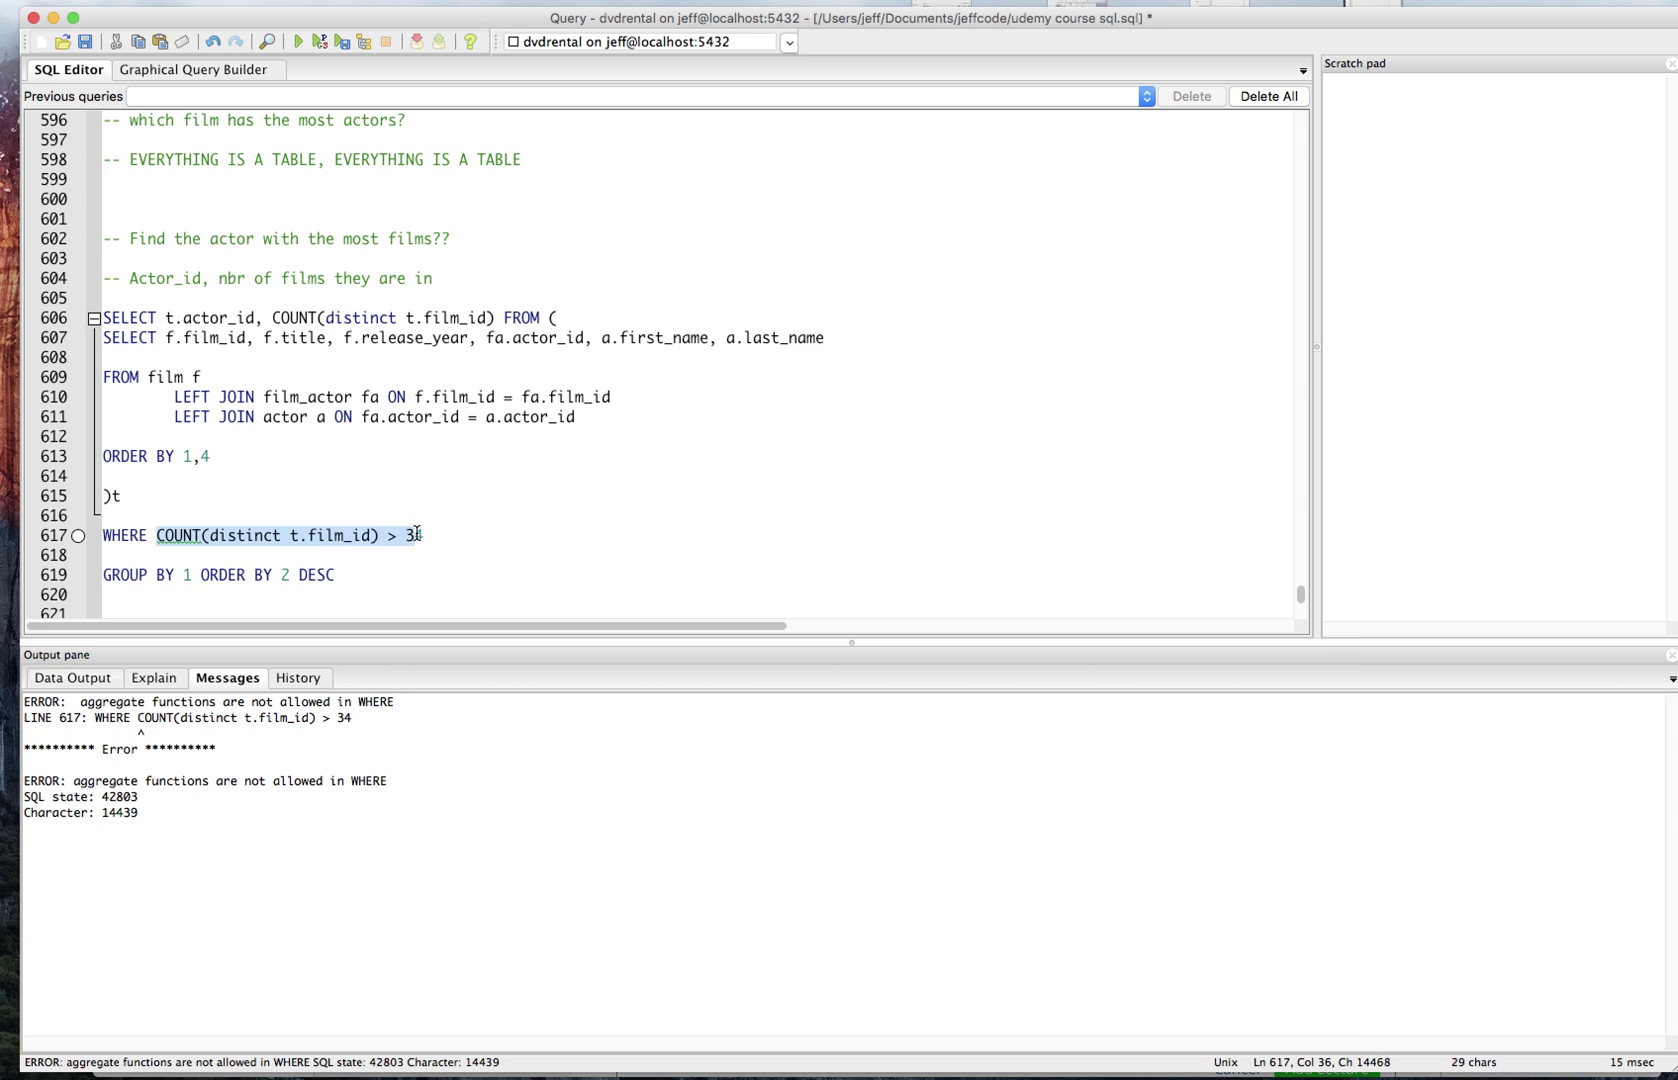
left_click(288, 574)
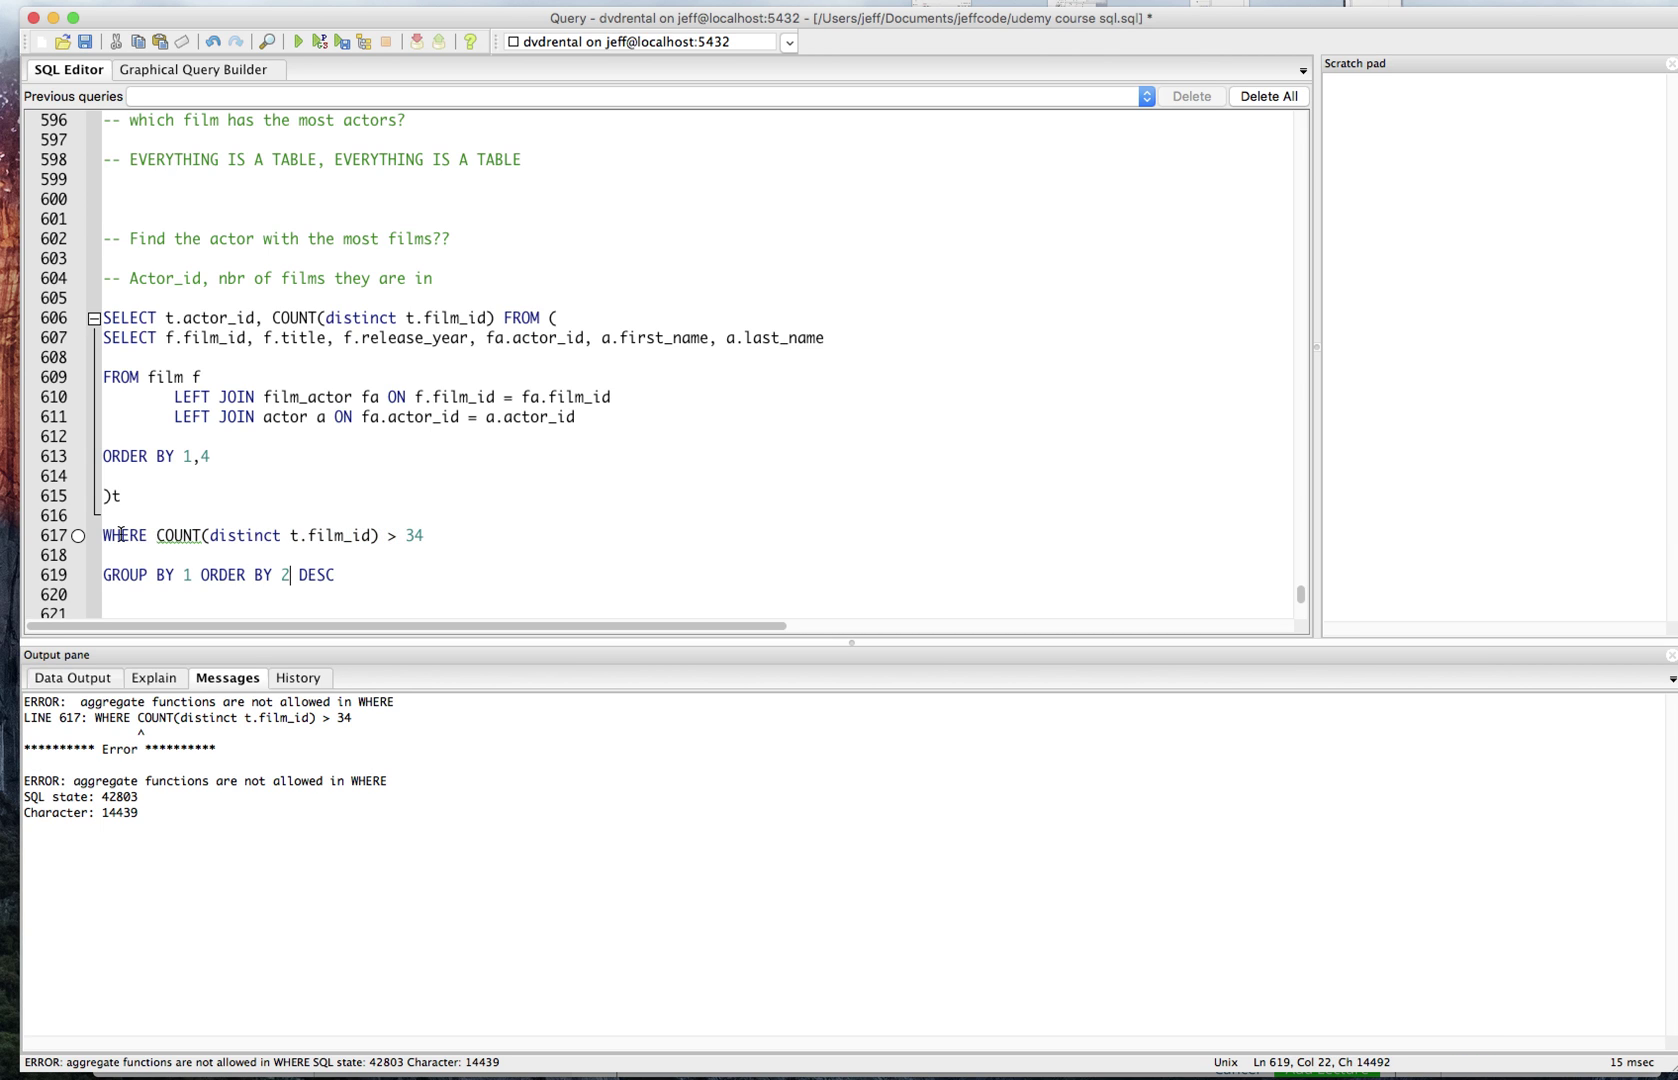
double_click(122, 535)
type("HAVING")
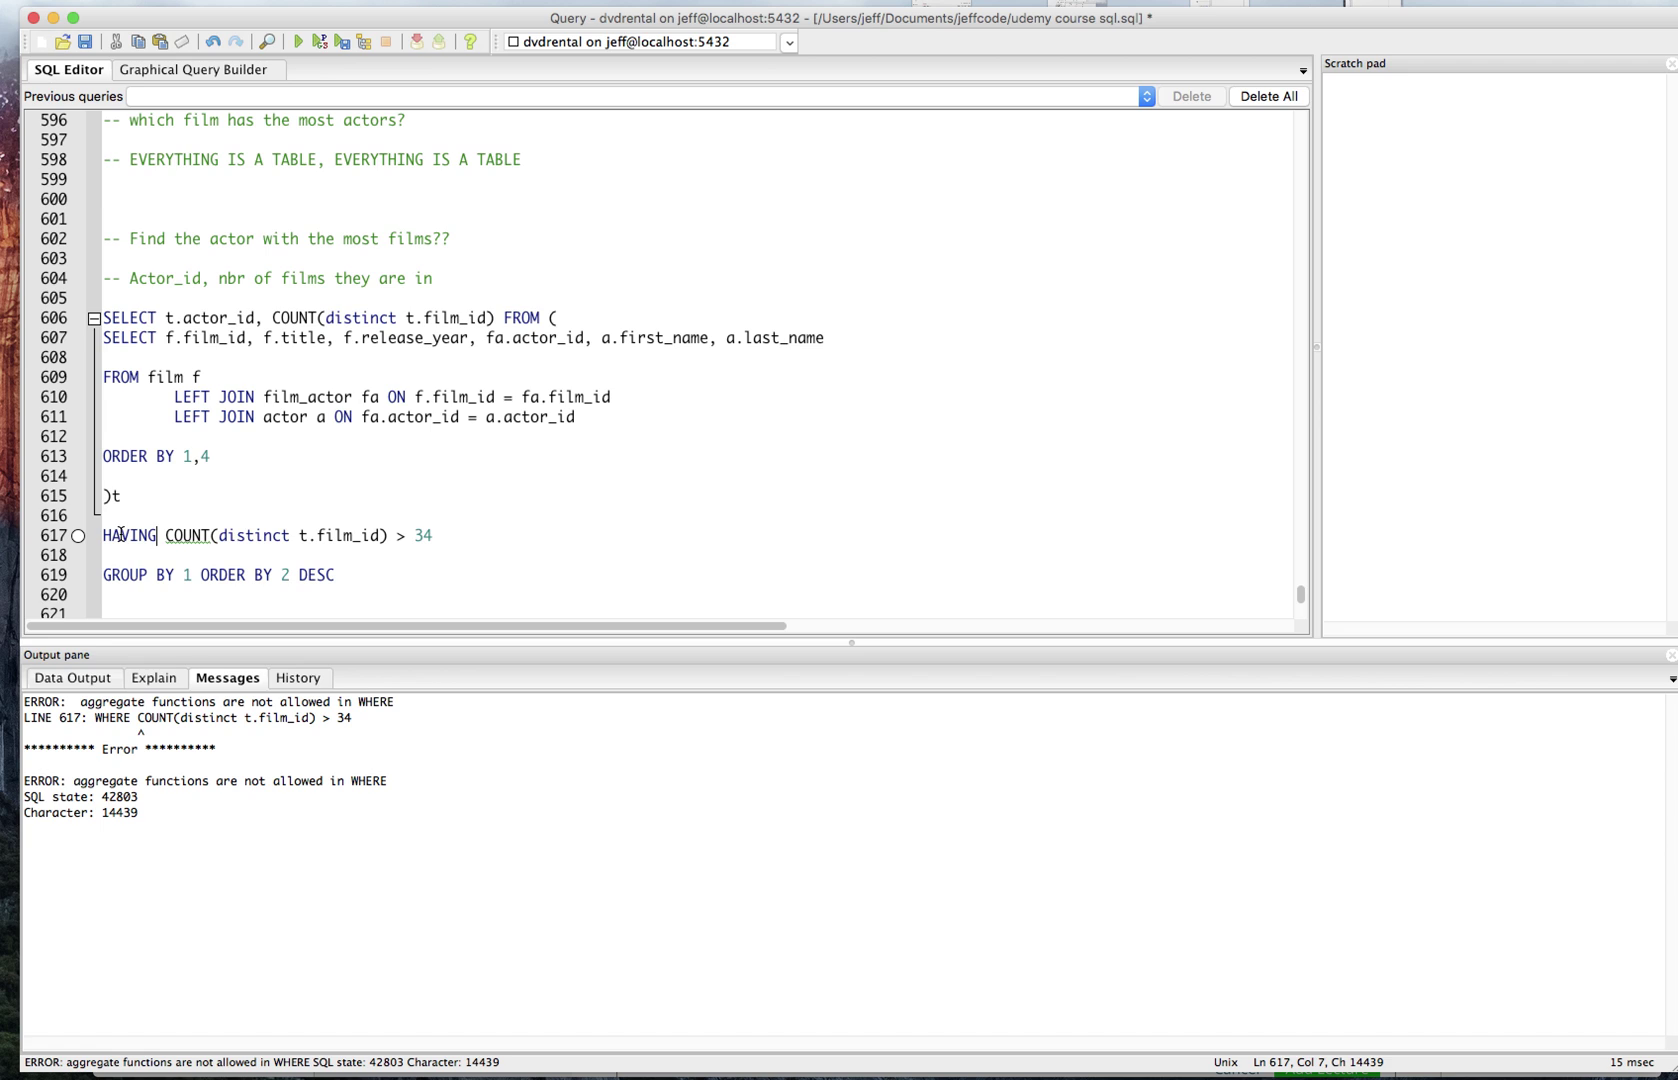
Step: Move the HAVING line below GROUP BY 1 and run the query
left_click(184, 555)
key("BackSpace")
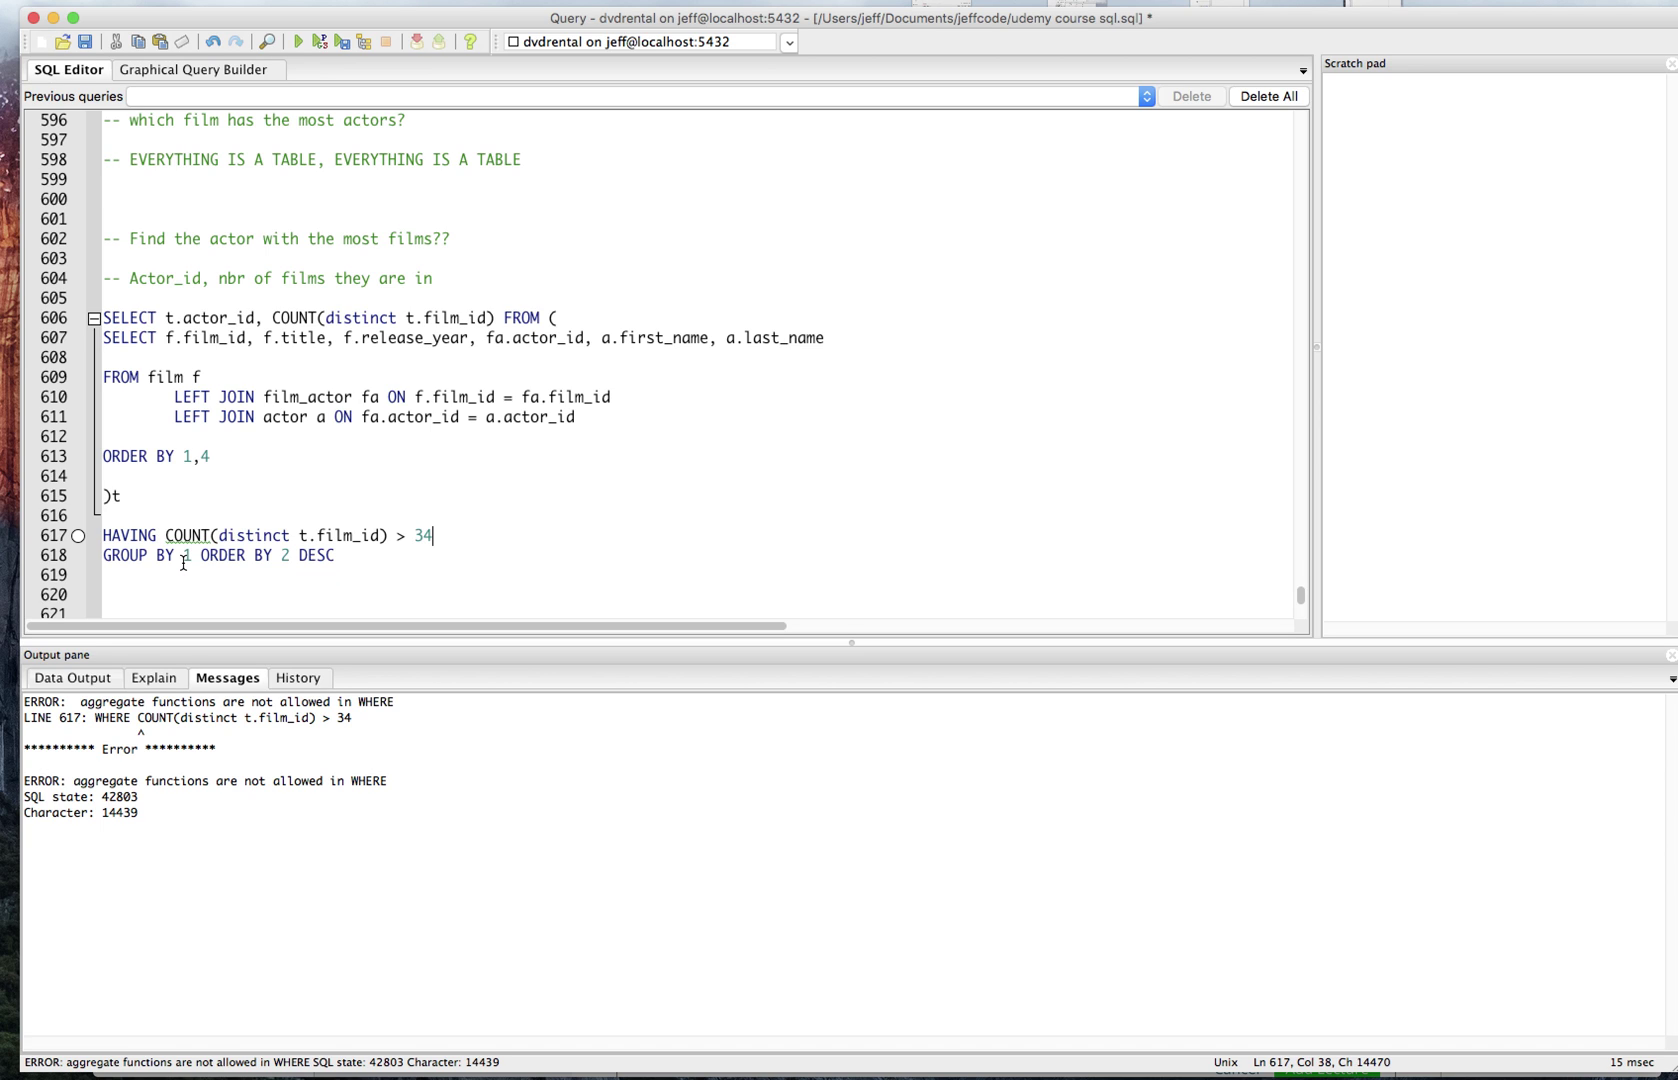
triple_click(219, 535)
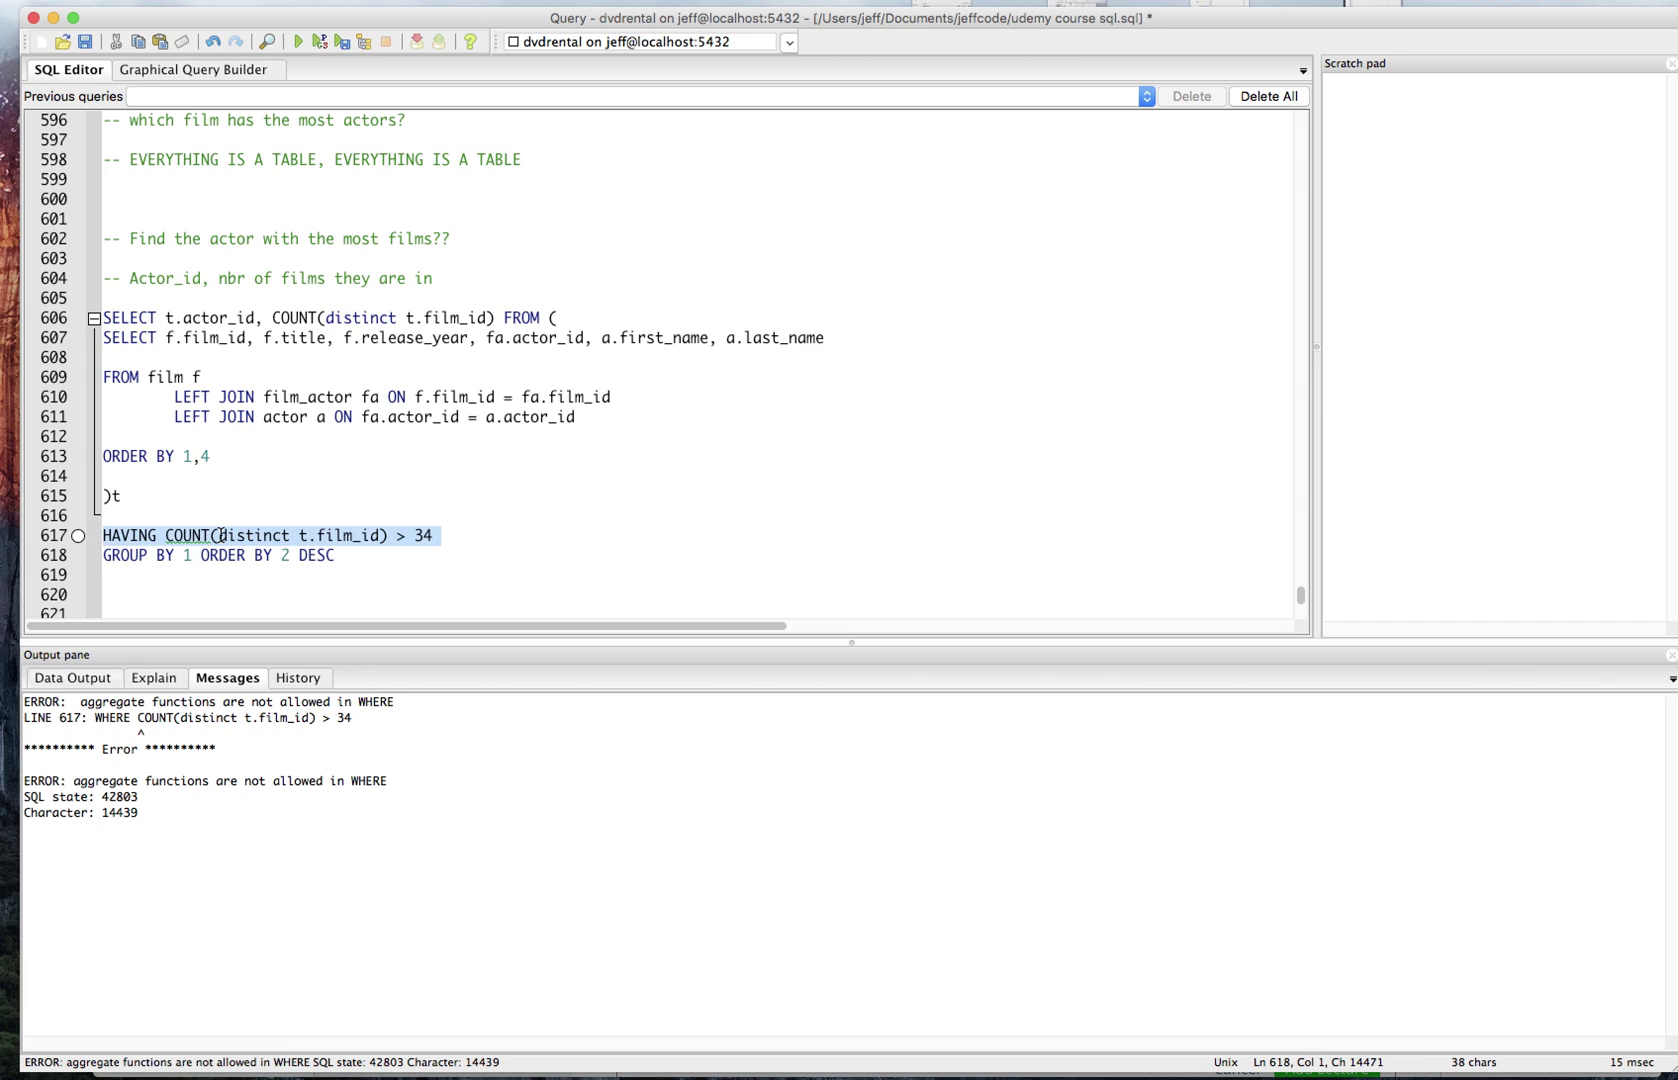
key("ctrl+x")
key("Down")
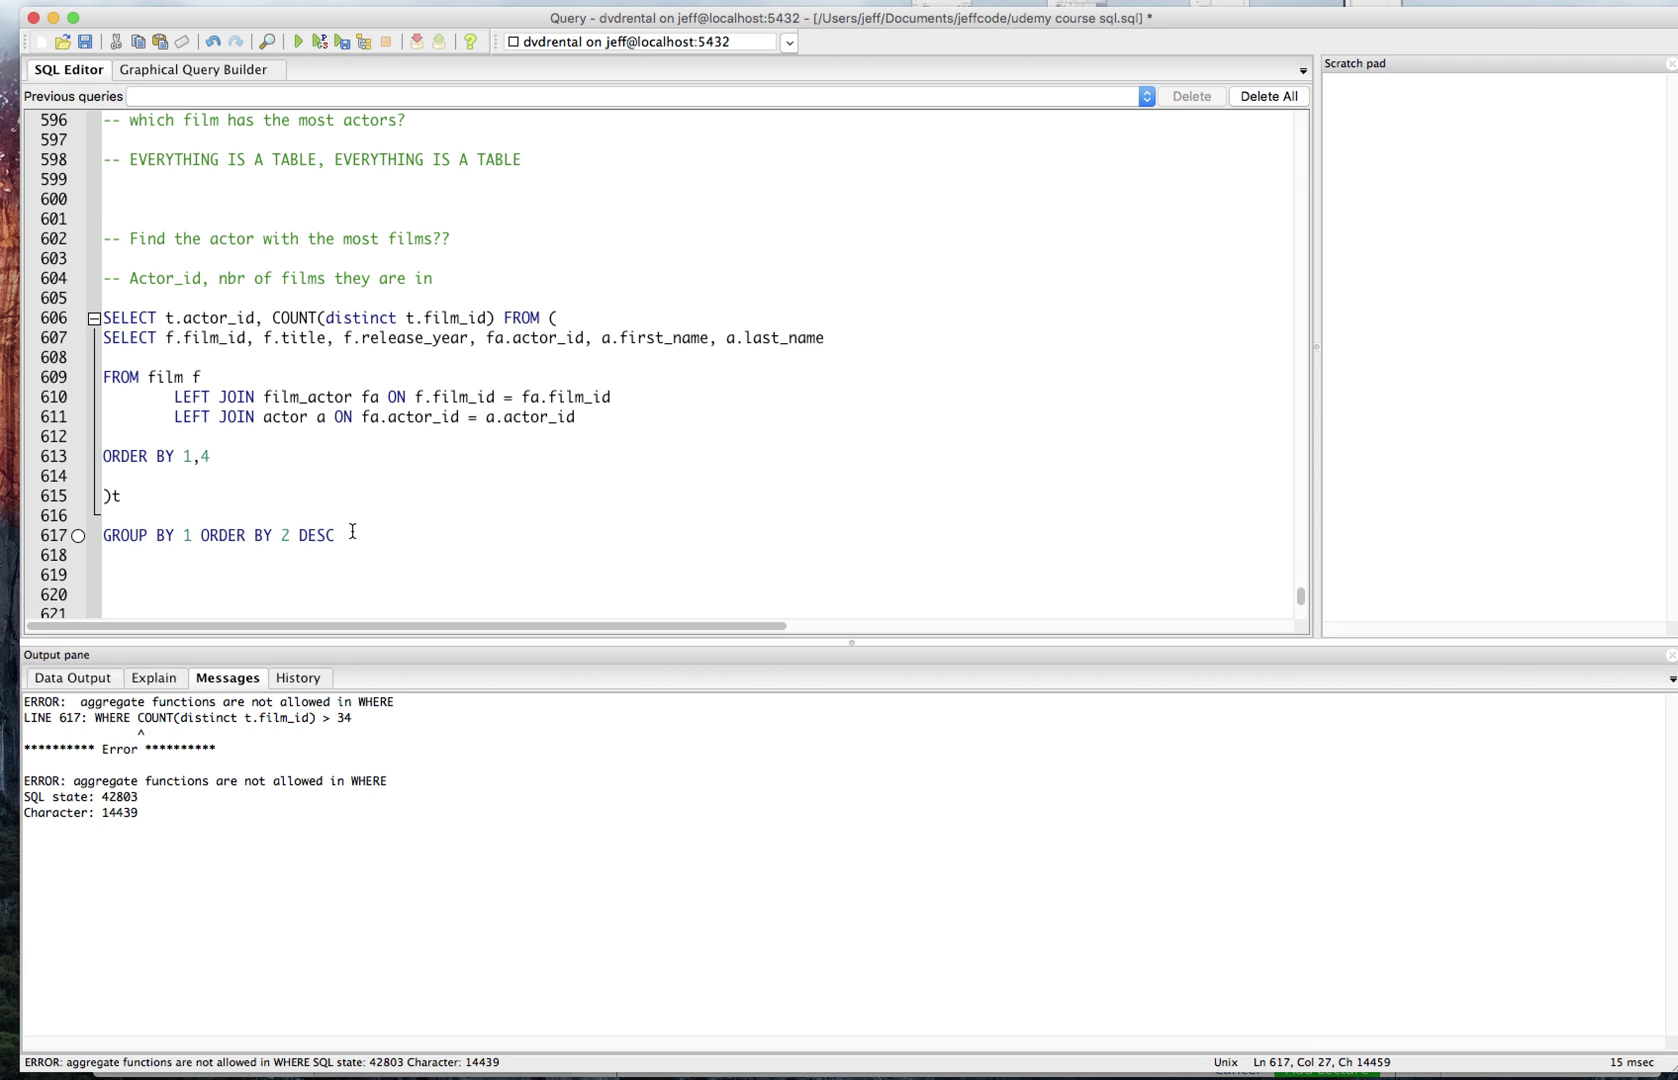
key("ctrl+v")
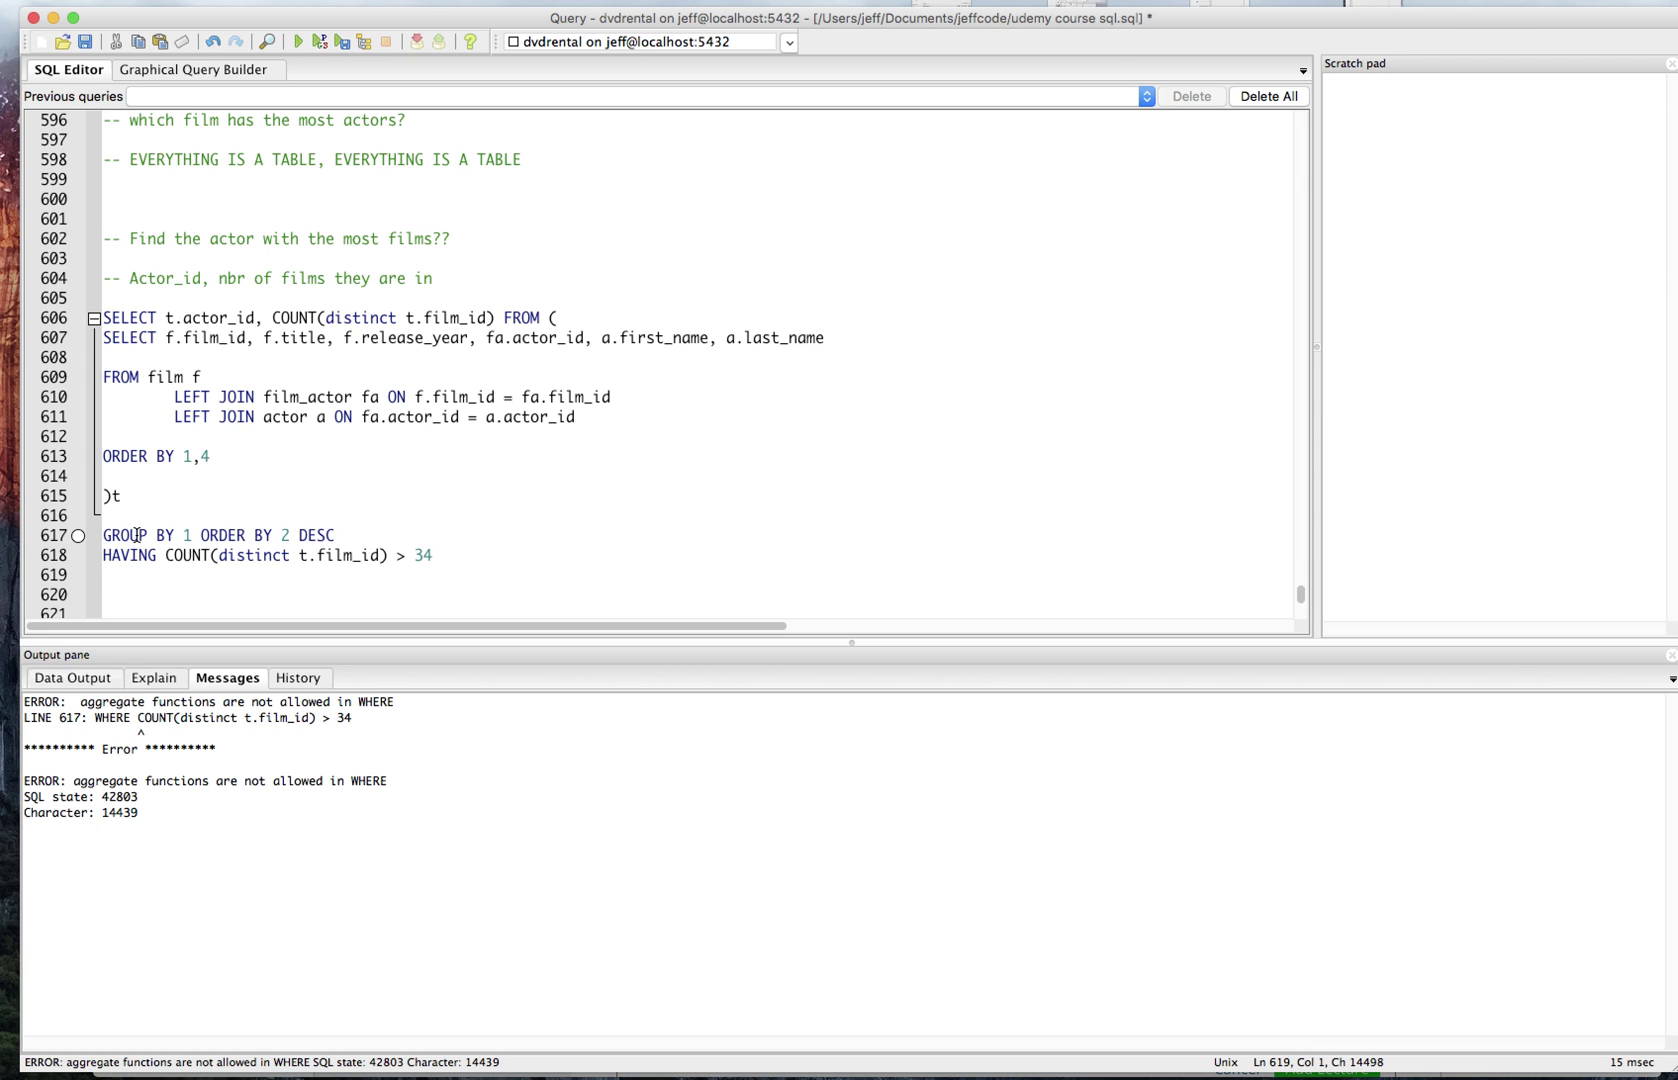
left_click(129, 536)
left_click(129, 556)
key("F5")
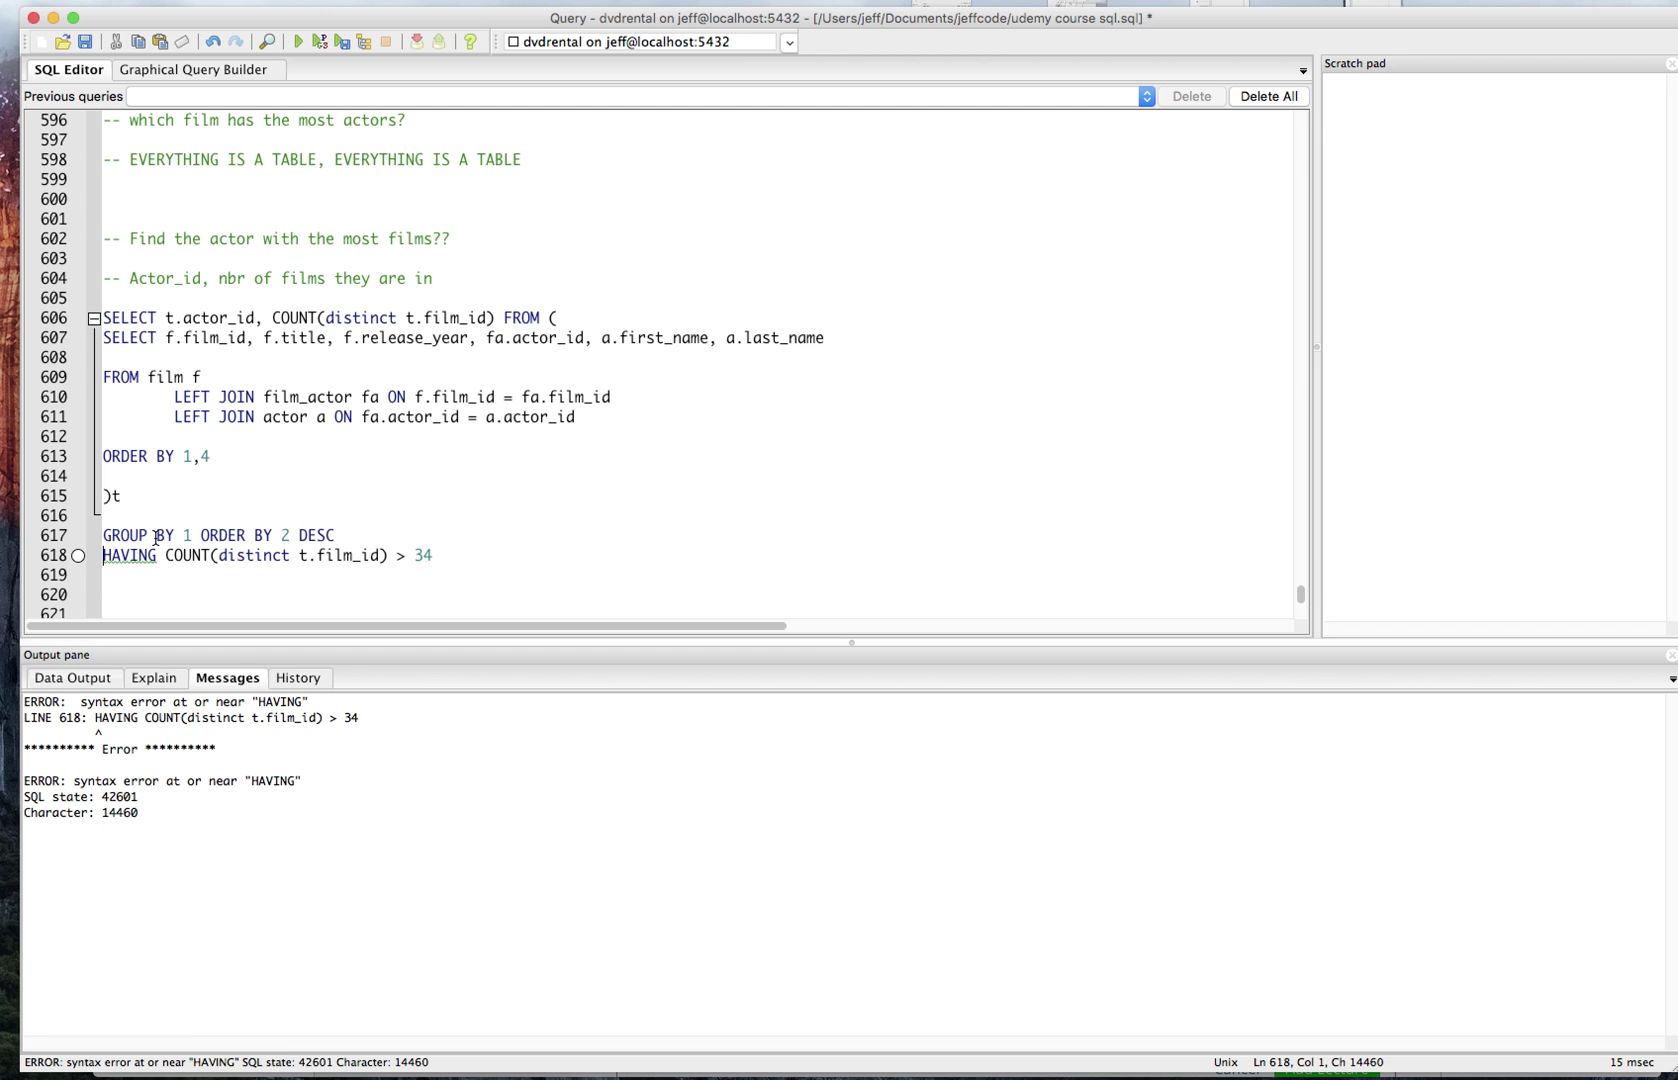
Step: Move the GROUP BY line below HAVING instead and rerun
key("shift+Up")
key("BackSpace")
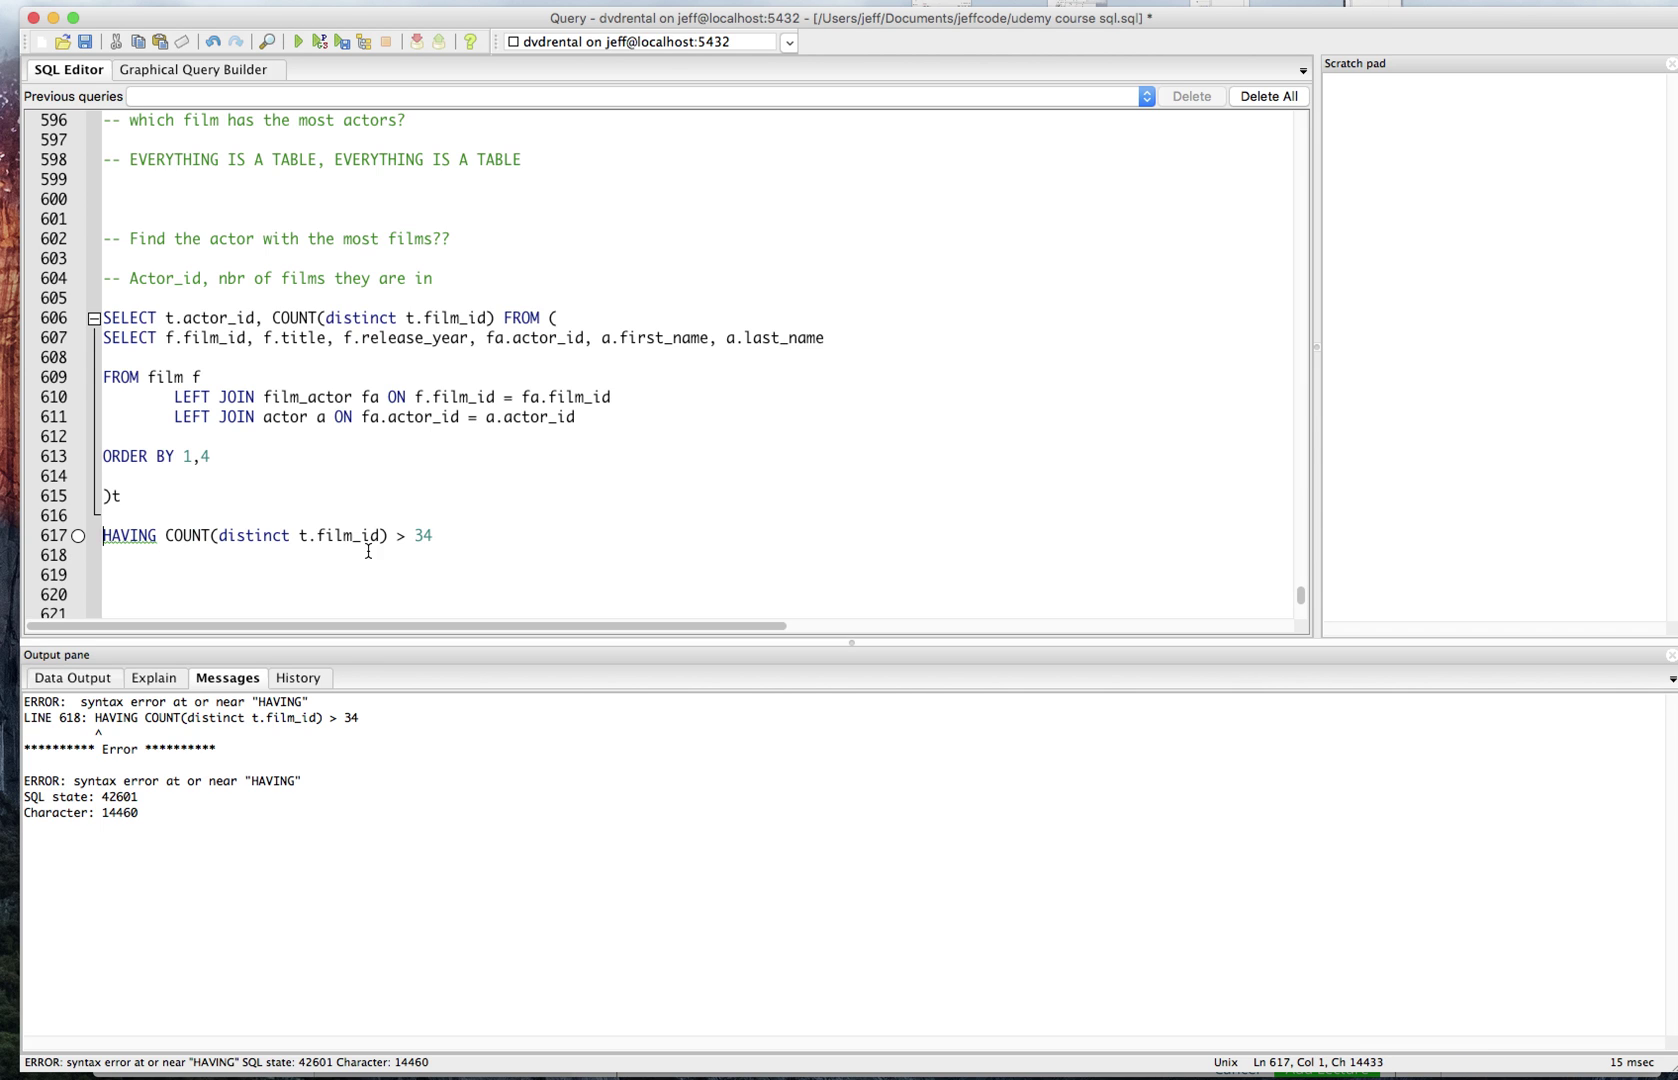
left_click(452, 533)
key("Return")
key("super+v")
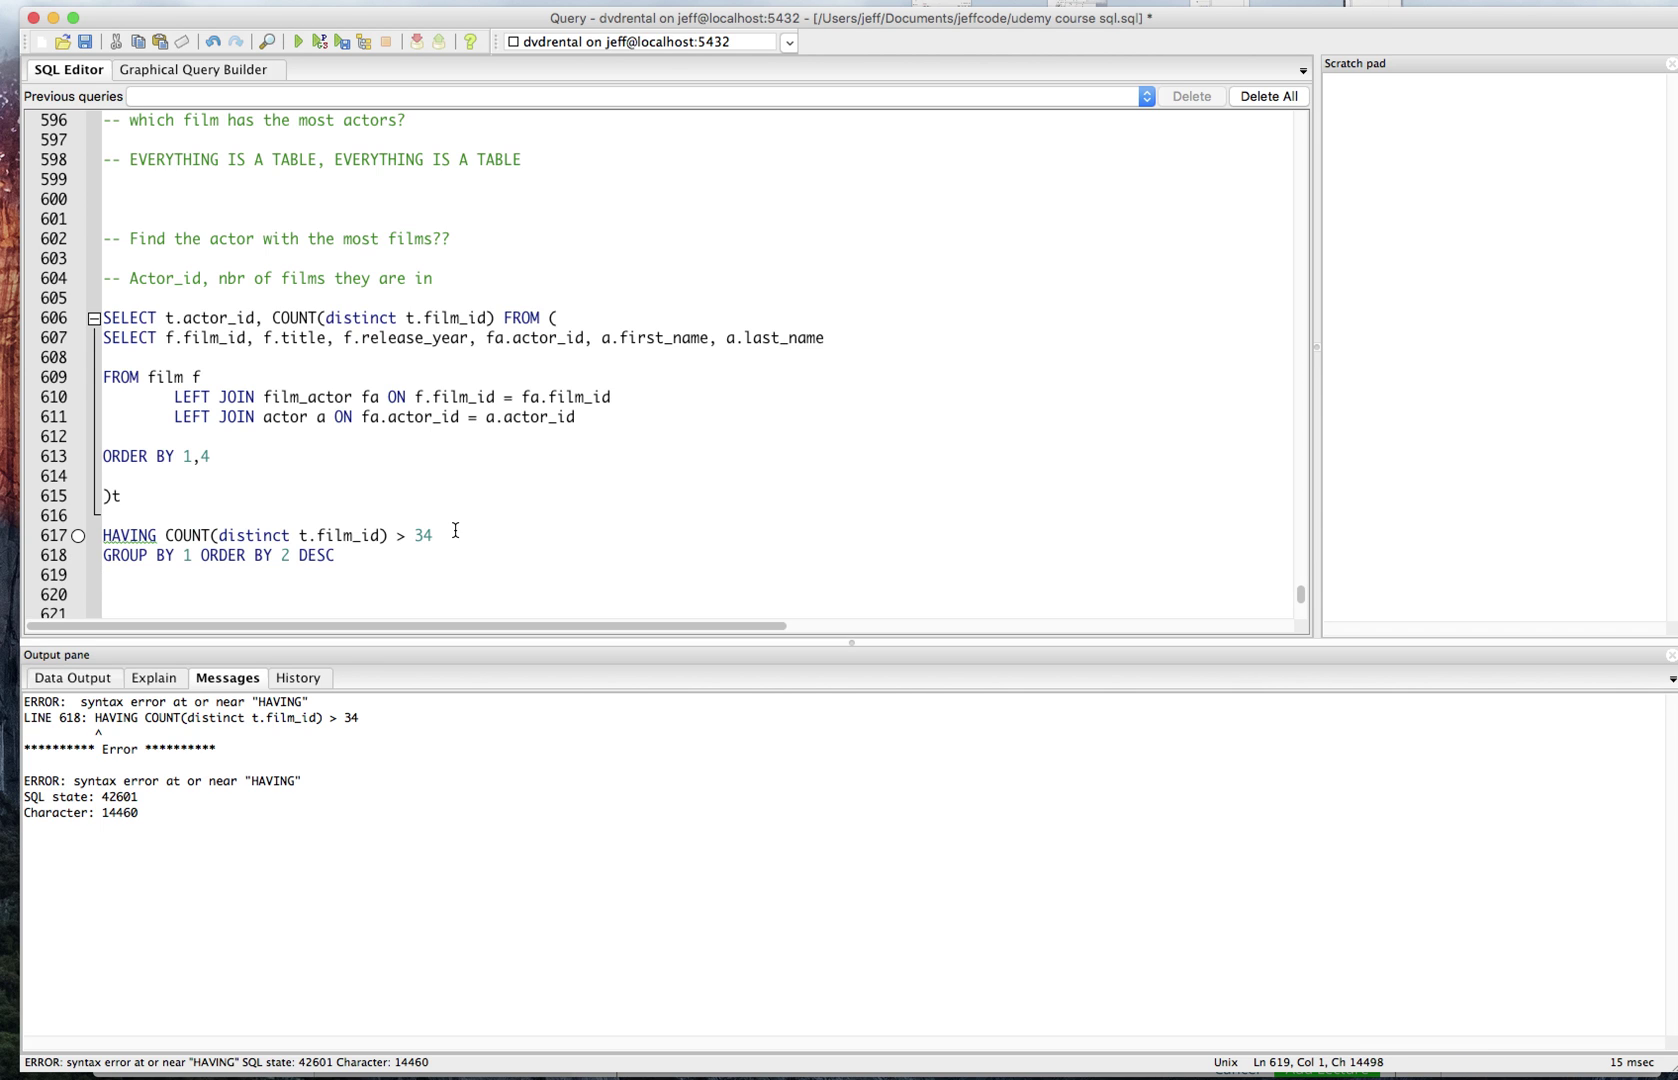
key("F5")
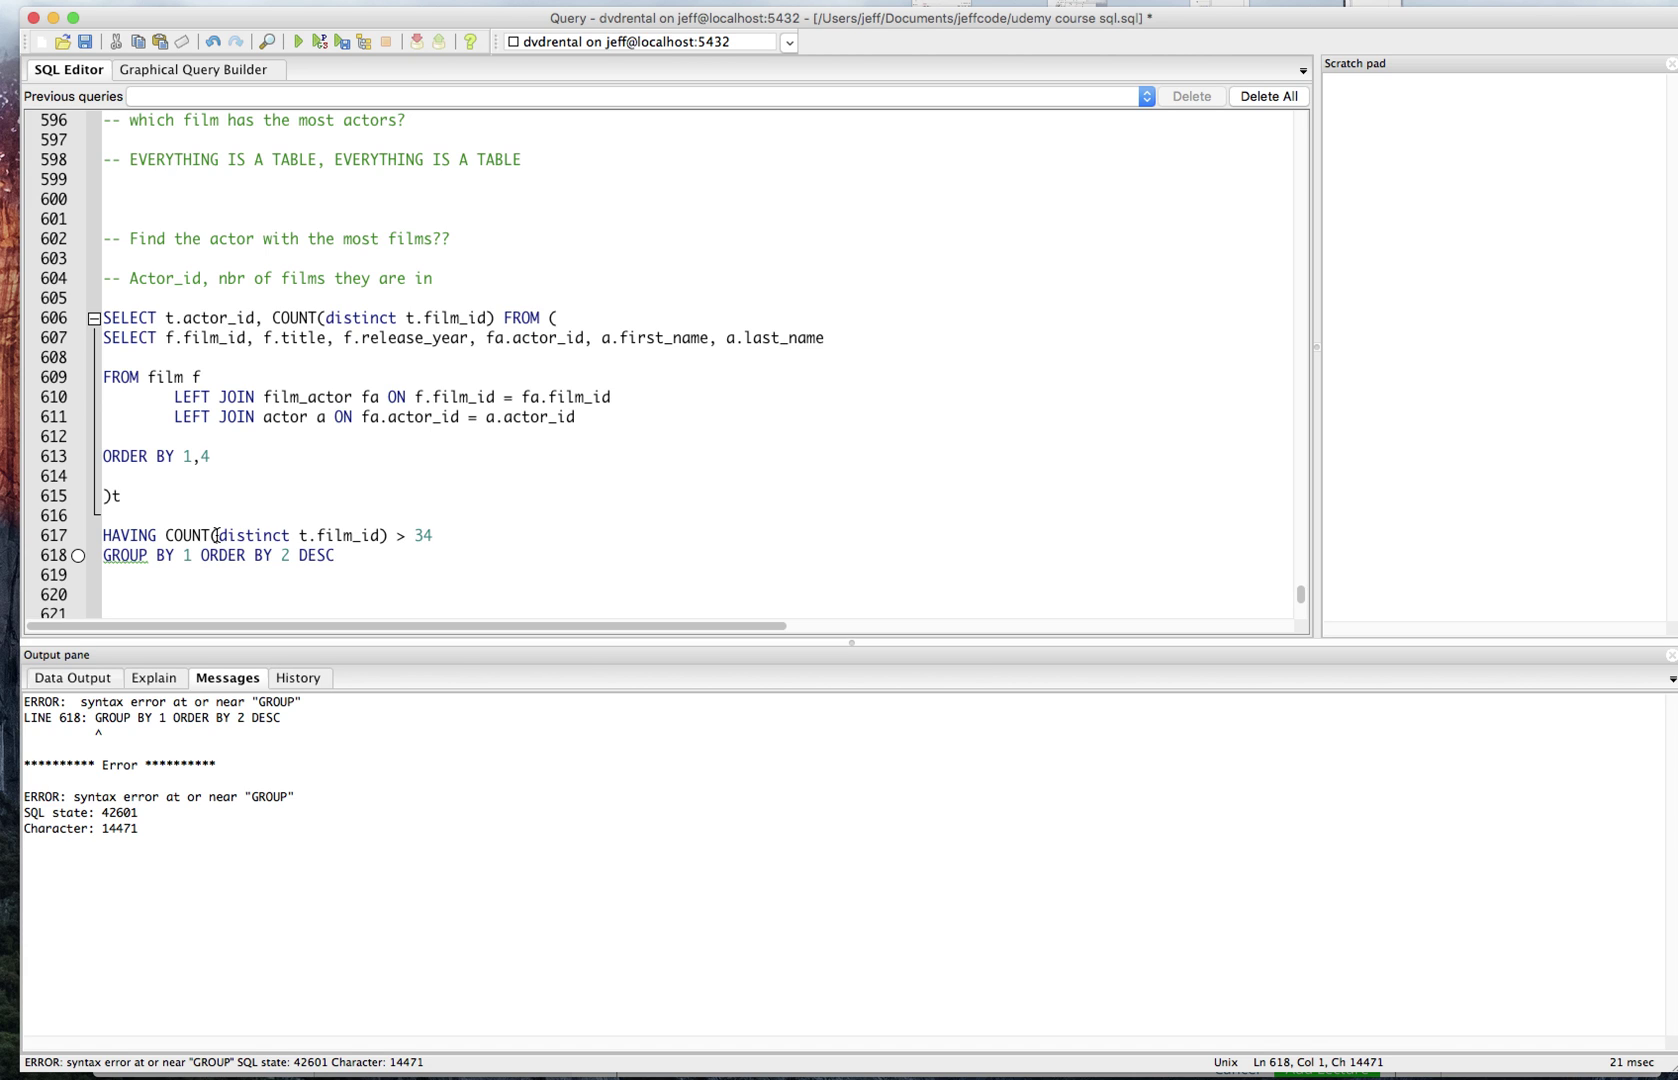
Step: Put the HAVING line back below GROUP BY and run again
triple_click(196, 554)
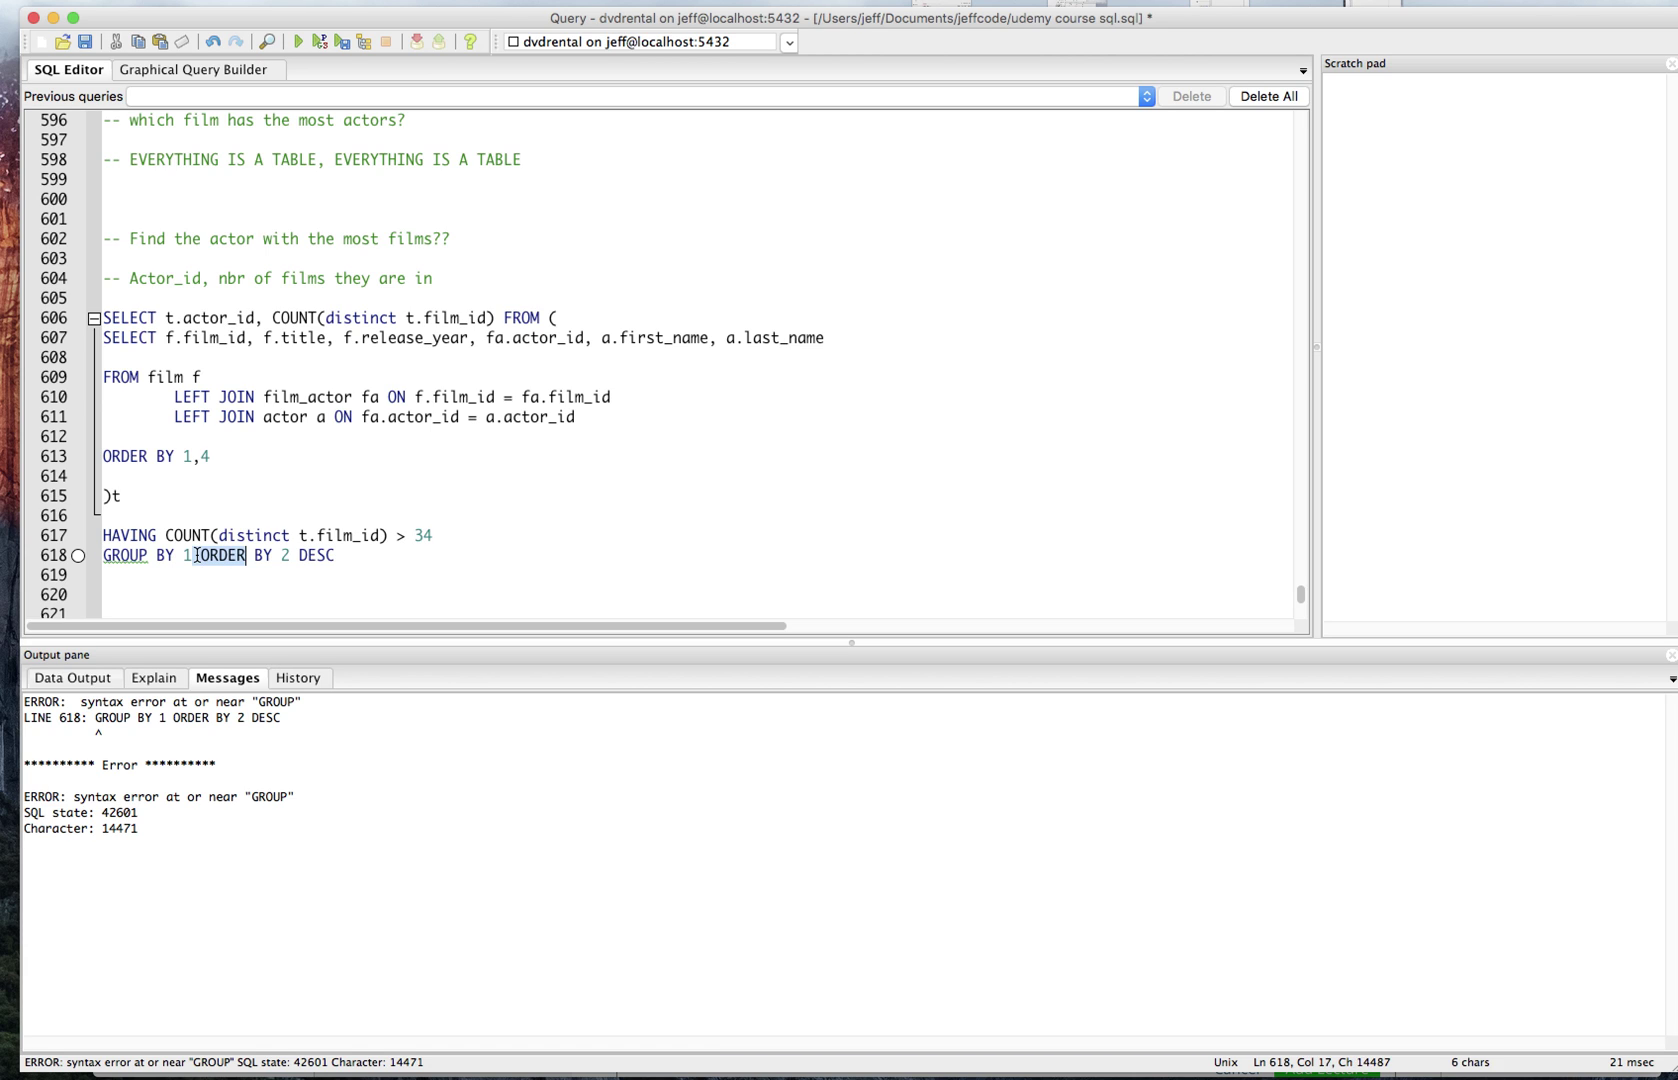
triple_click(224, 536)
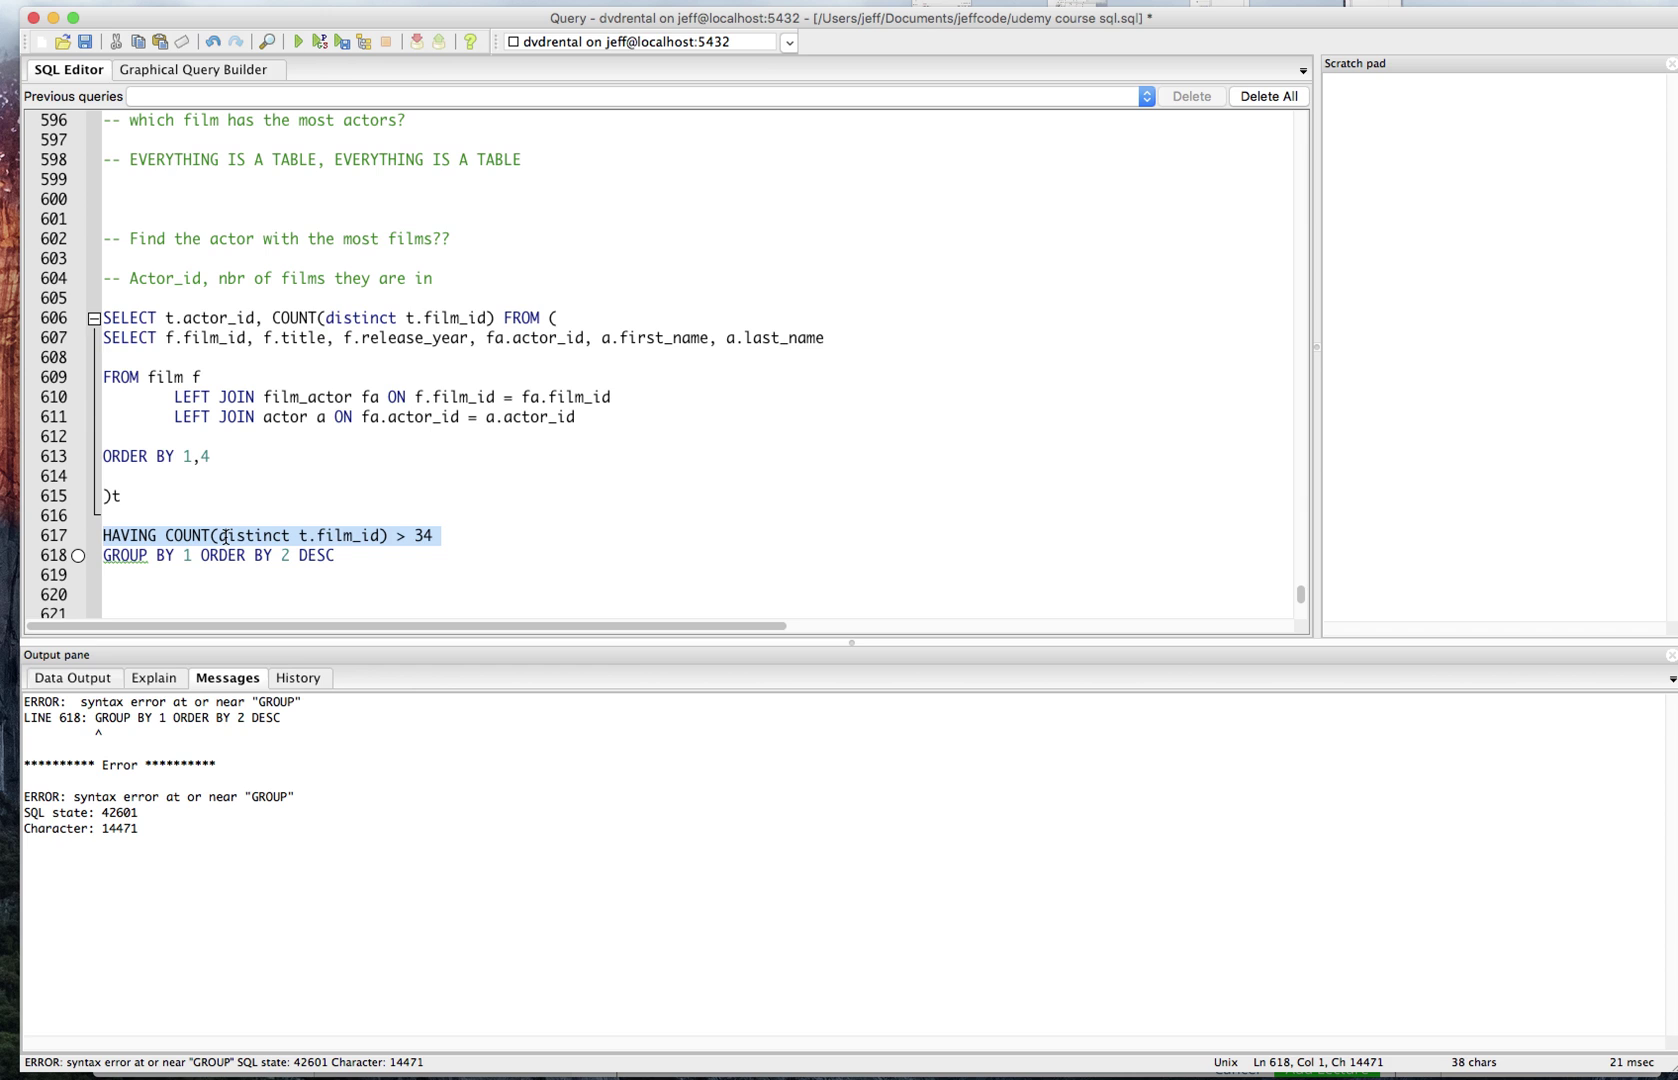
key("super+x")
left_click(225, 554)
key("super+v")
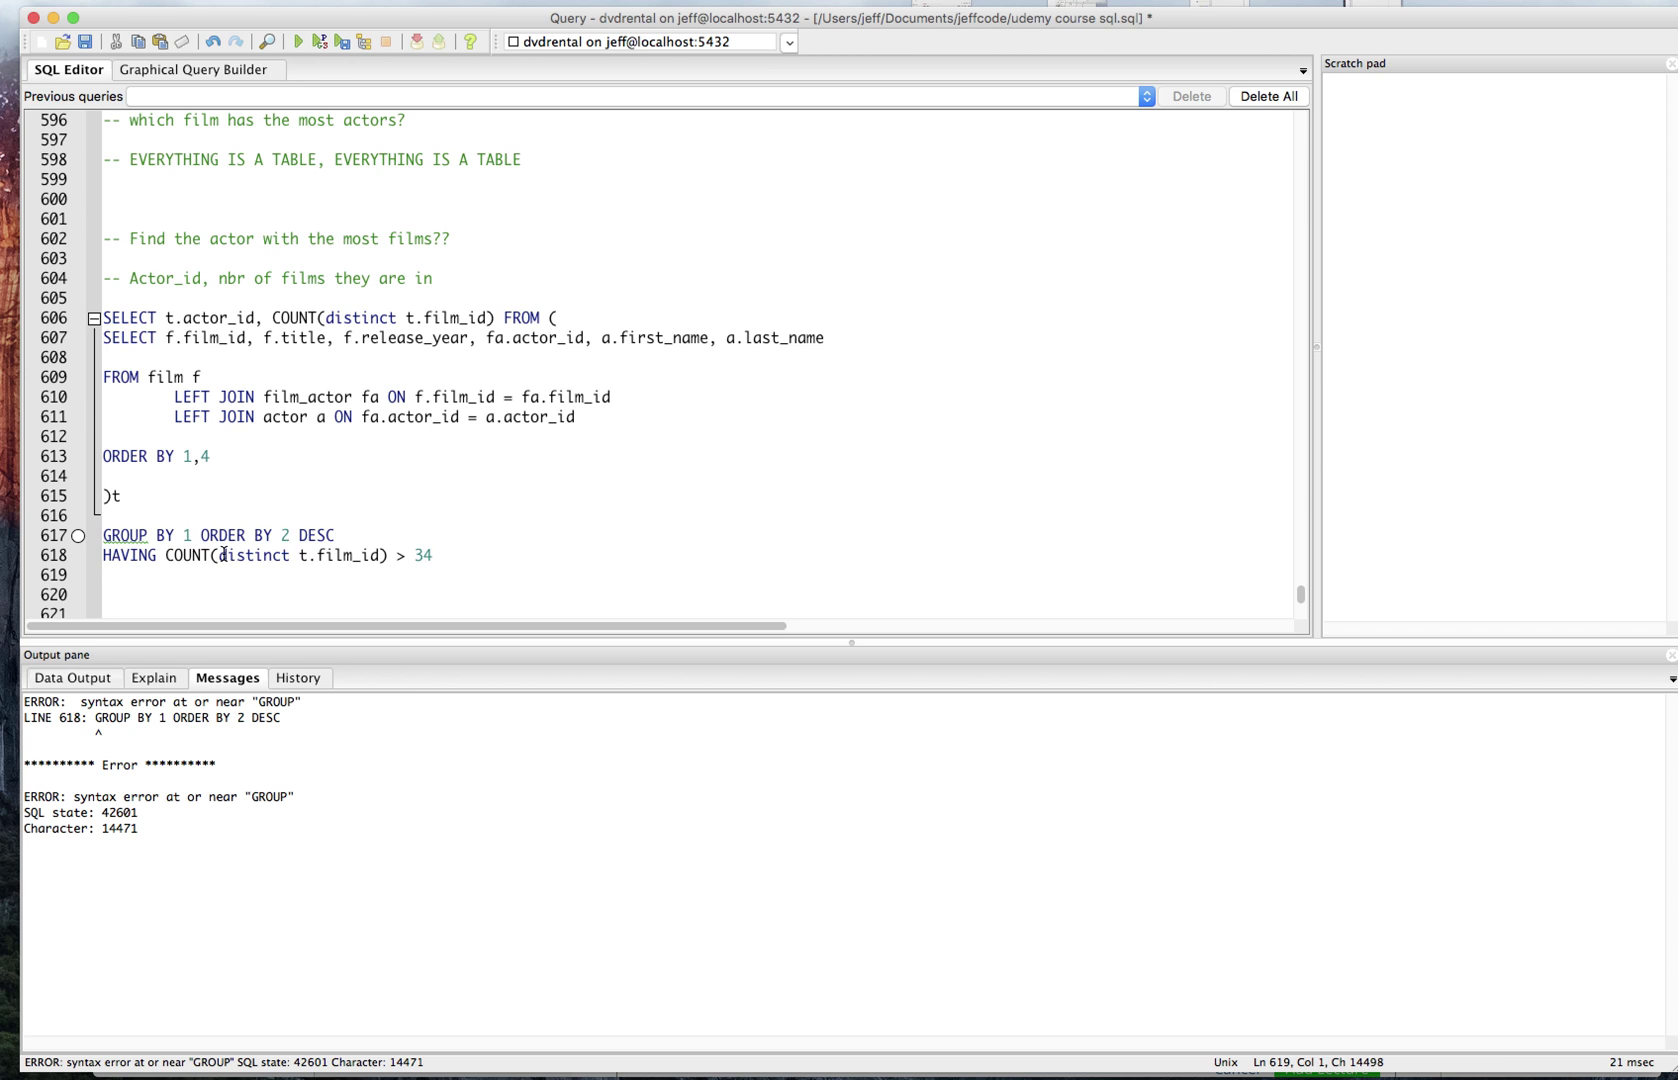
key("F5")
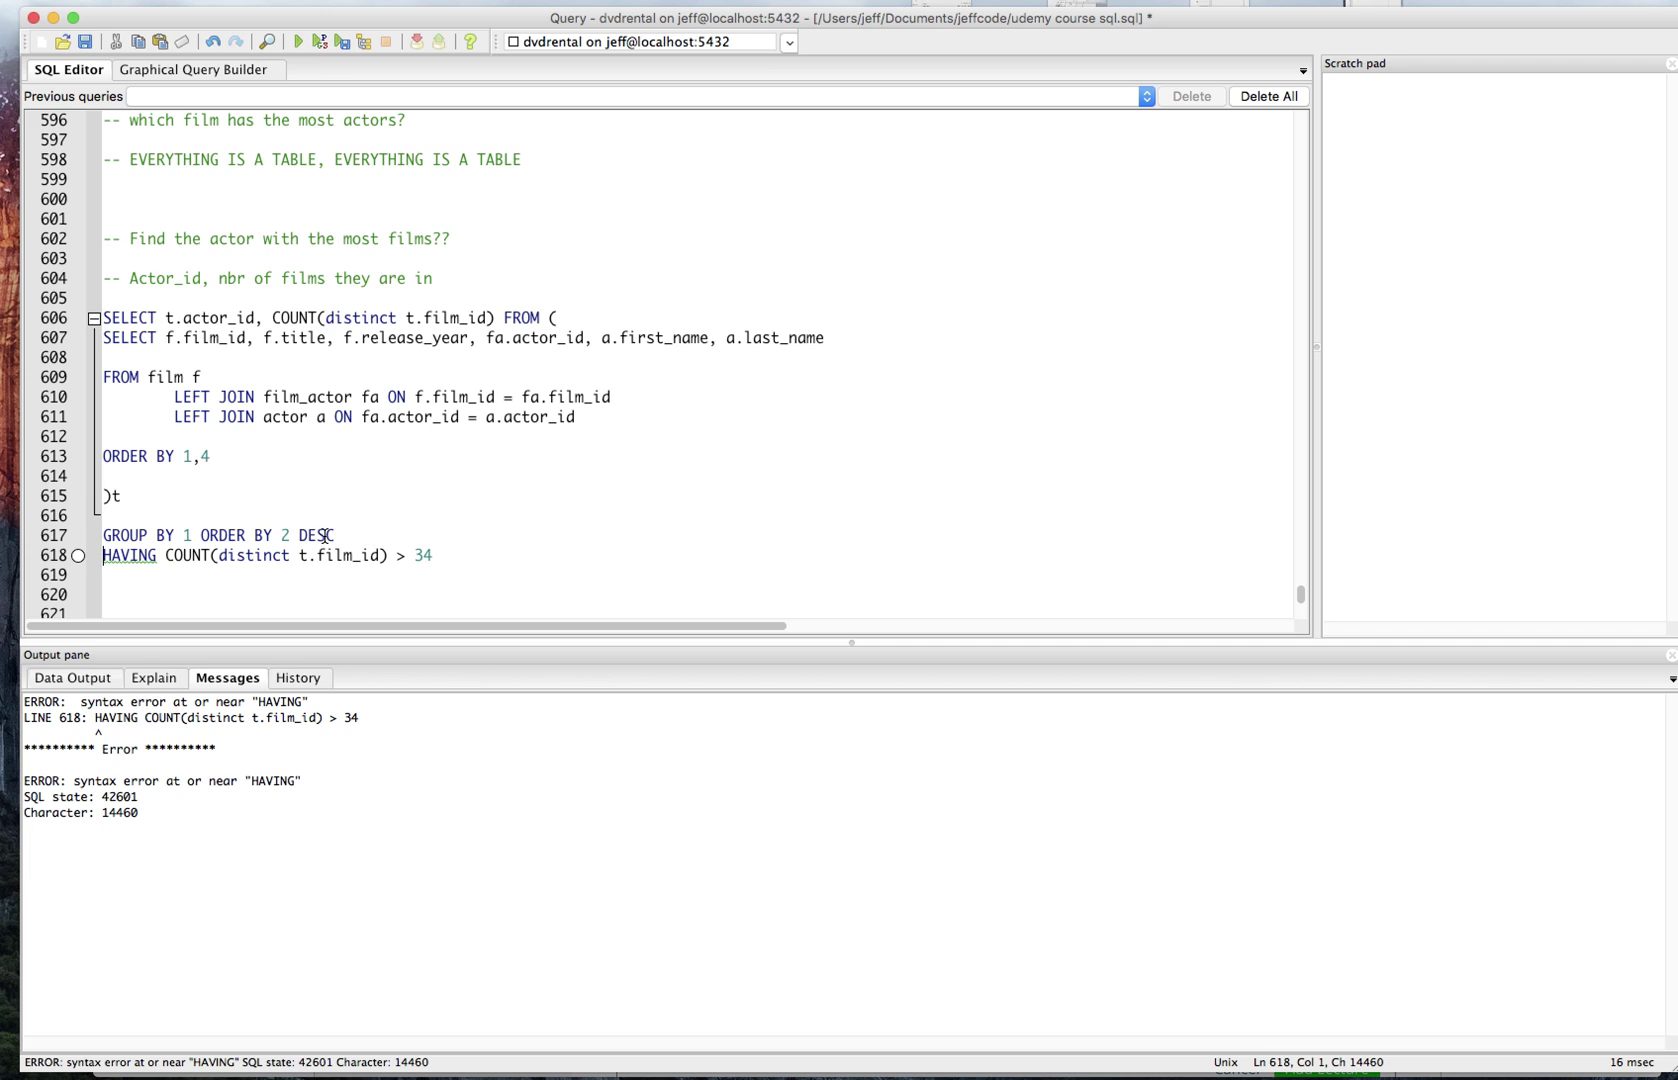
Step: Move ORDER BY 2 DESC onto its own last line and run, returning 12 actors
left_click_drag(200, 535, 339, 534)
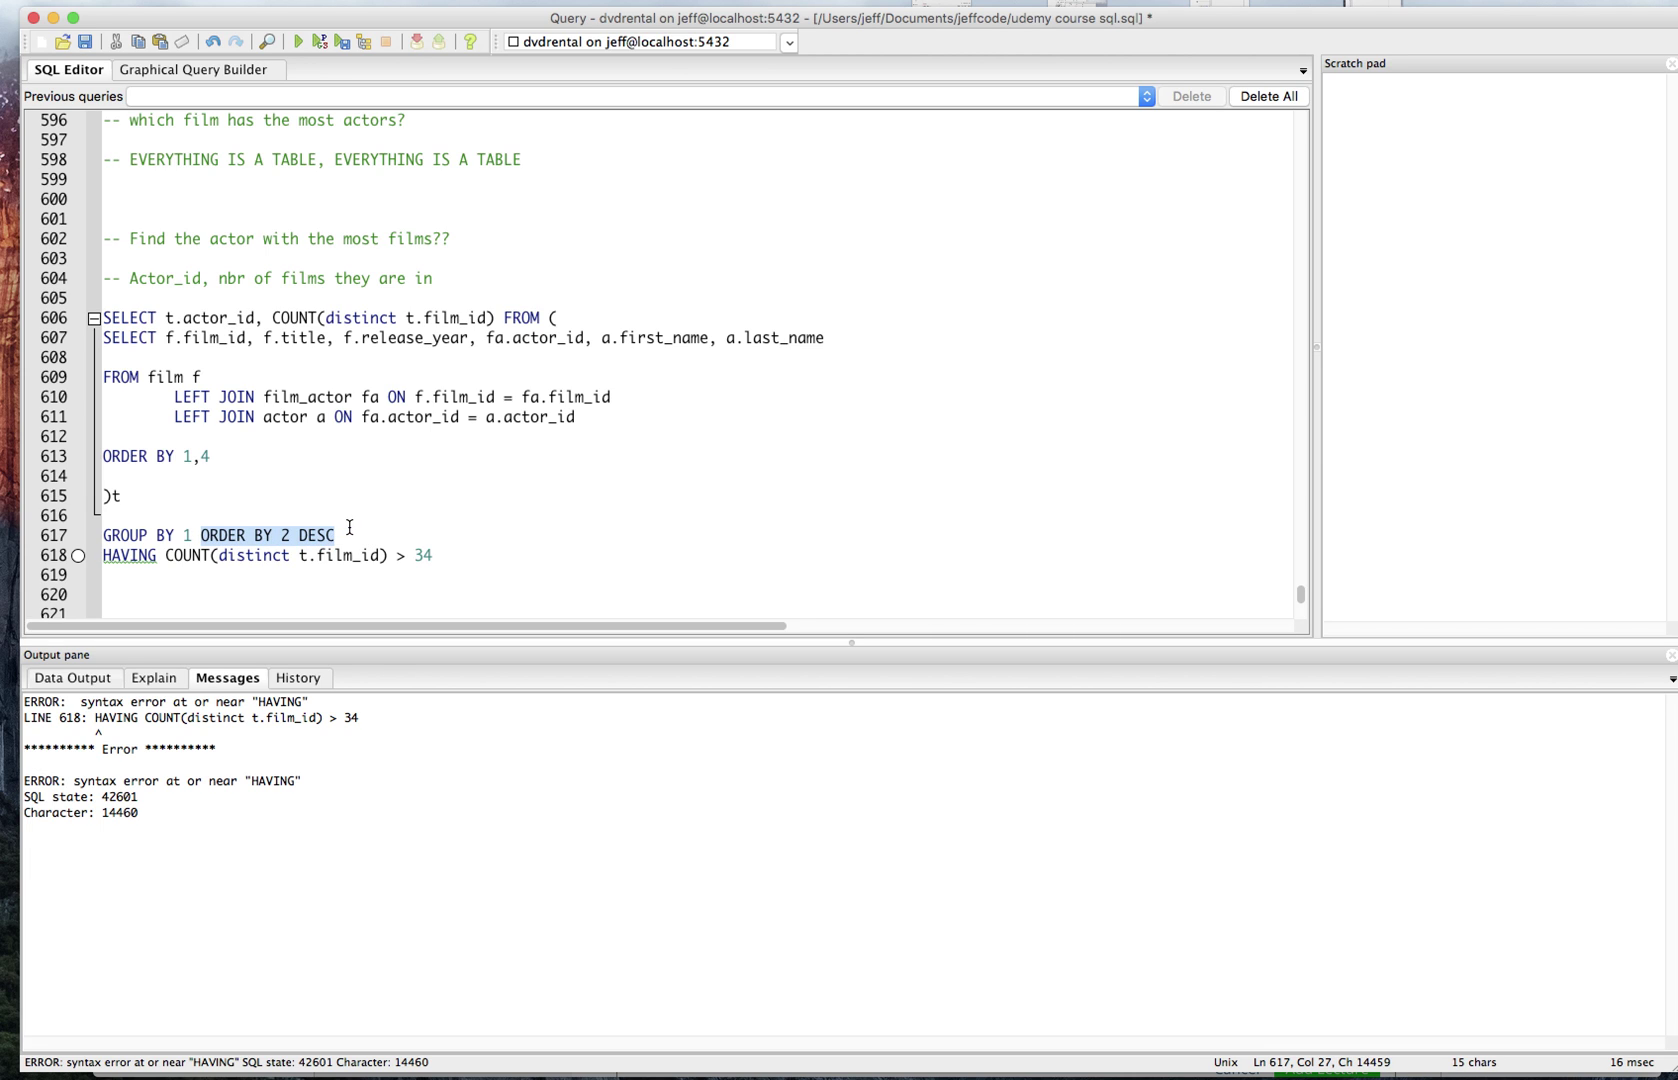
key("BackSpace")
left_click(234, 579)
key("super+v")
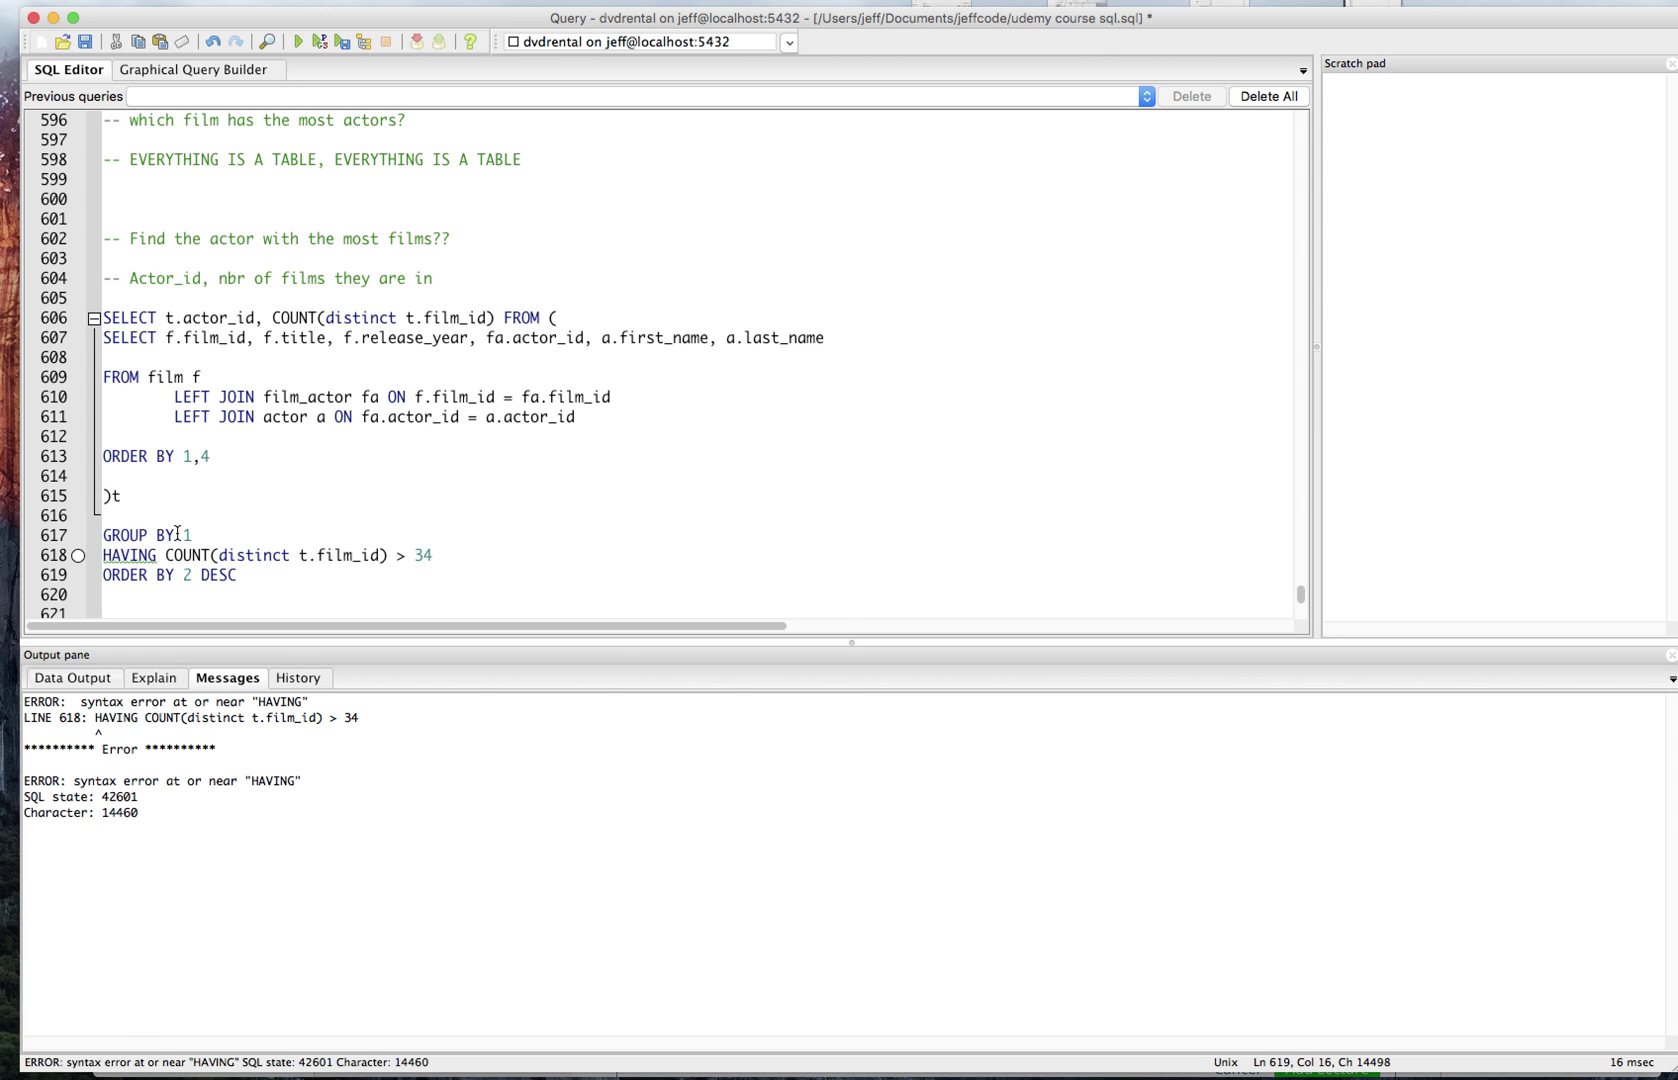
key("F5")
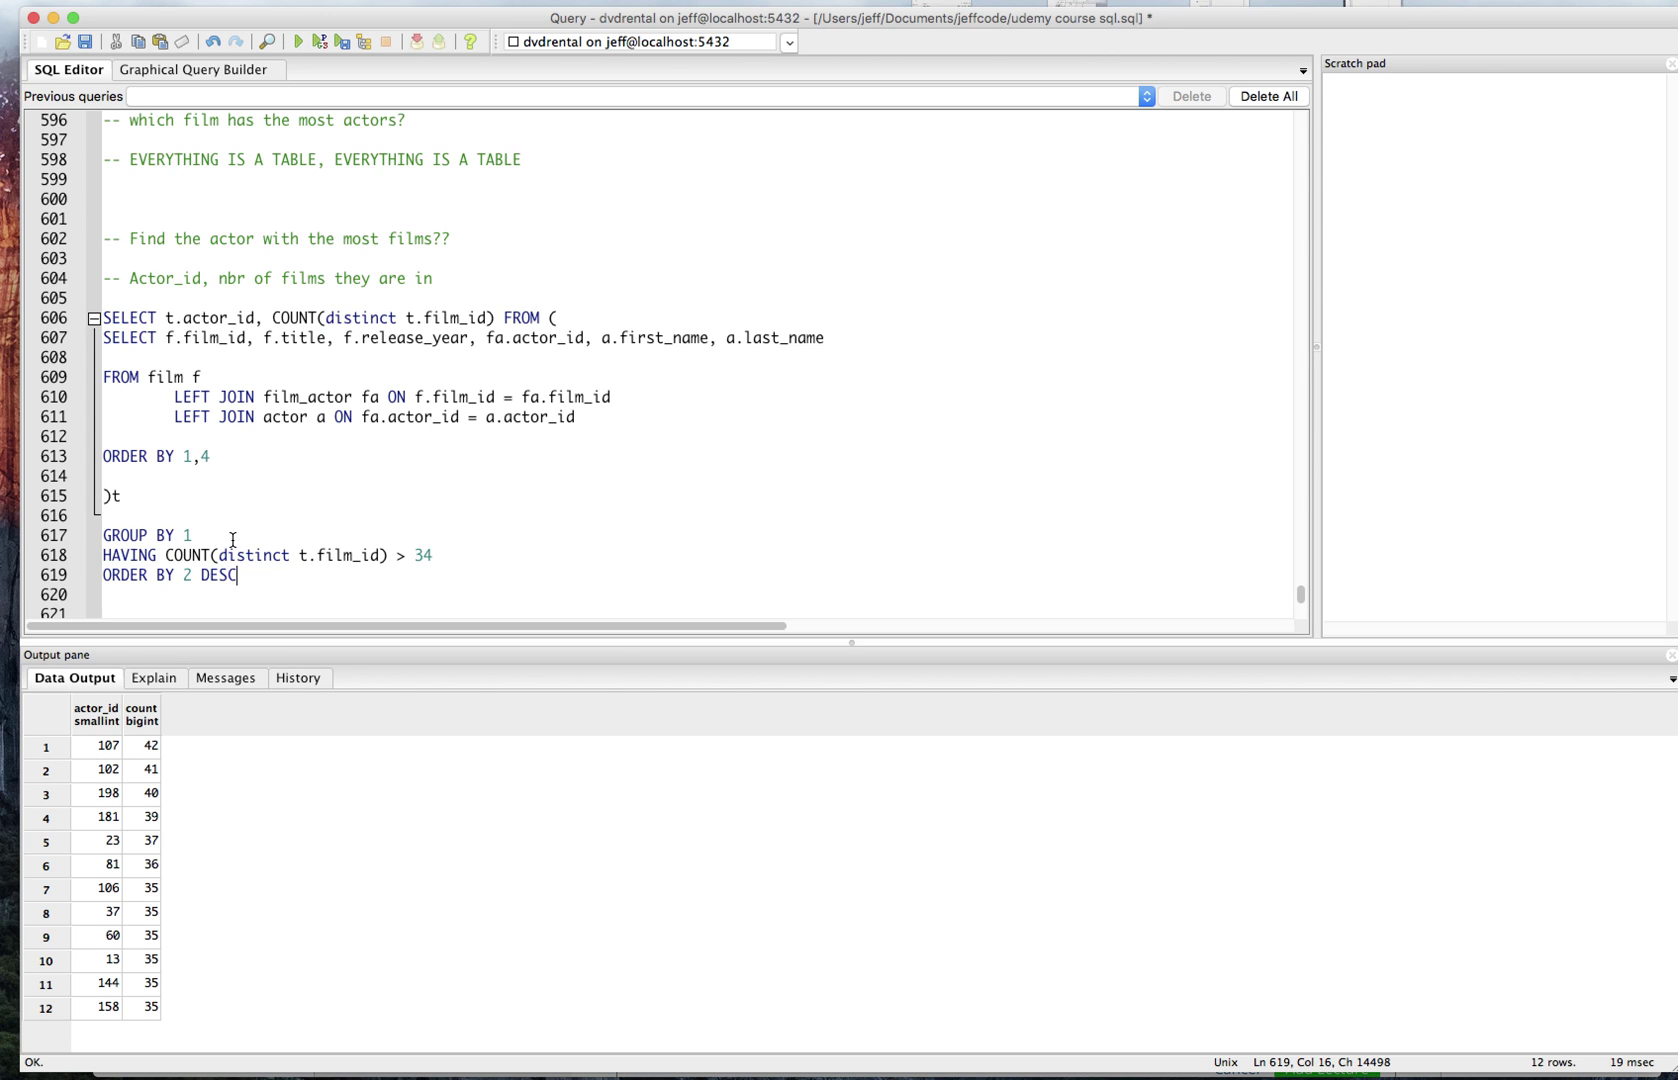
Step: Indent the subquery body lines one level with Tab
left_click(217, 536)
left_click_drag(212, 456, 58, 337)
key("Tab")
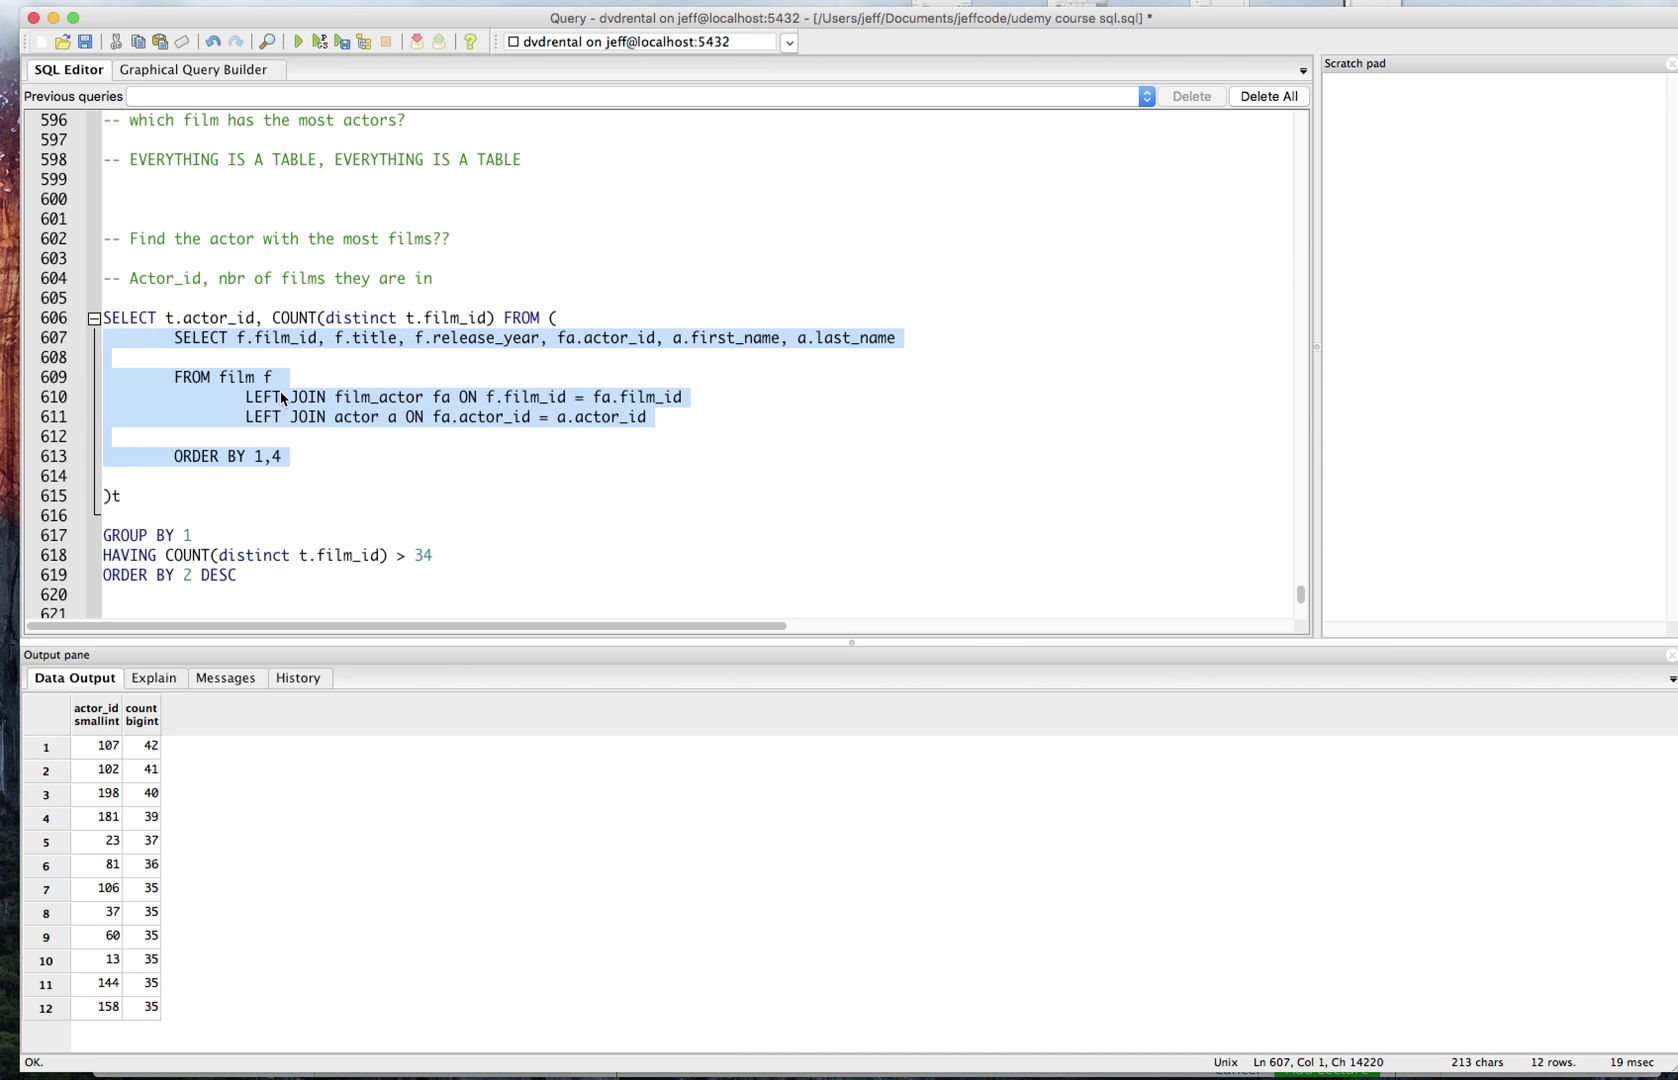
left_click(282, 398)
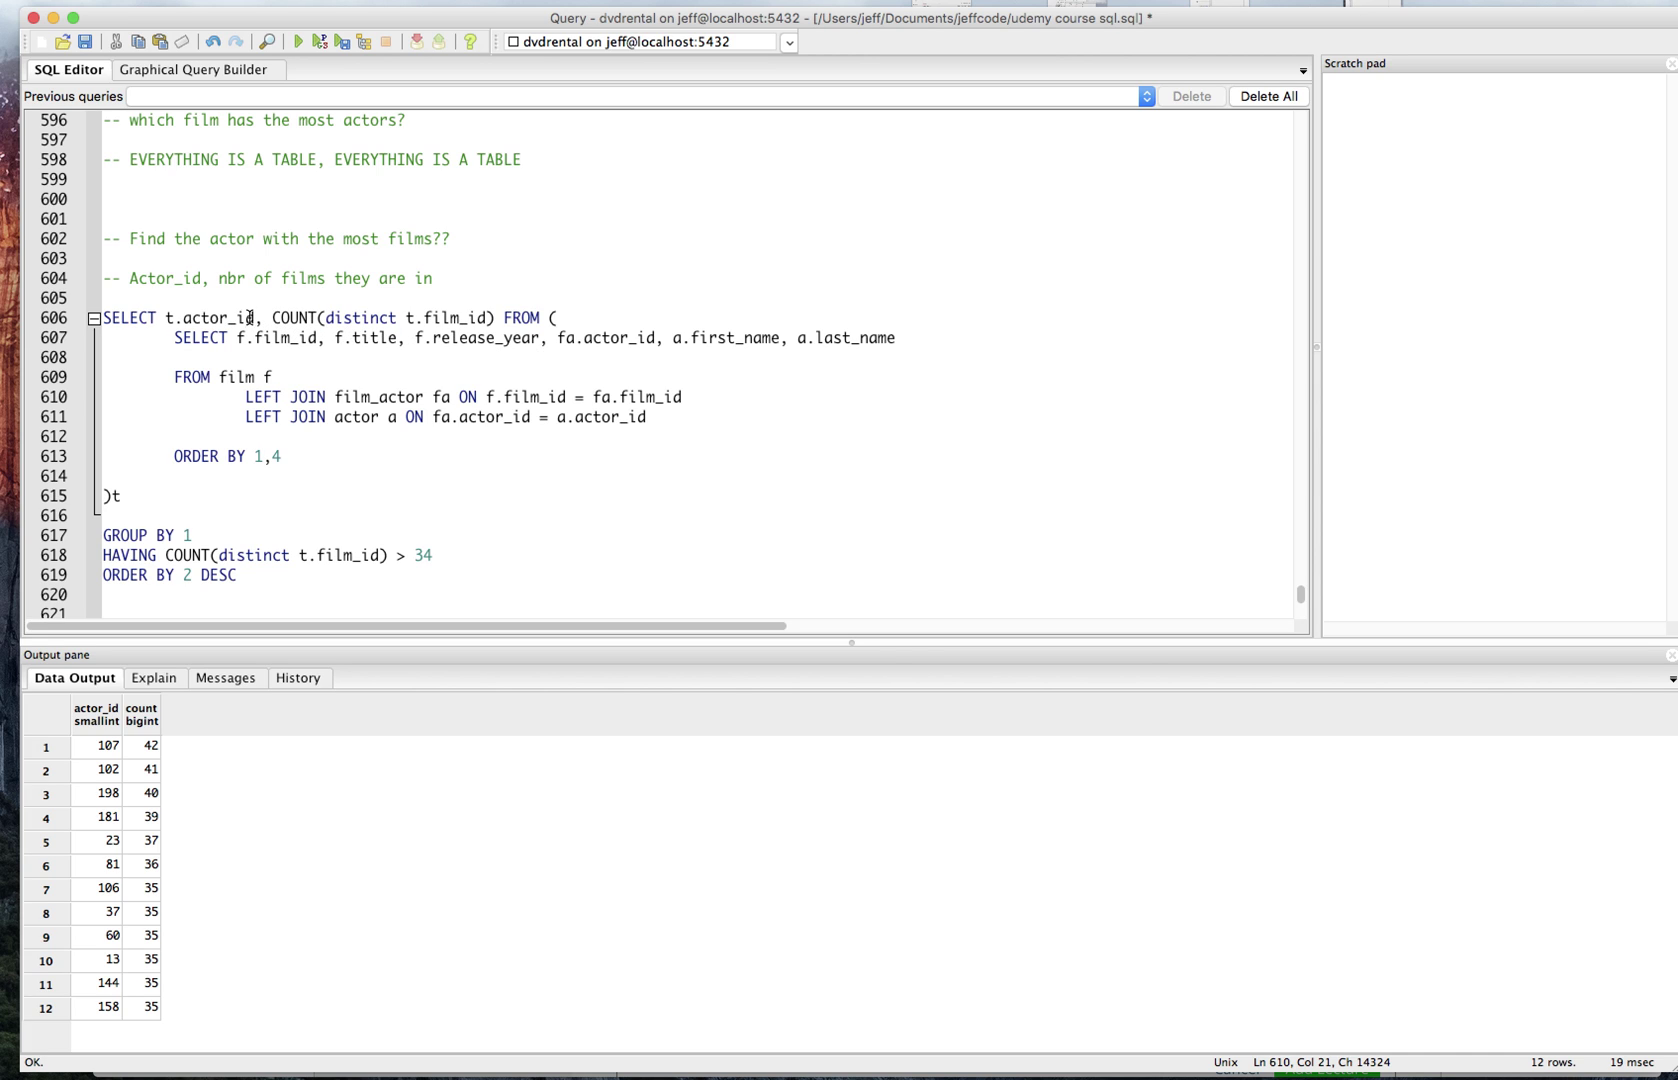
Step: Review the outer SELECT's actor_id and the full HAVING query with its 12 rows
double_click(249, 317)
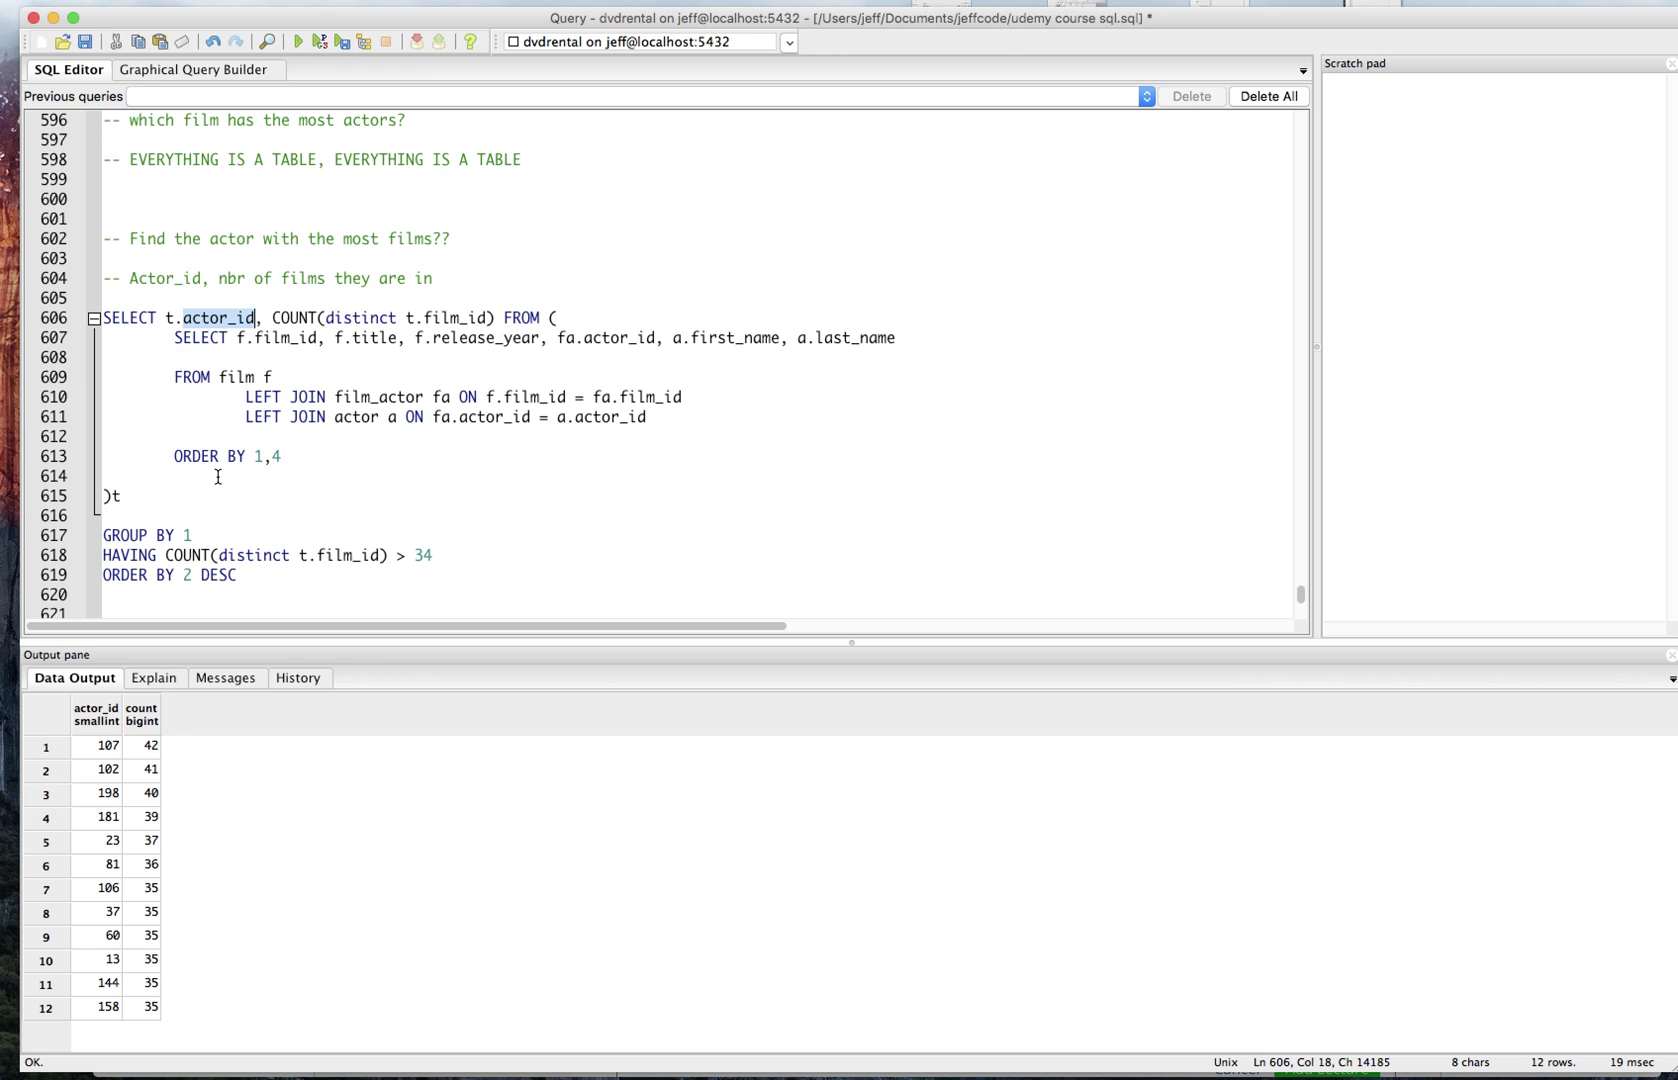
left_click(434, 556)
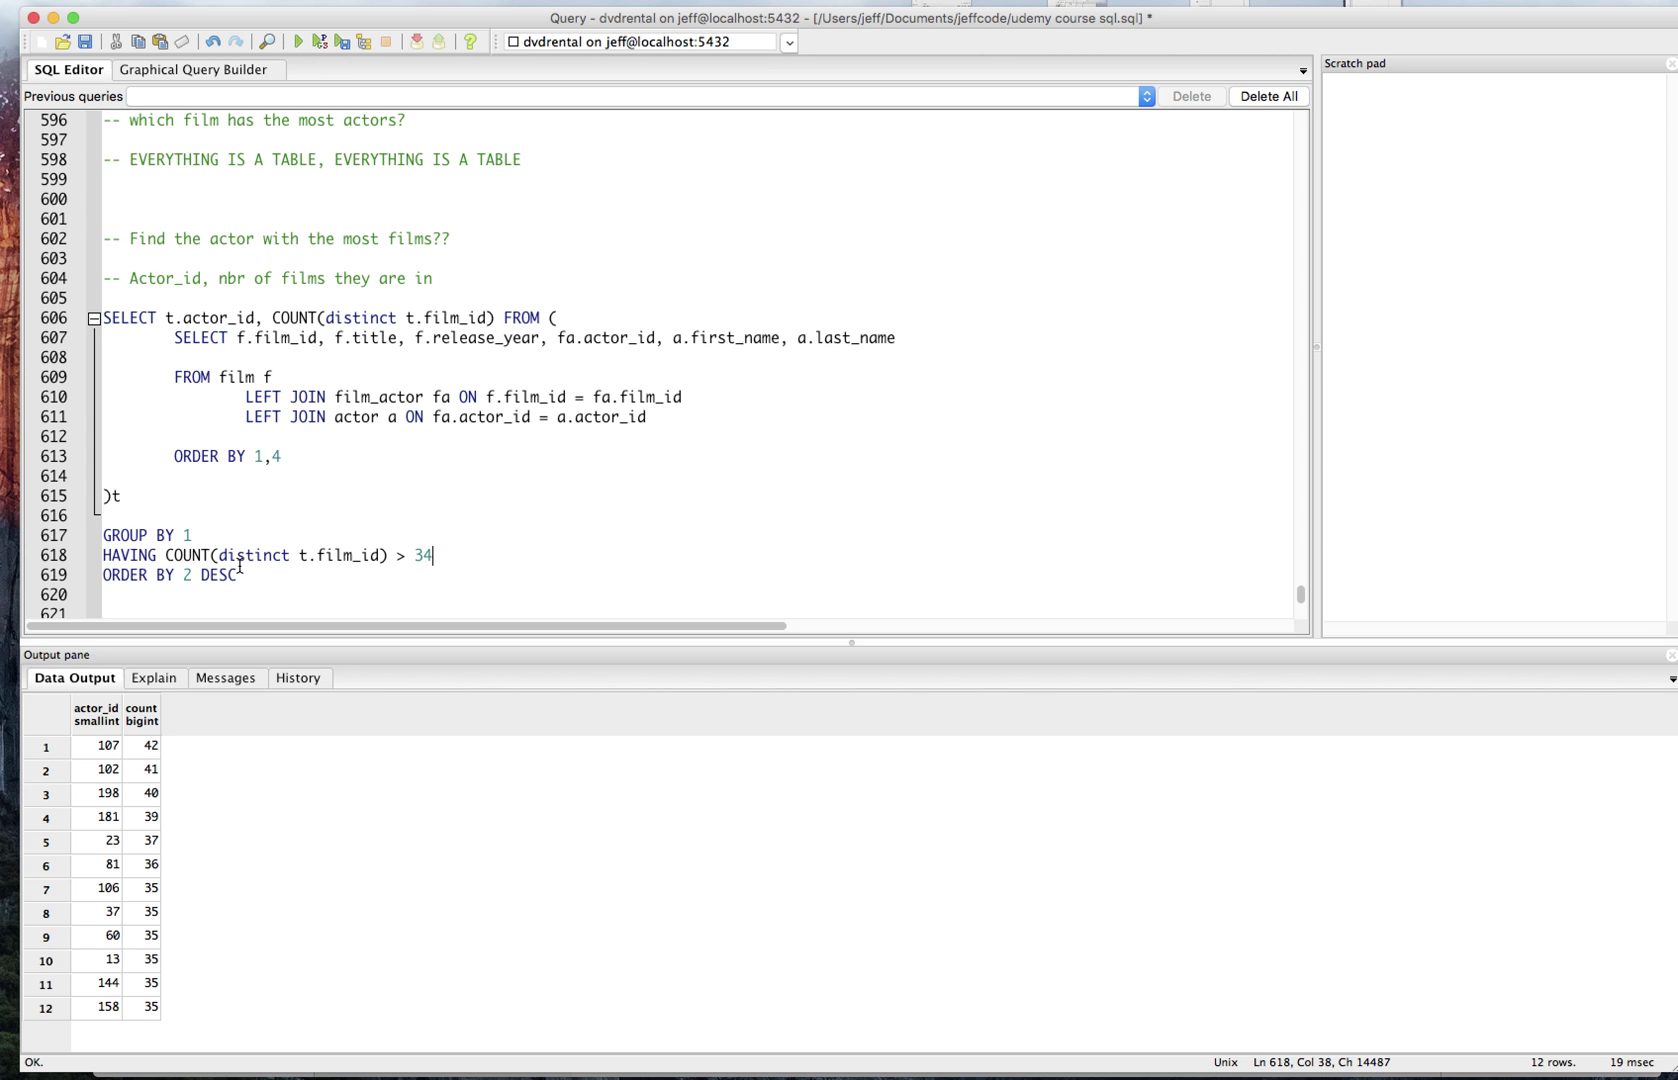
mouse_move(238, 576)
left_mouse_down()
mouse_move(30, 334)
mouse_move(41, 324)
left_mouse_up()
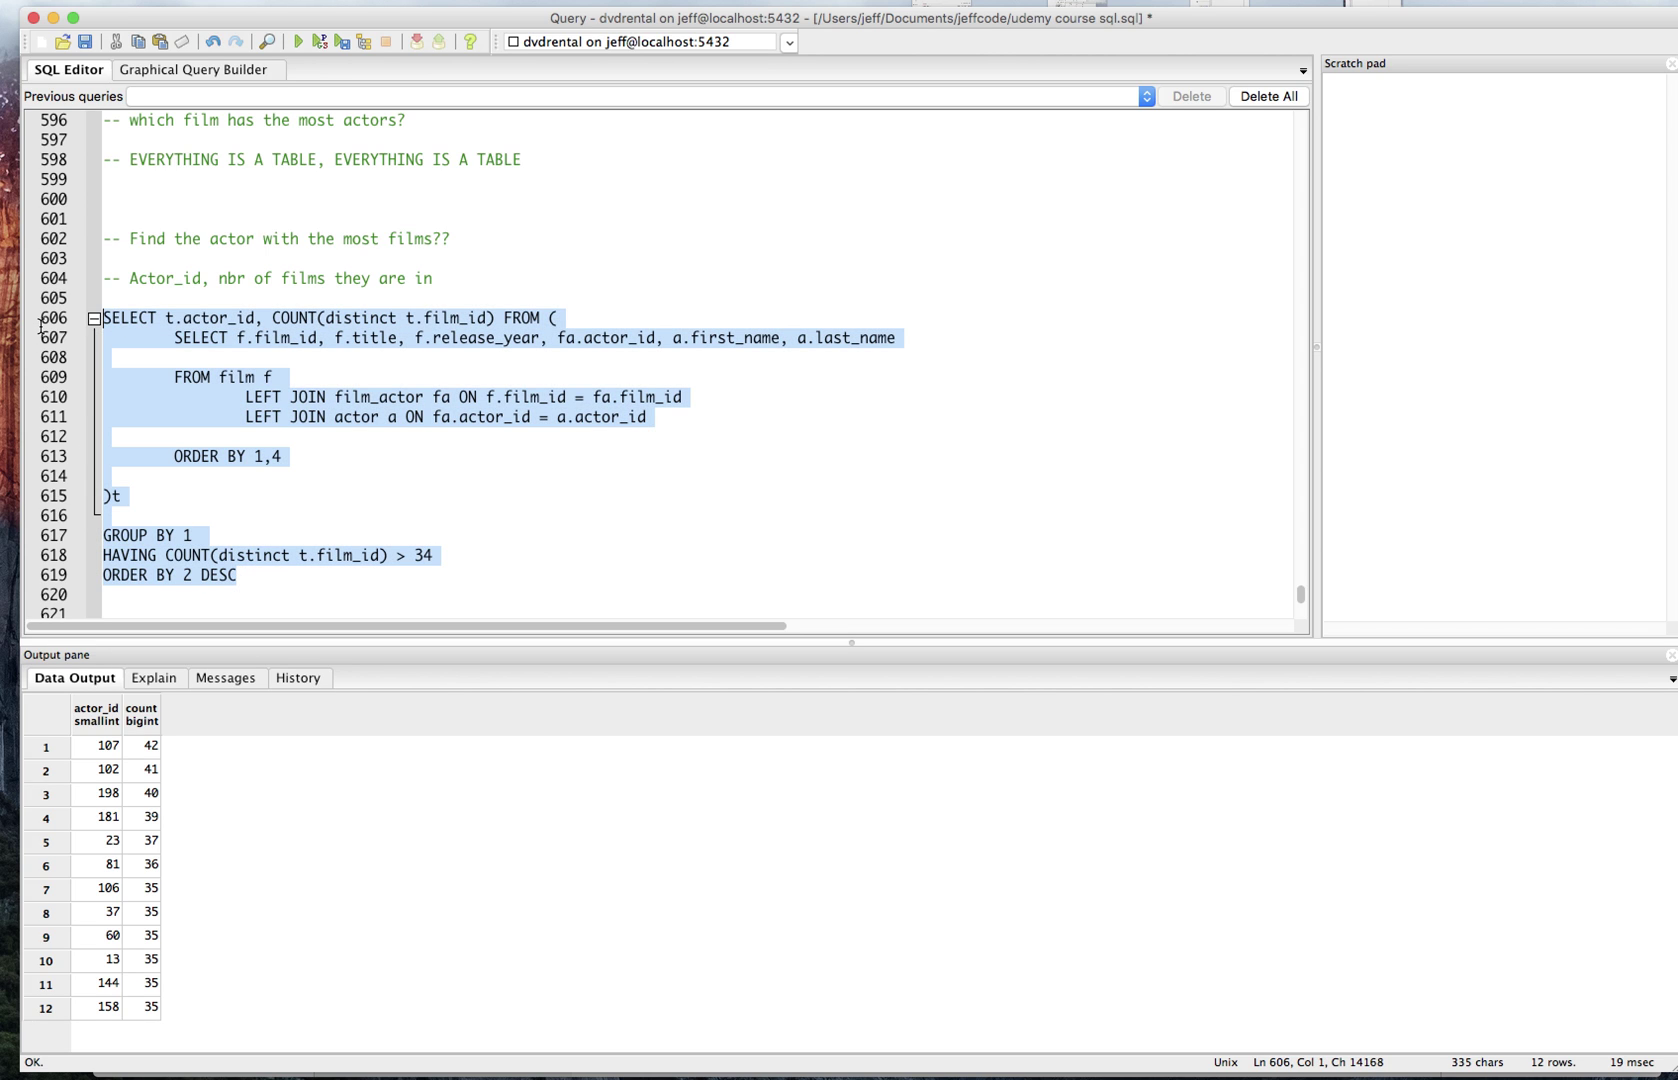
left_click(427, 538)
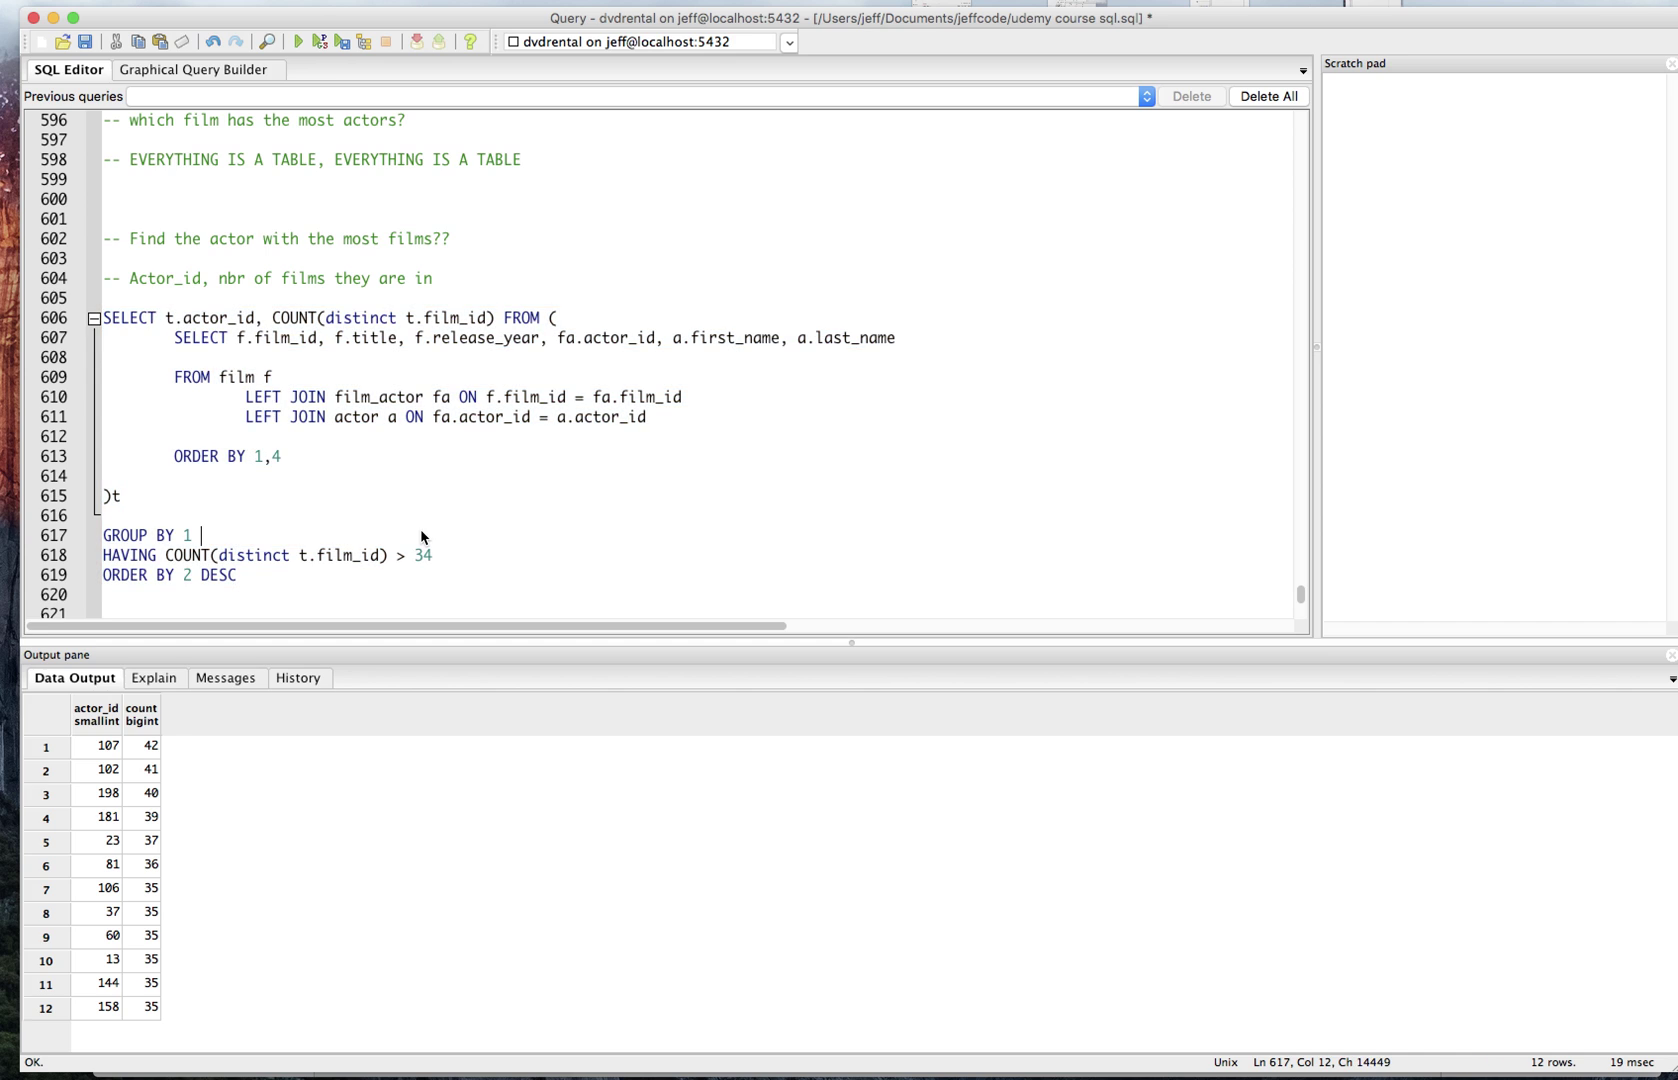